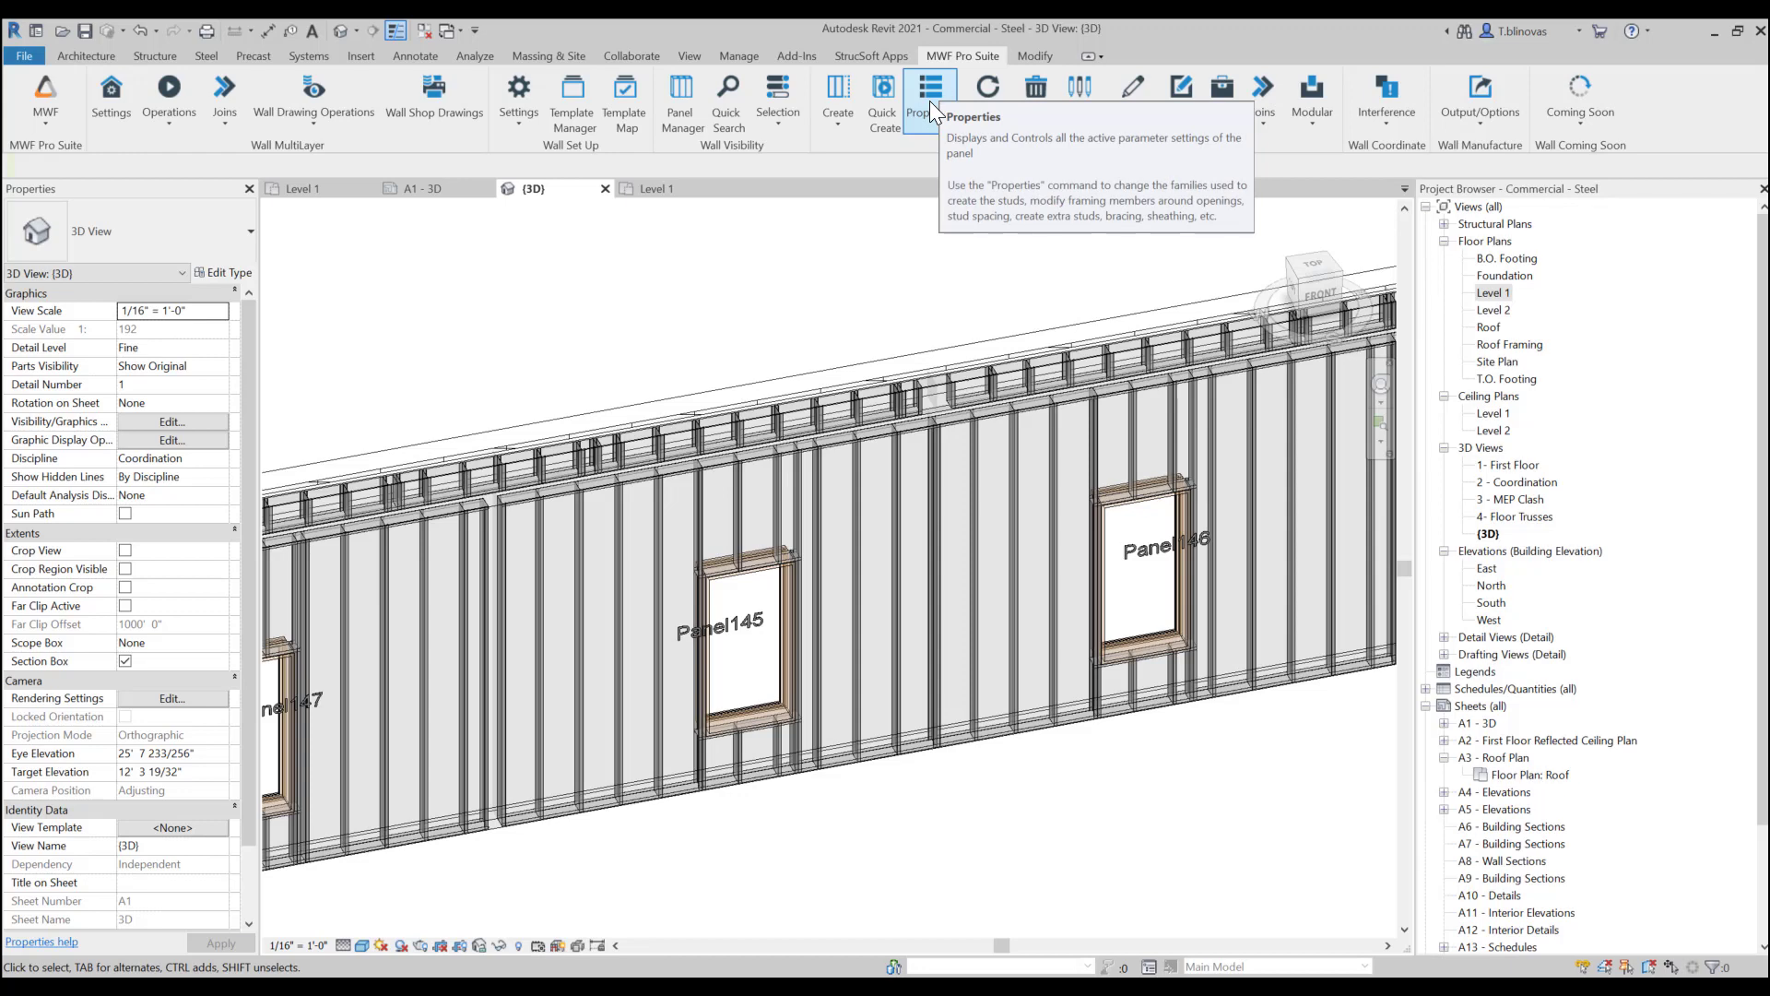
# - Set the panel function of Panel145 to FramingPasses in its MWF panel properties
pyautogui.click(621, 579)
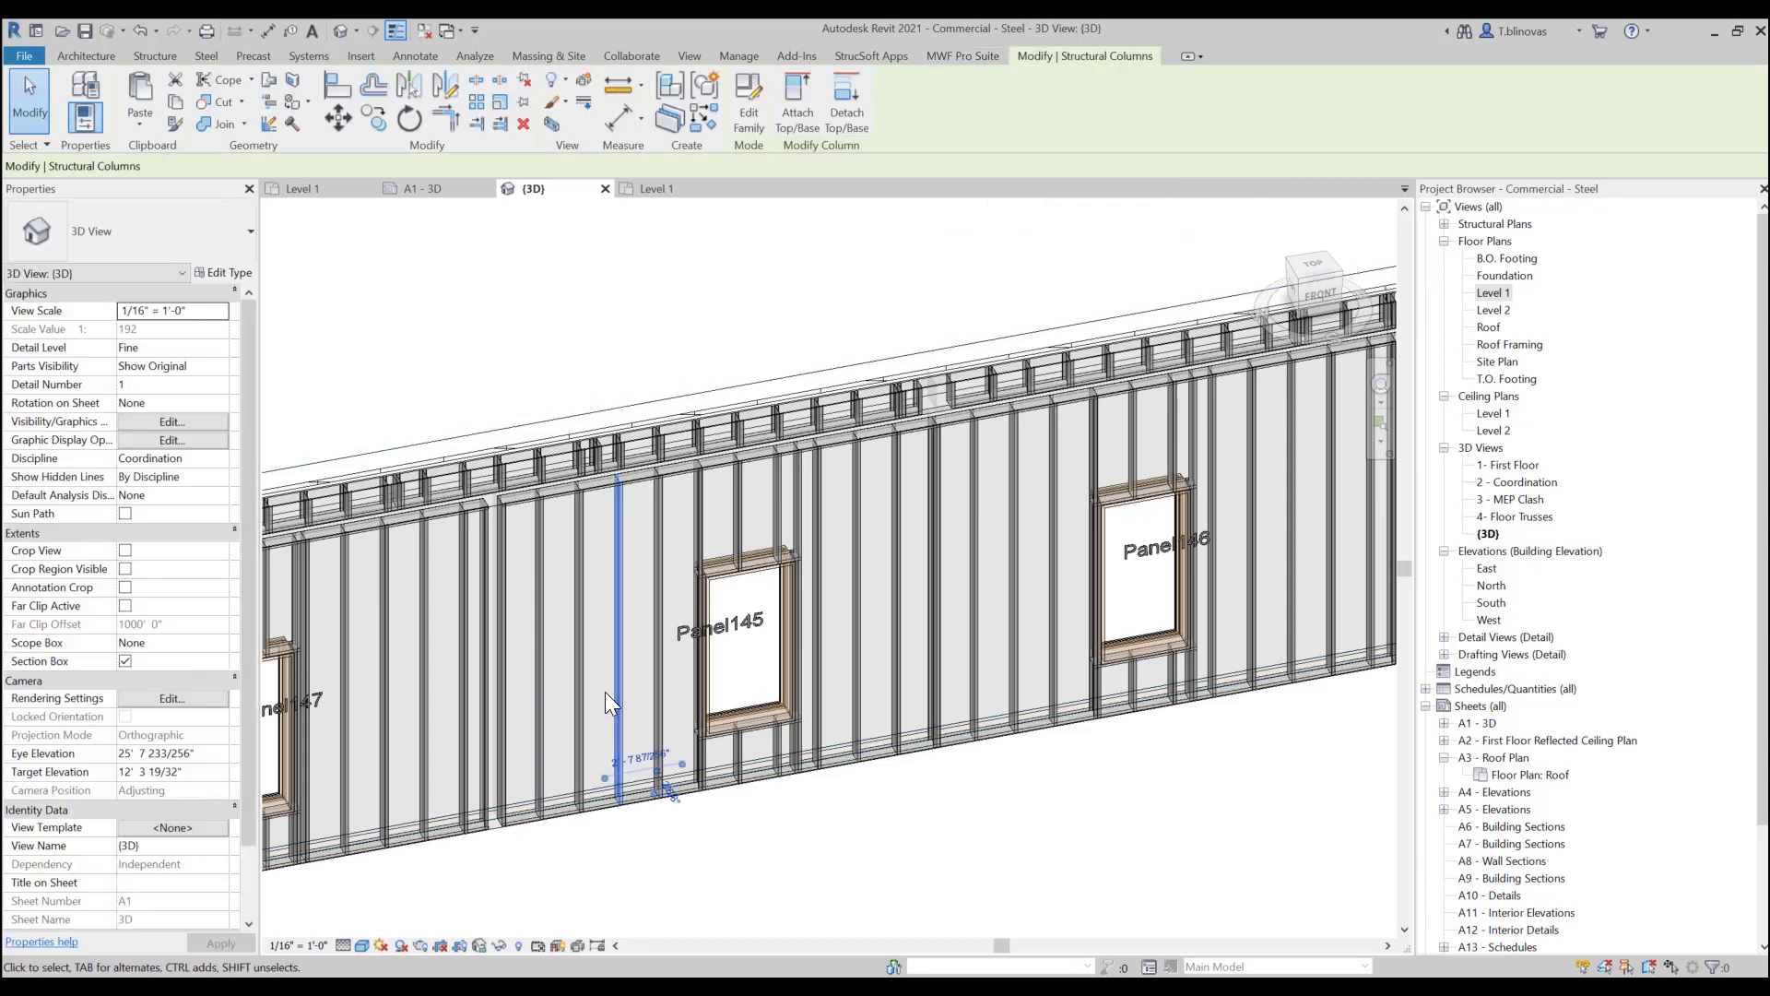
pyautogui.click(972, 55)
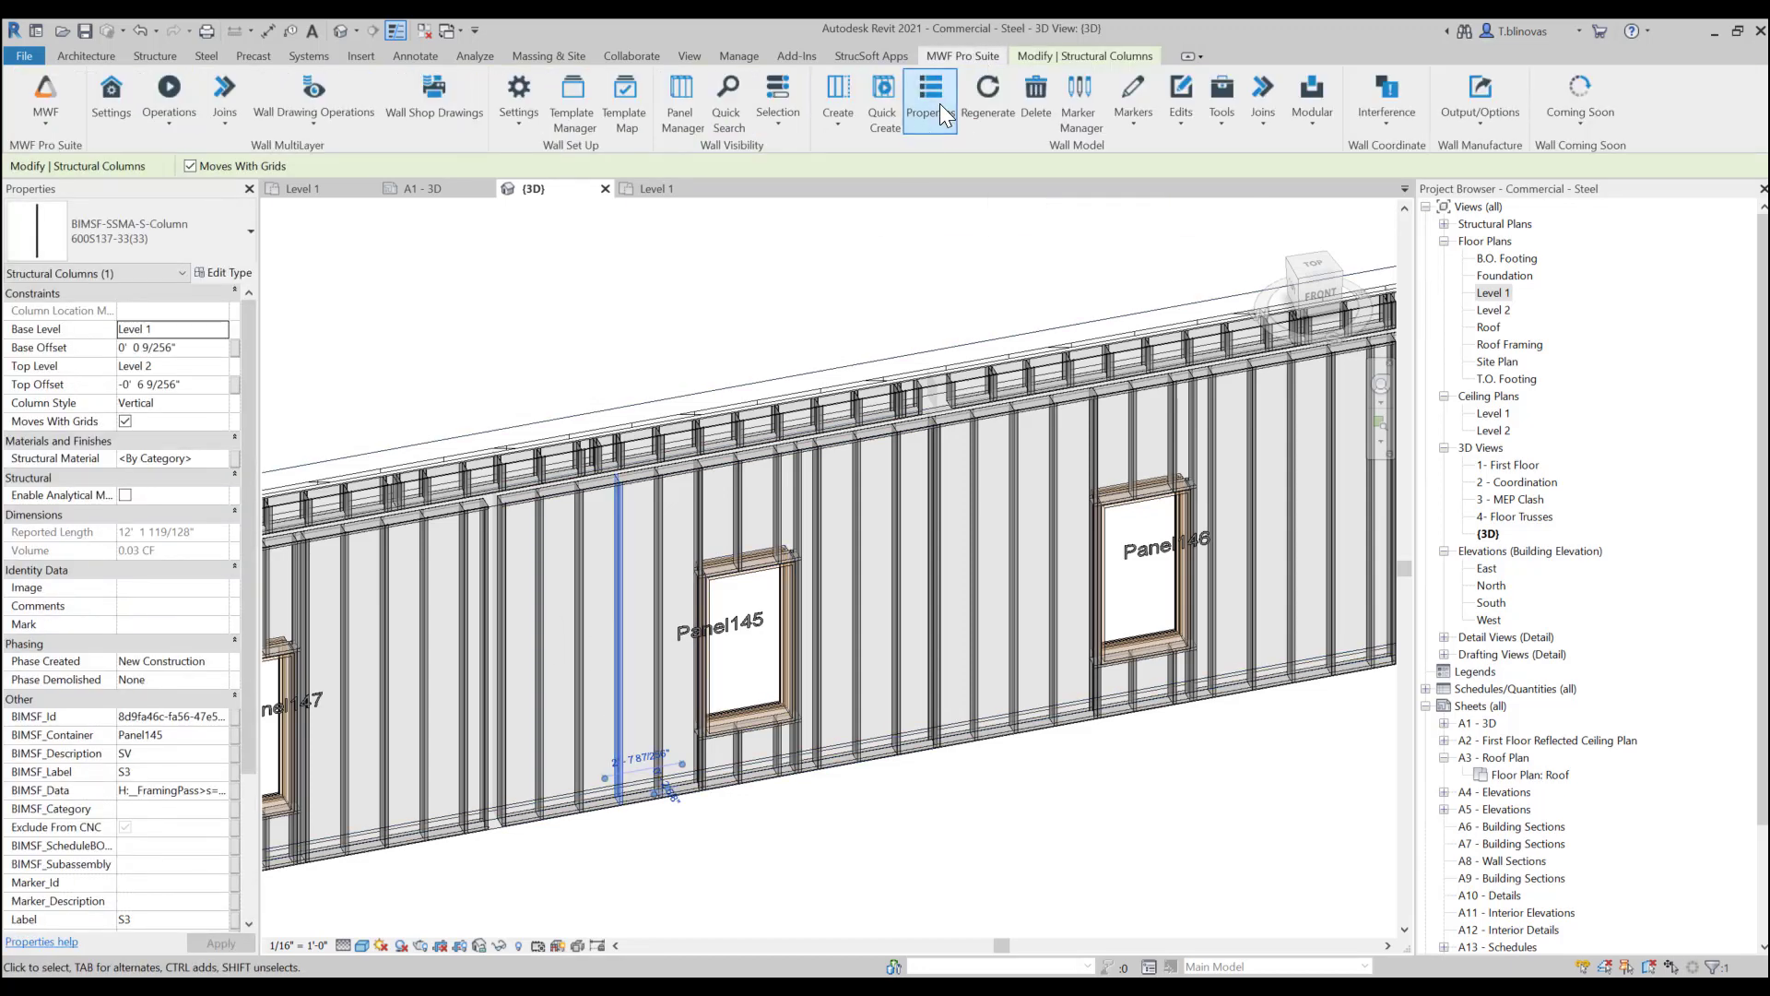
pyautogui.click(939, 103)
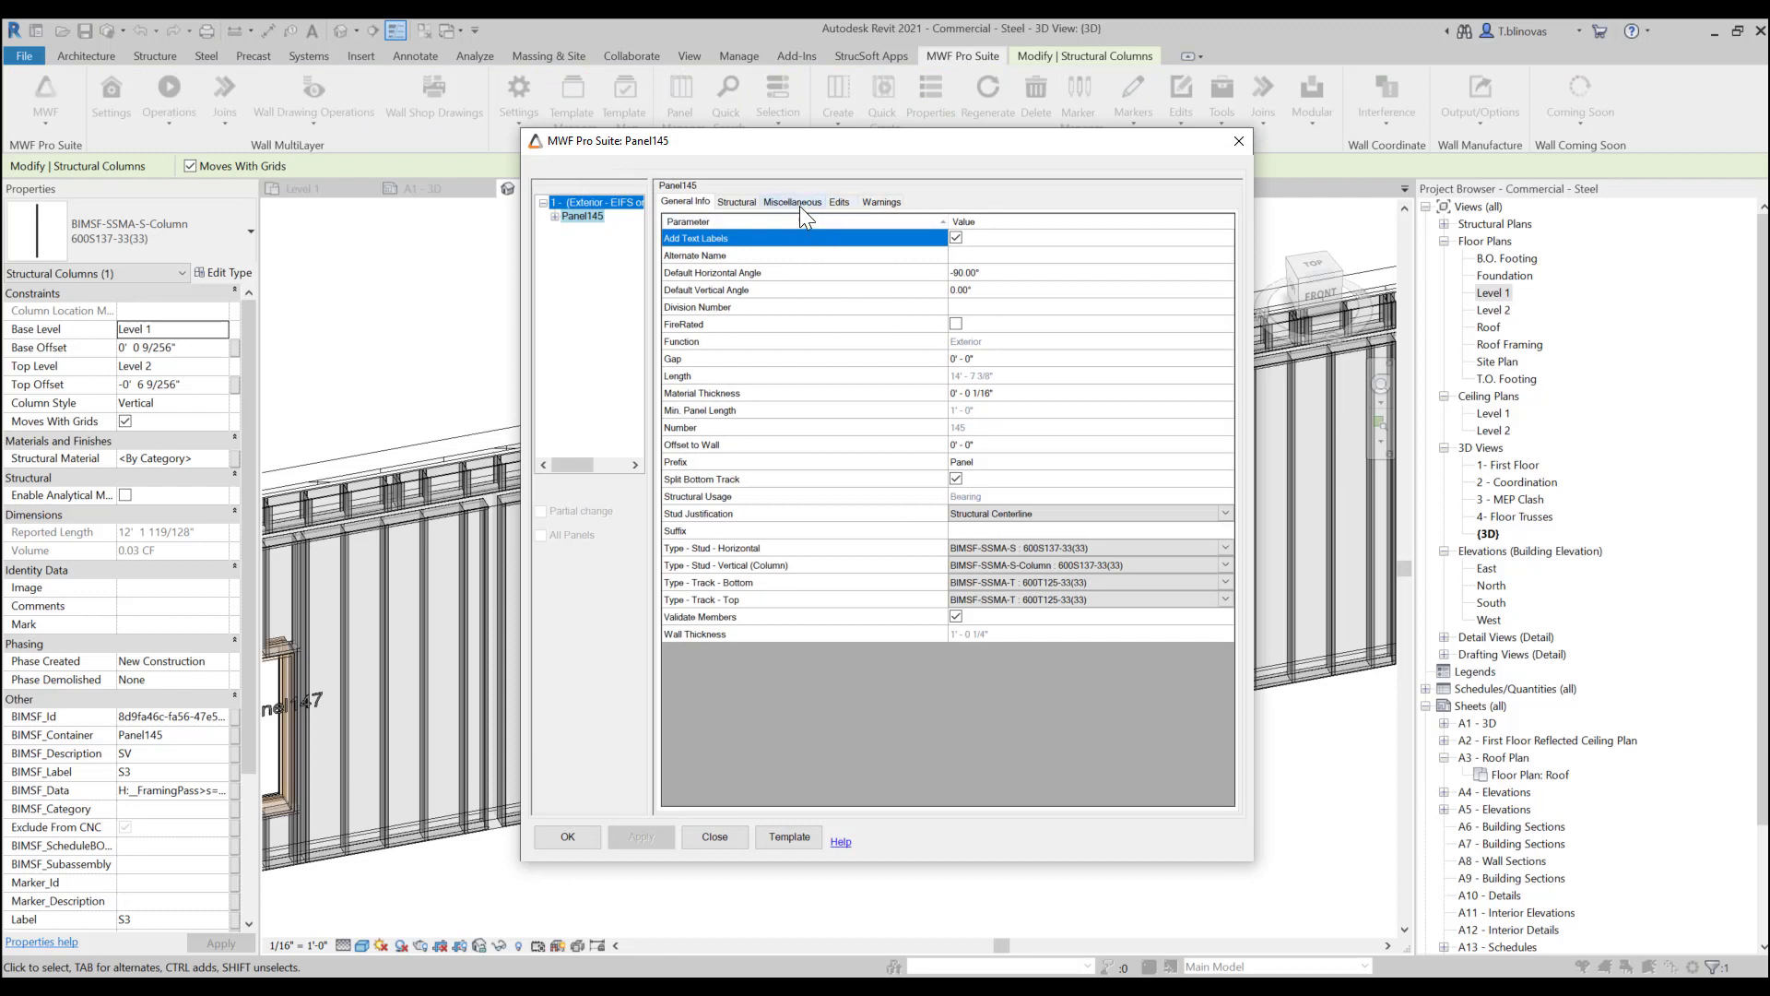
pyautogui.click(800, 203)
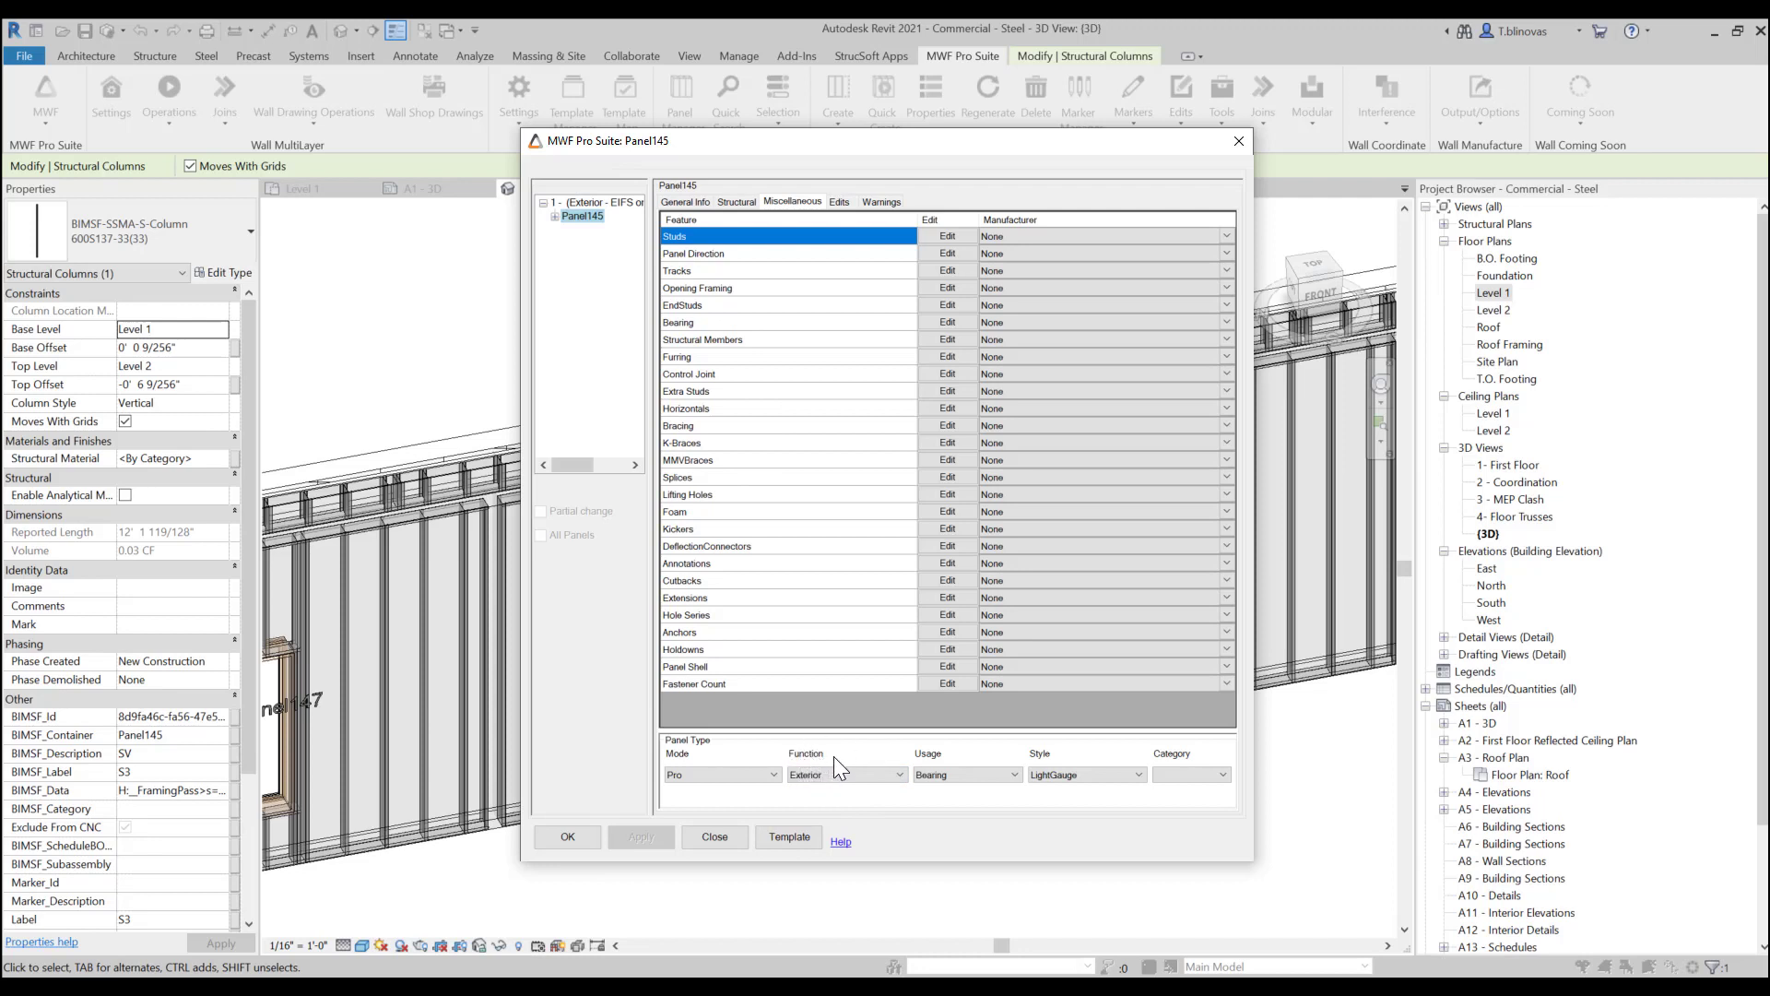
pyautogui.click(901, 774)
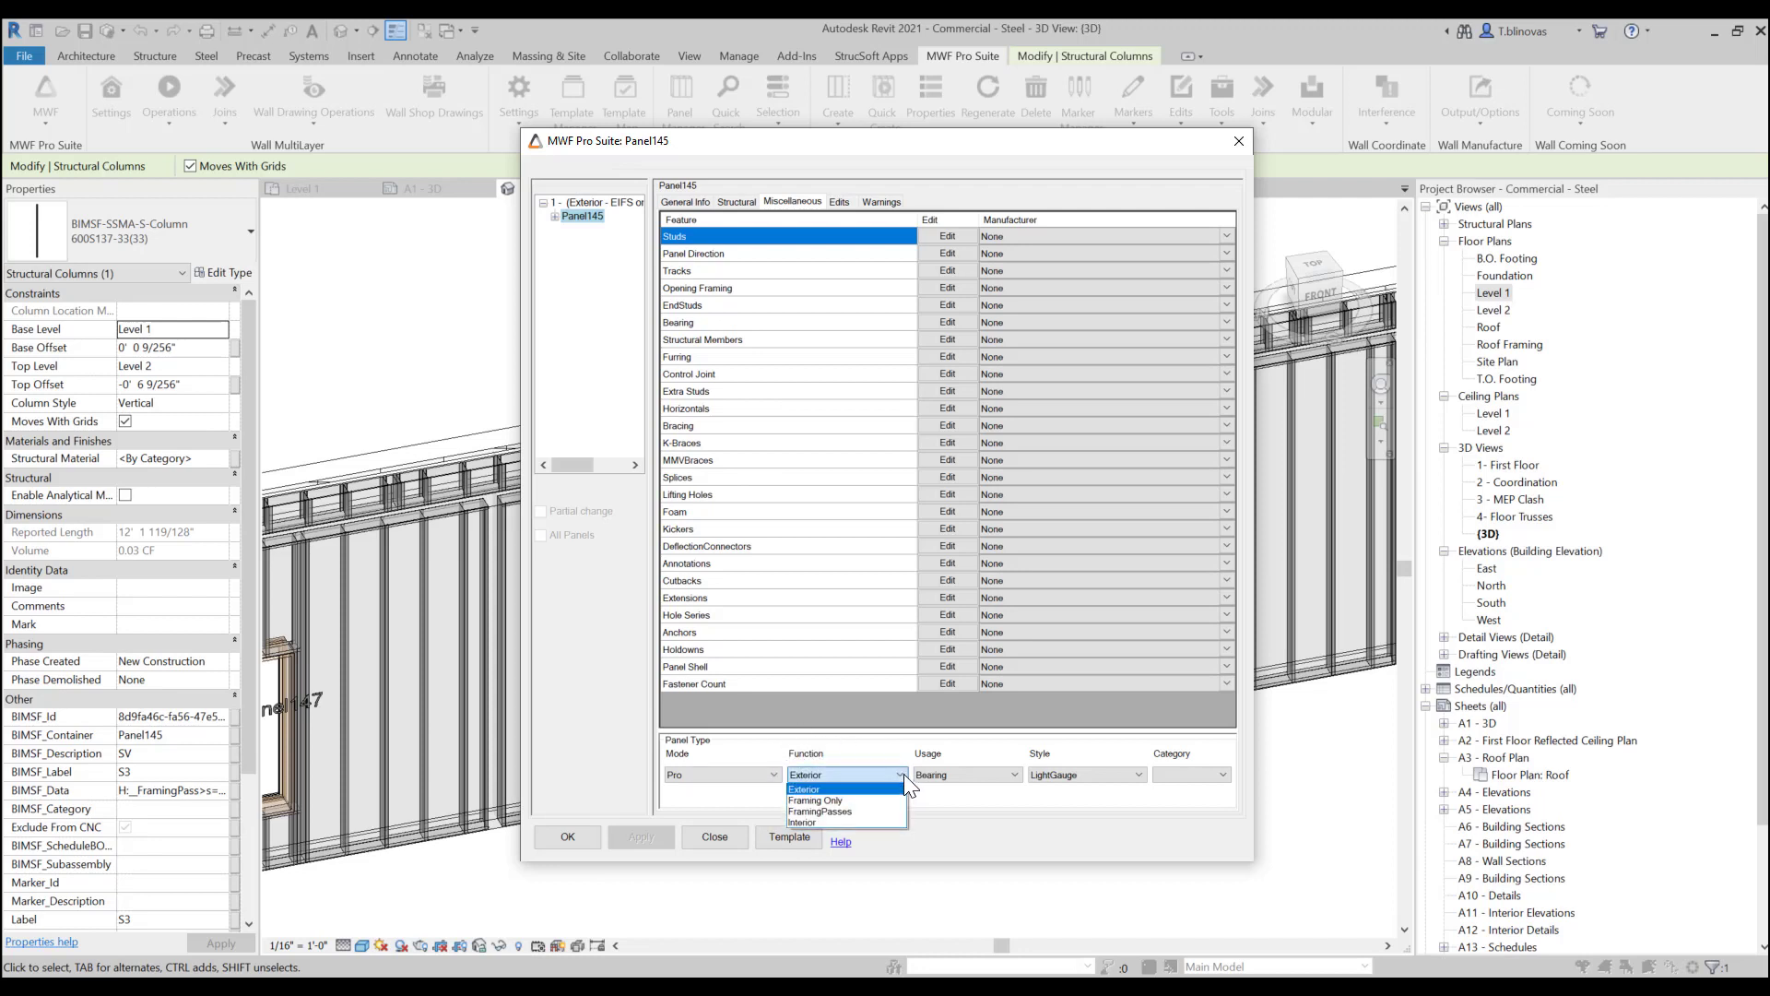
pyautogui.click(859, 811)
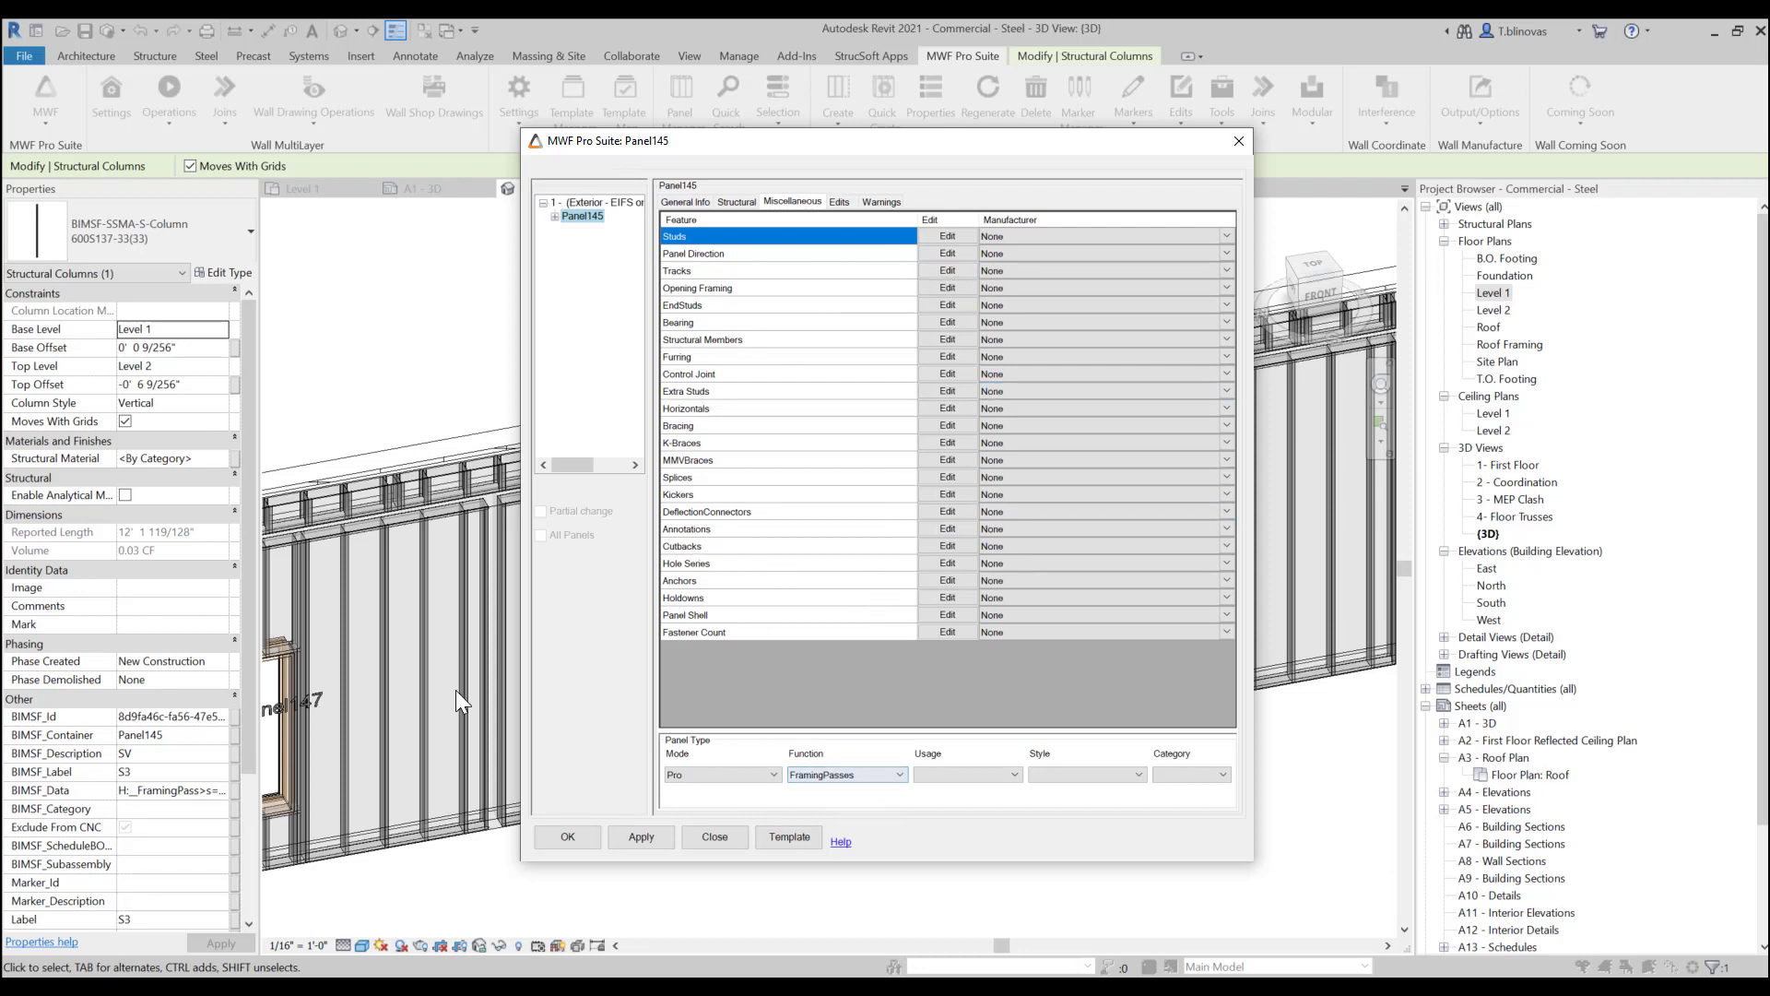
pyautogui.click(564, 838)
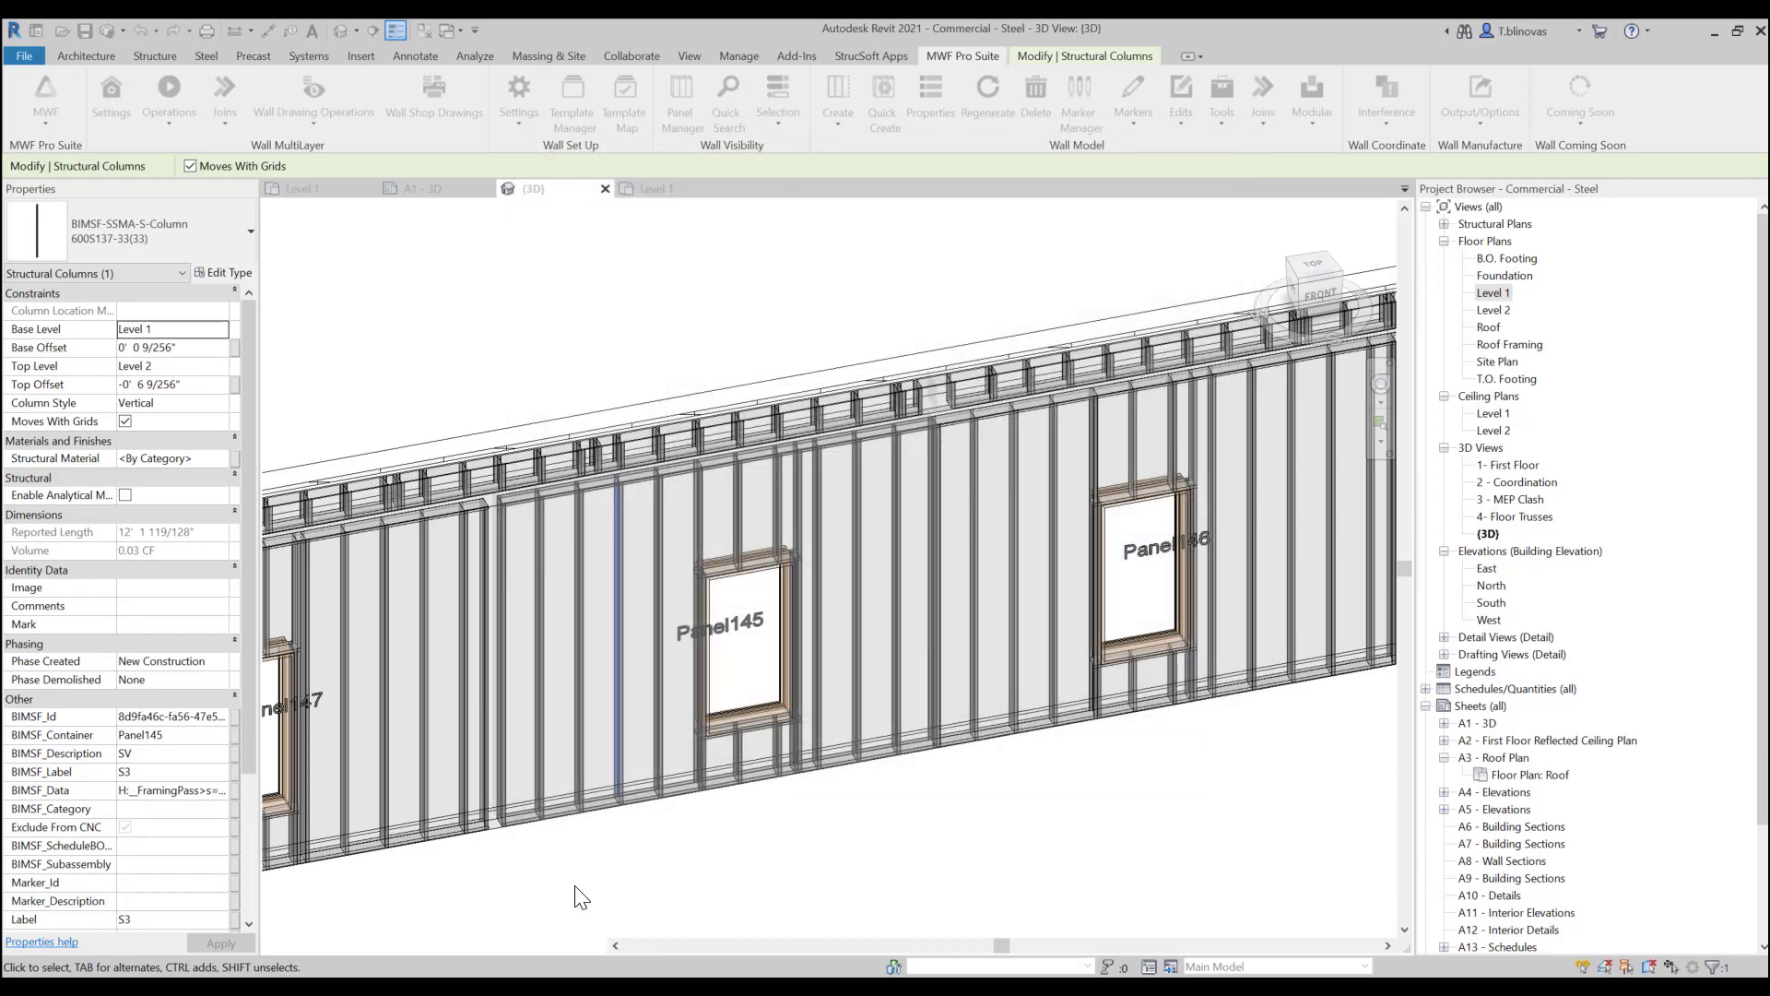
# - Delete the infill studs of Panel145 with Framing Passes
pyautogui.click(661, 624)
pyautogui.click(984, 58)
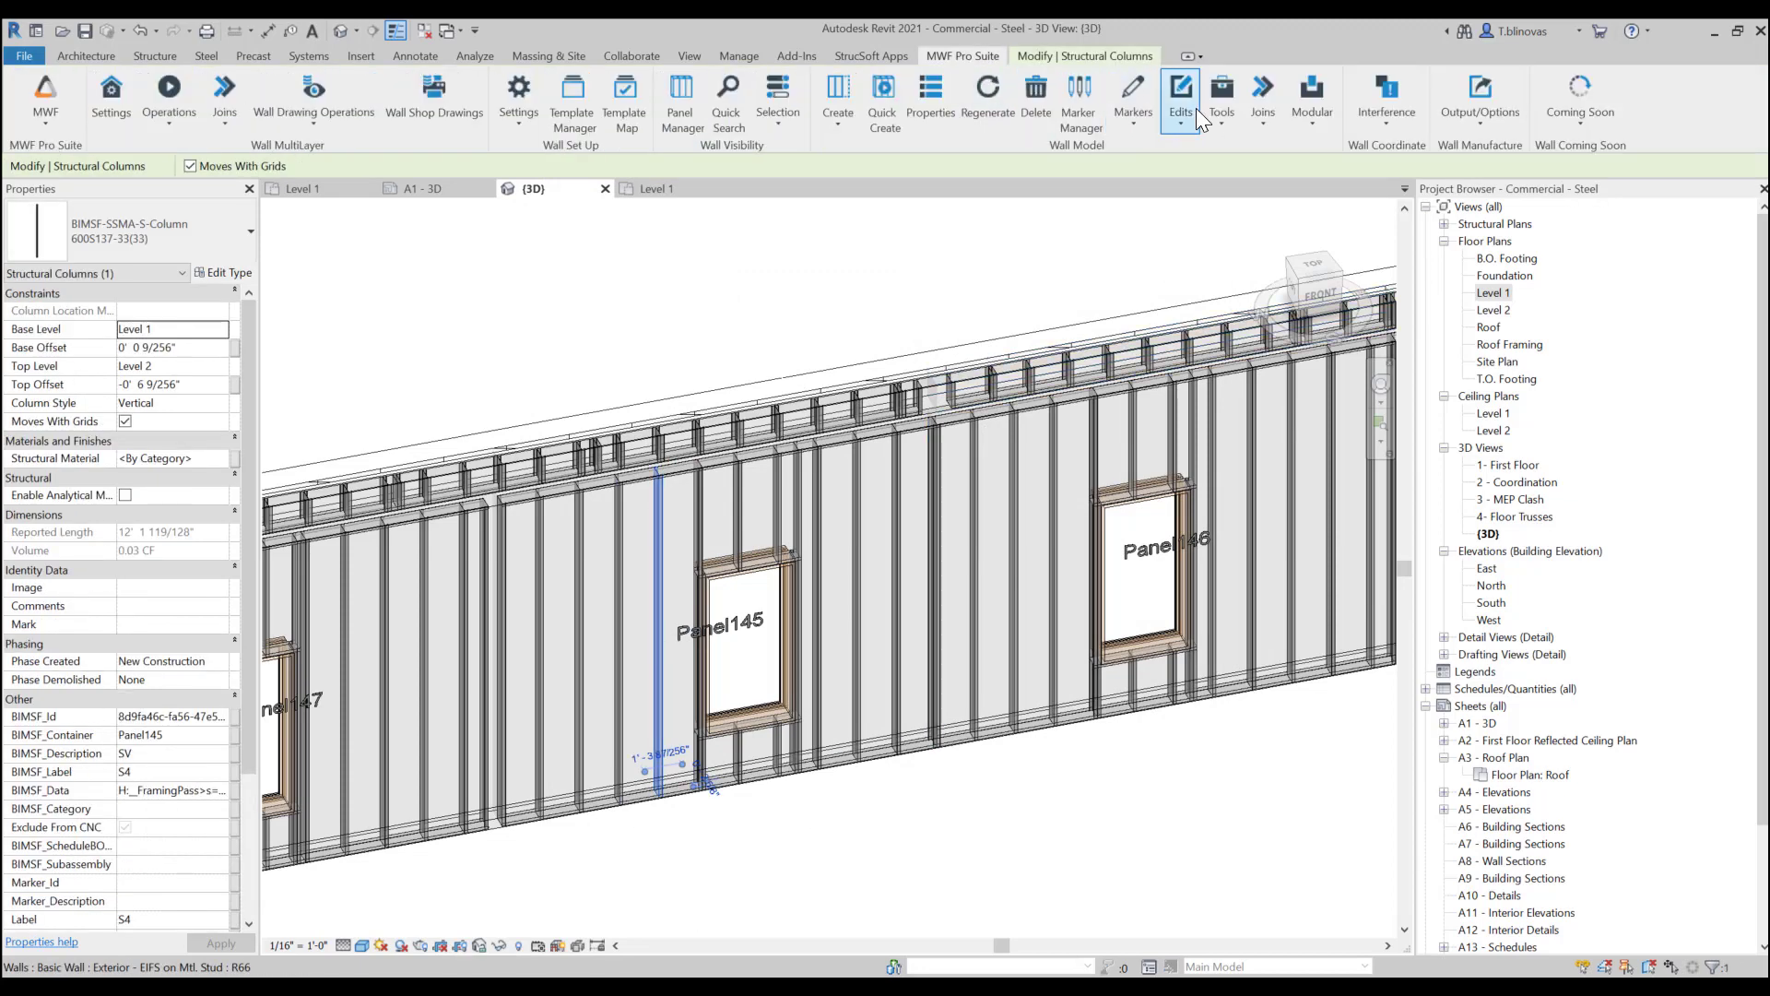
pyautogui.click(1221, 105)
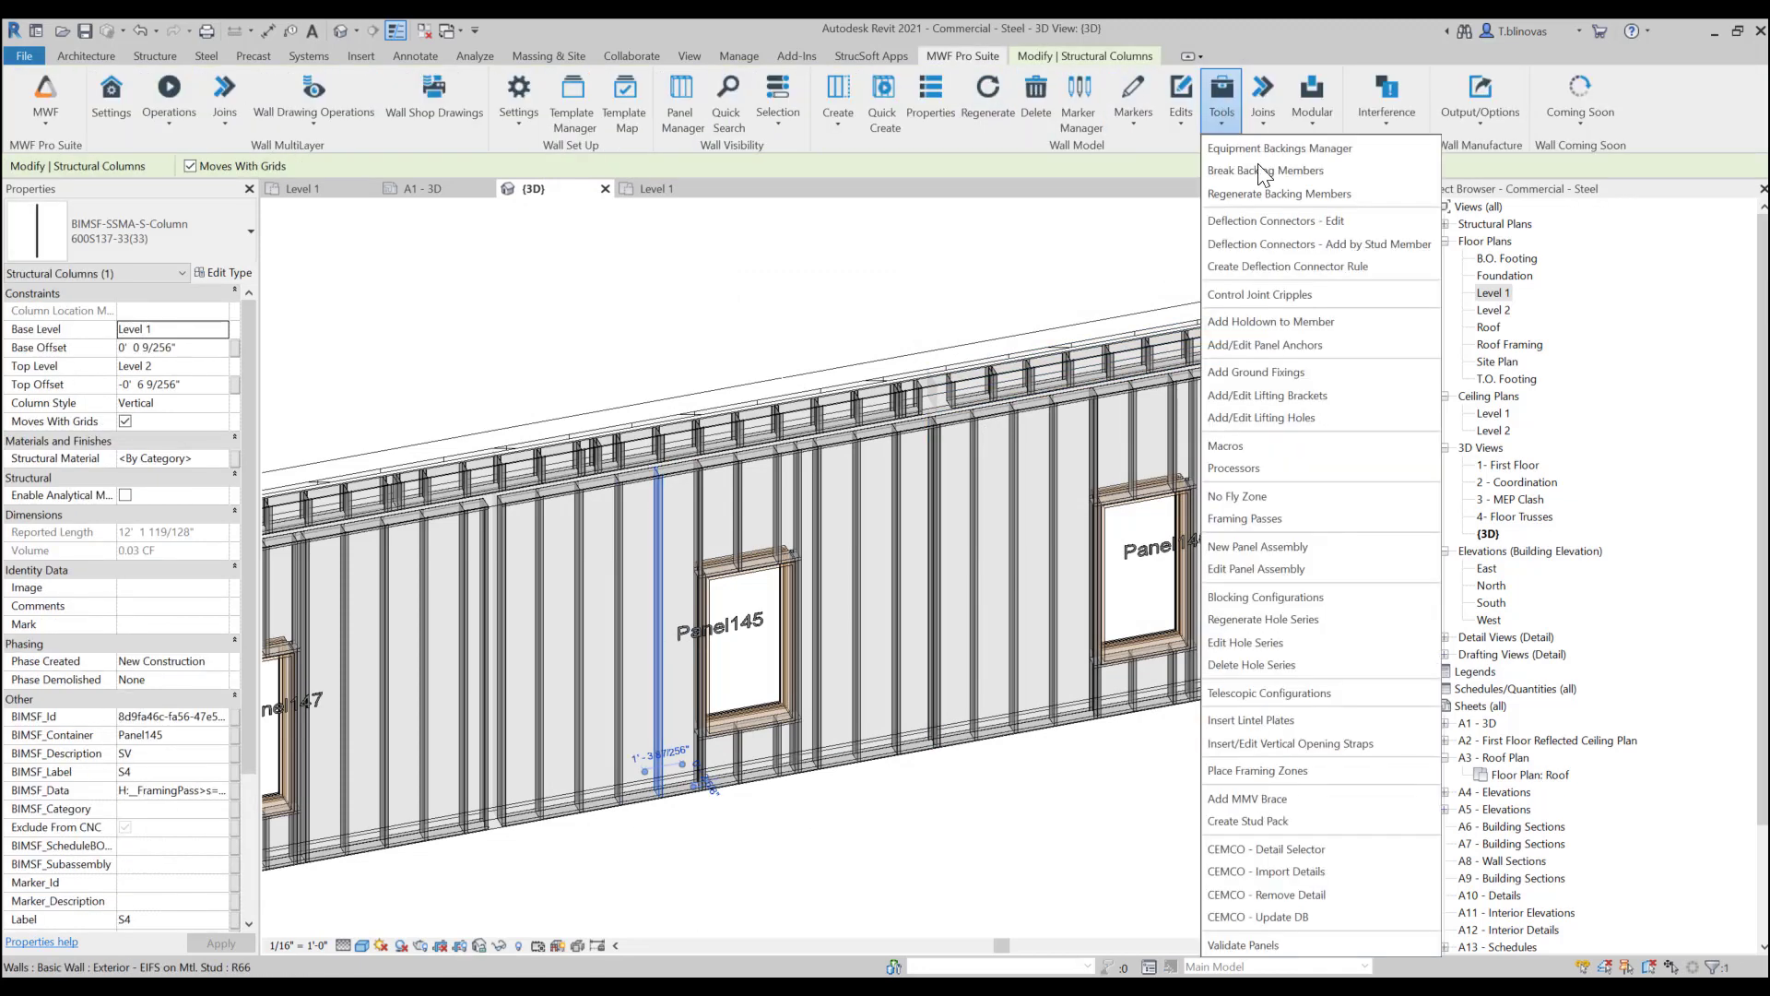
pyautogui.click(1281, 517)
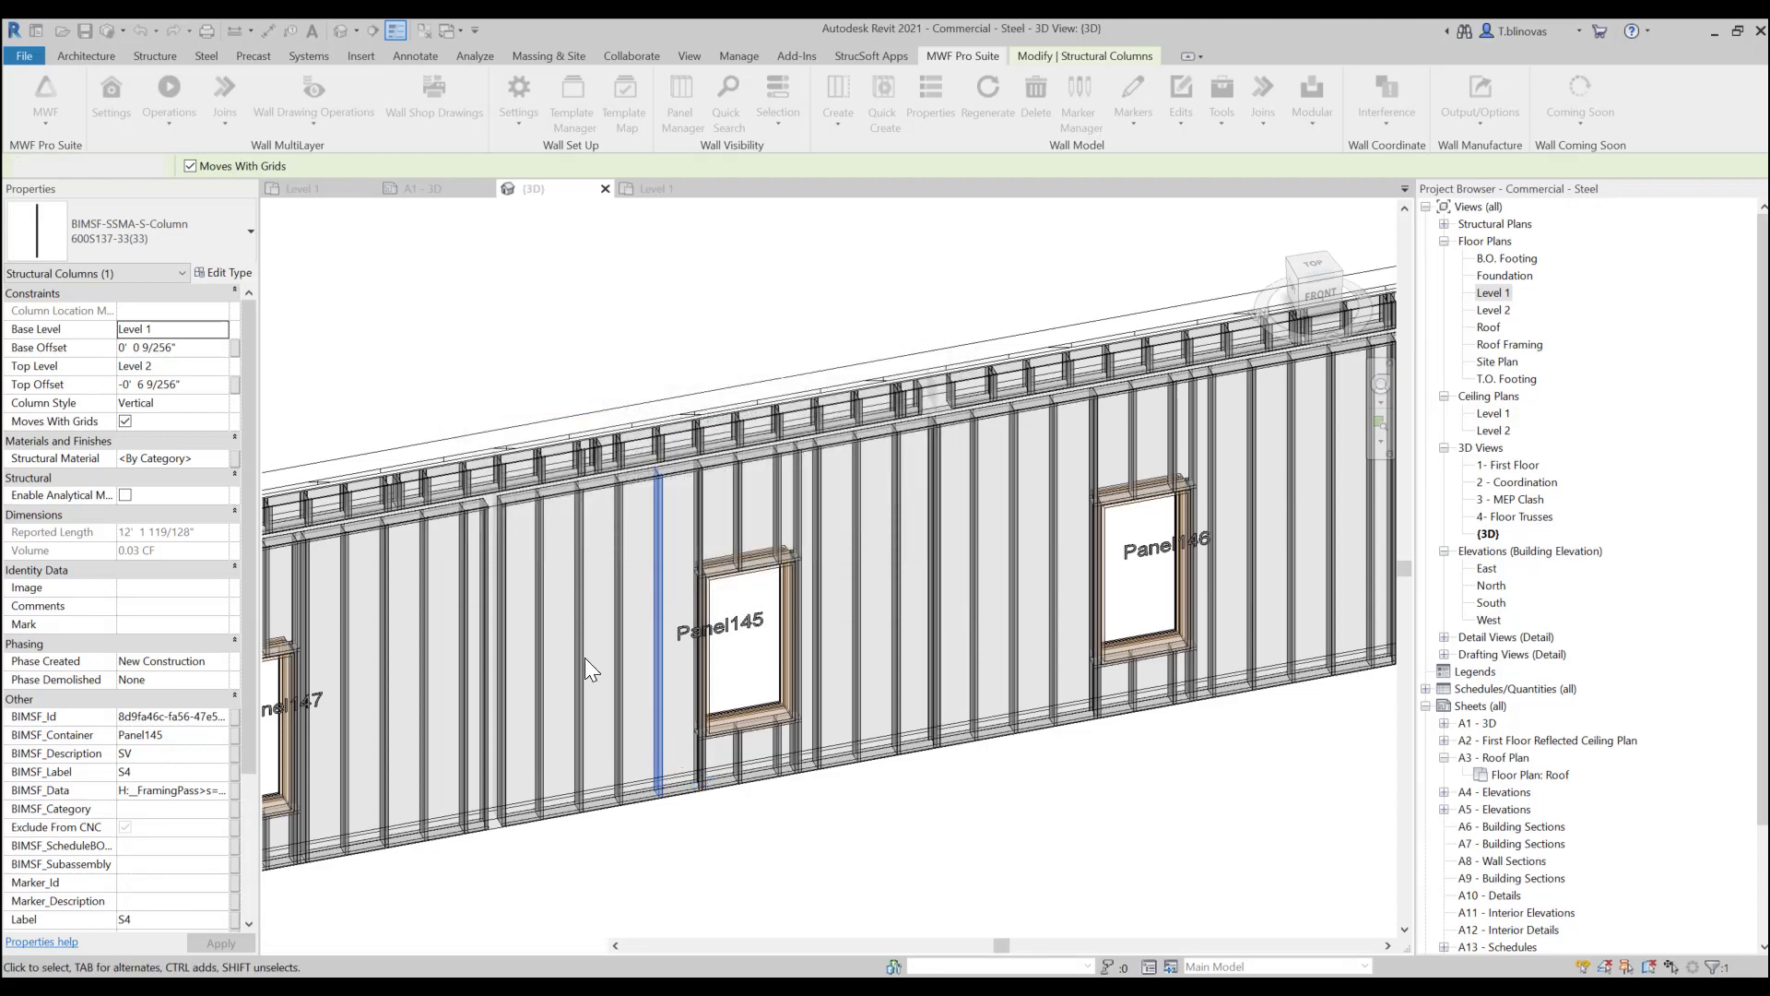
pyautogui.scroll(2, 550, 767)
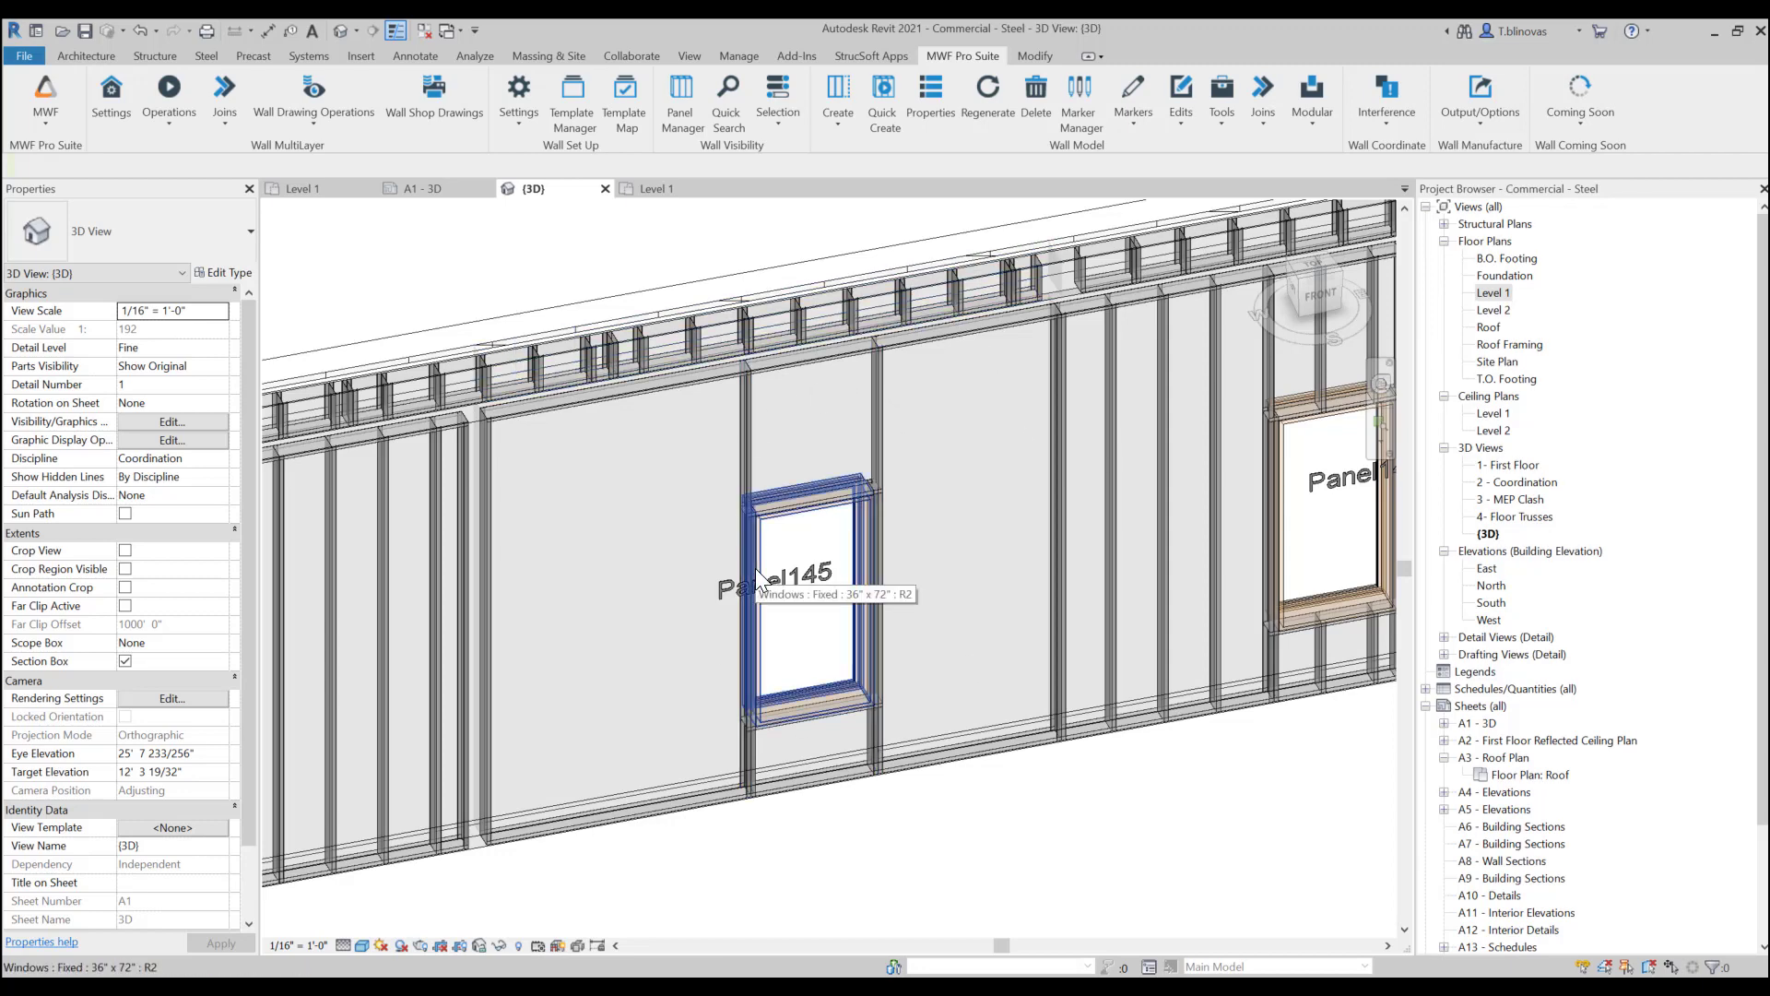
# - Try to regenerate Panel145 with the standard Regenerate command and read the full warning message
pyautogui.click(878, 456)
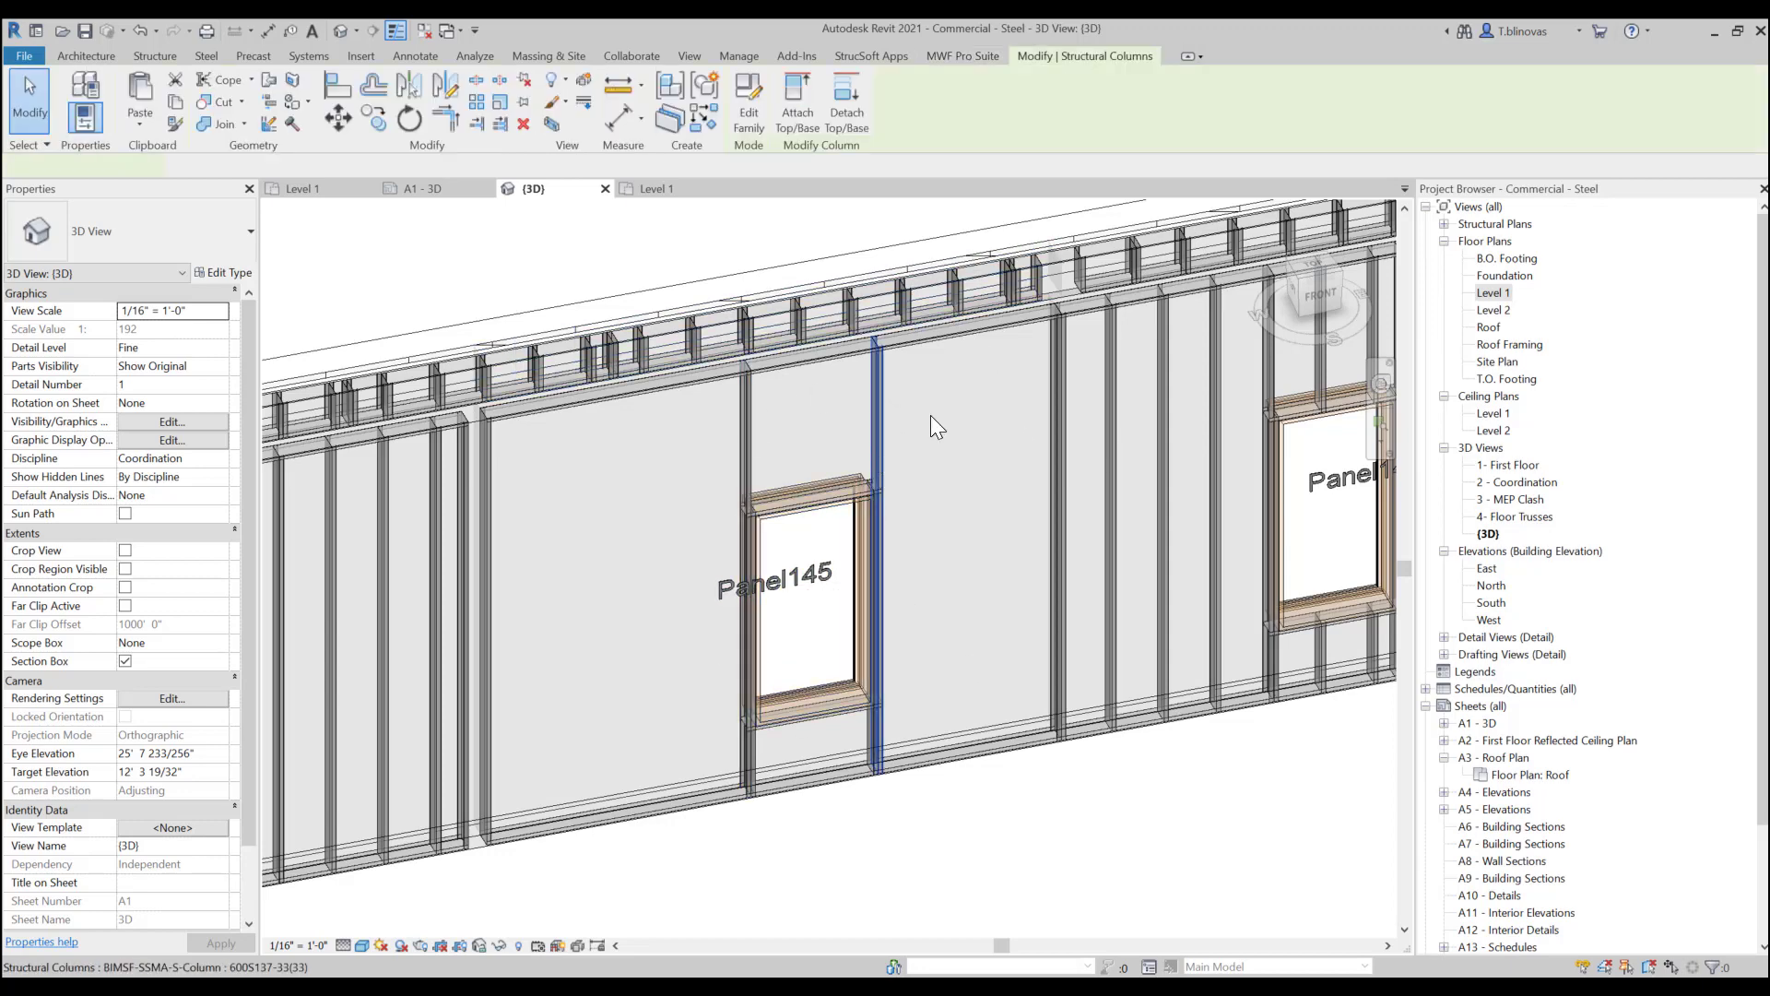
pyautogui.click(966, 58)
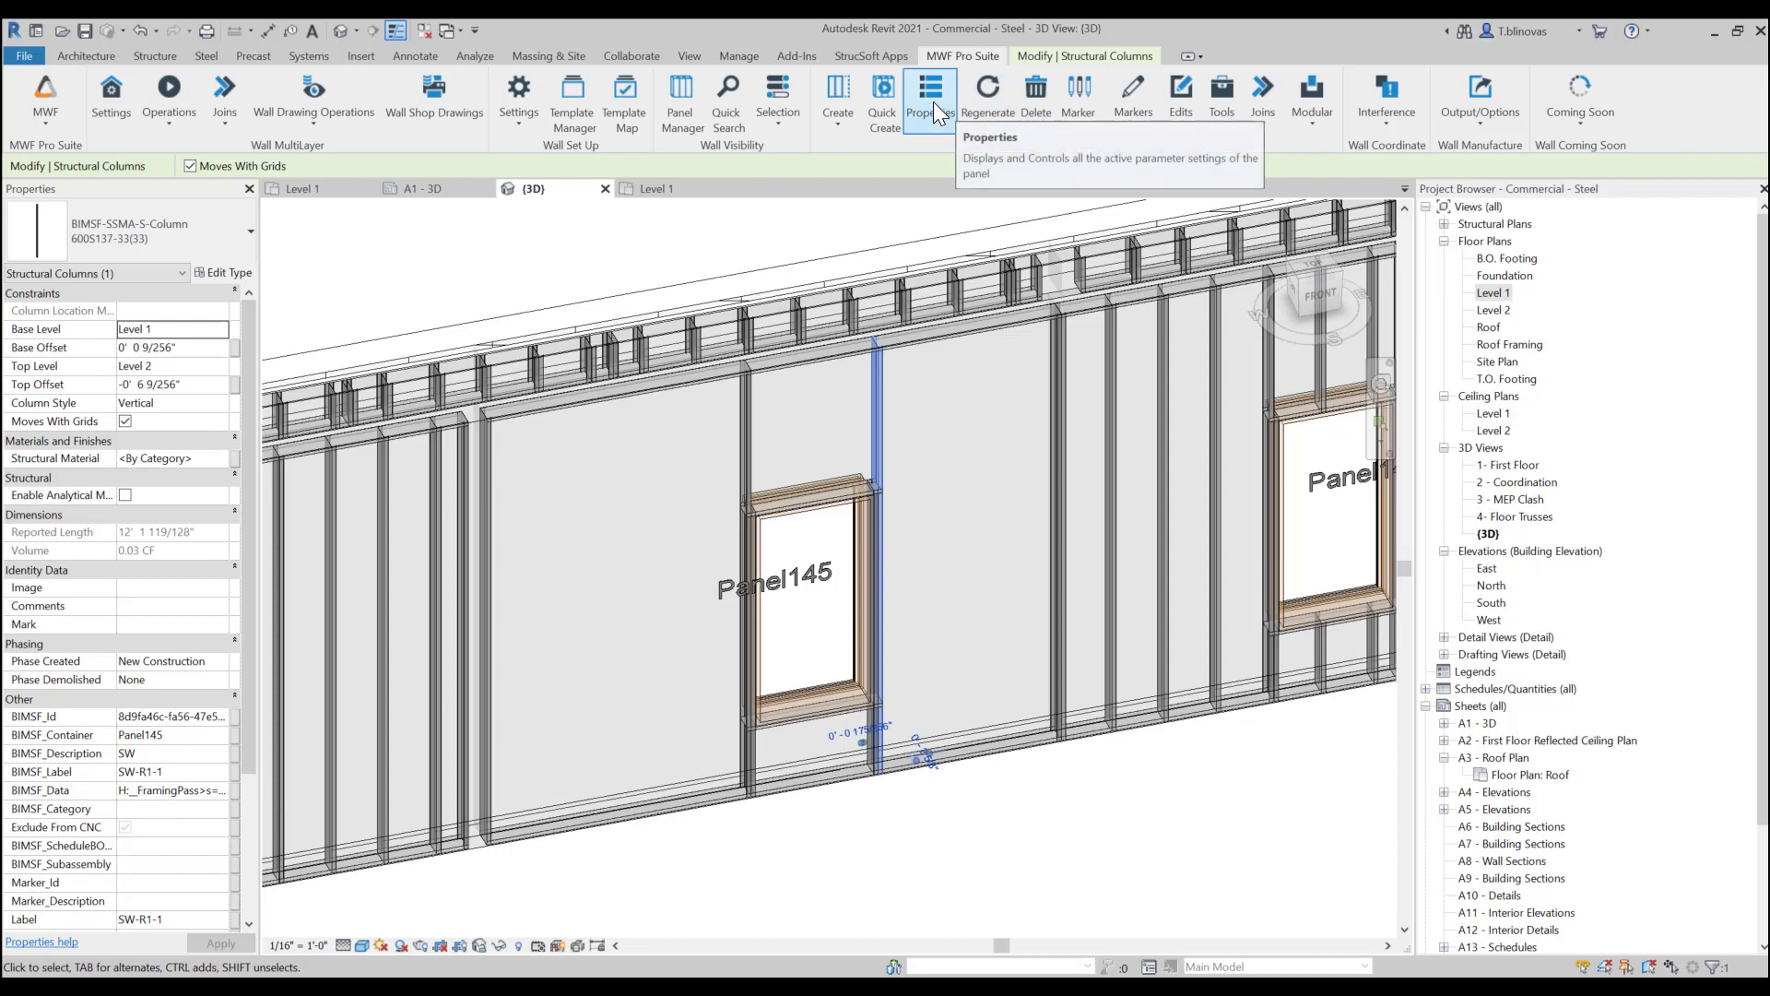
pyautogui.click(989, 98)
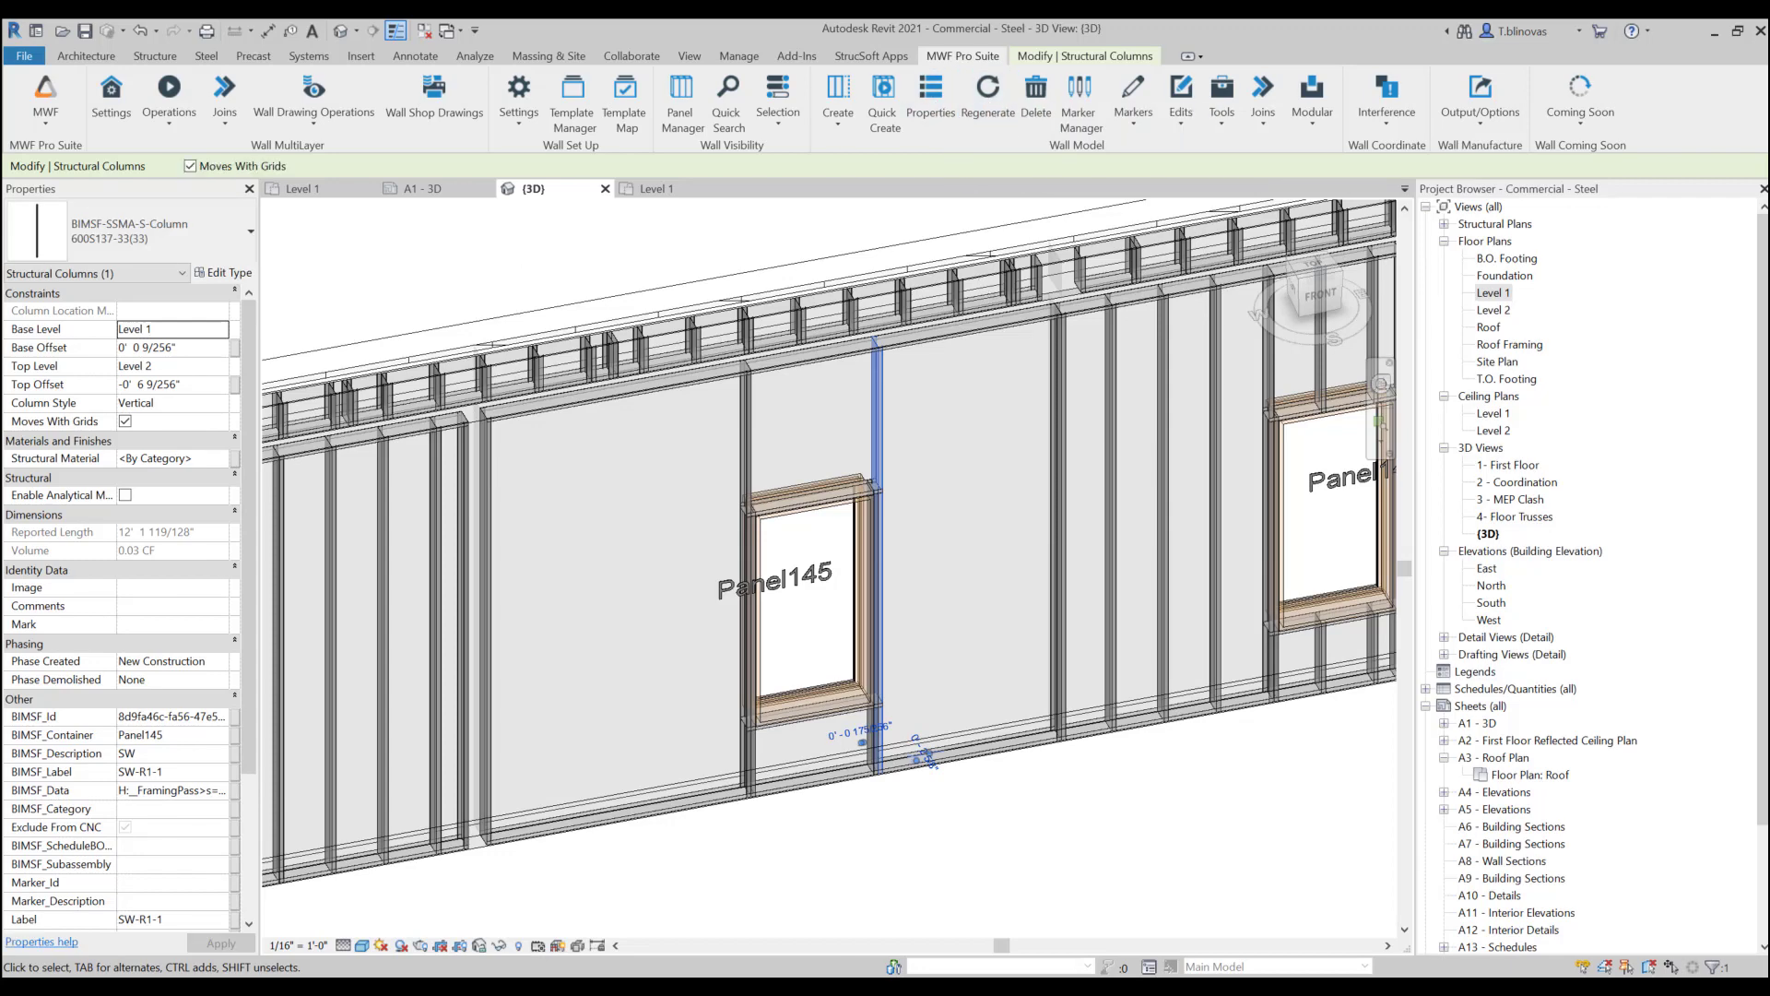
pyautogui.moveTo(690, 404); pyautogui.dragTo(732, 347)
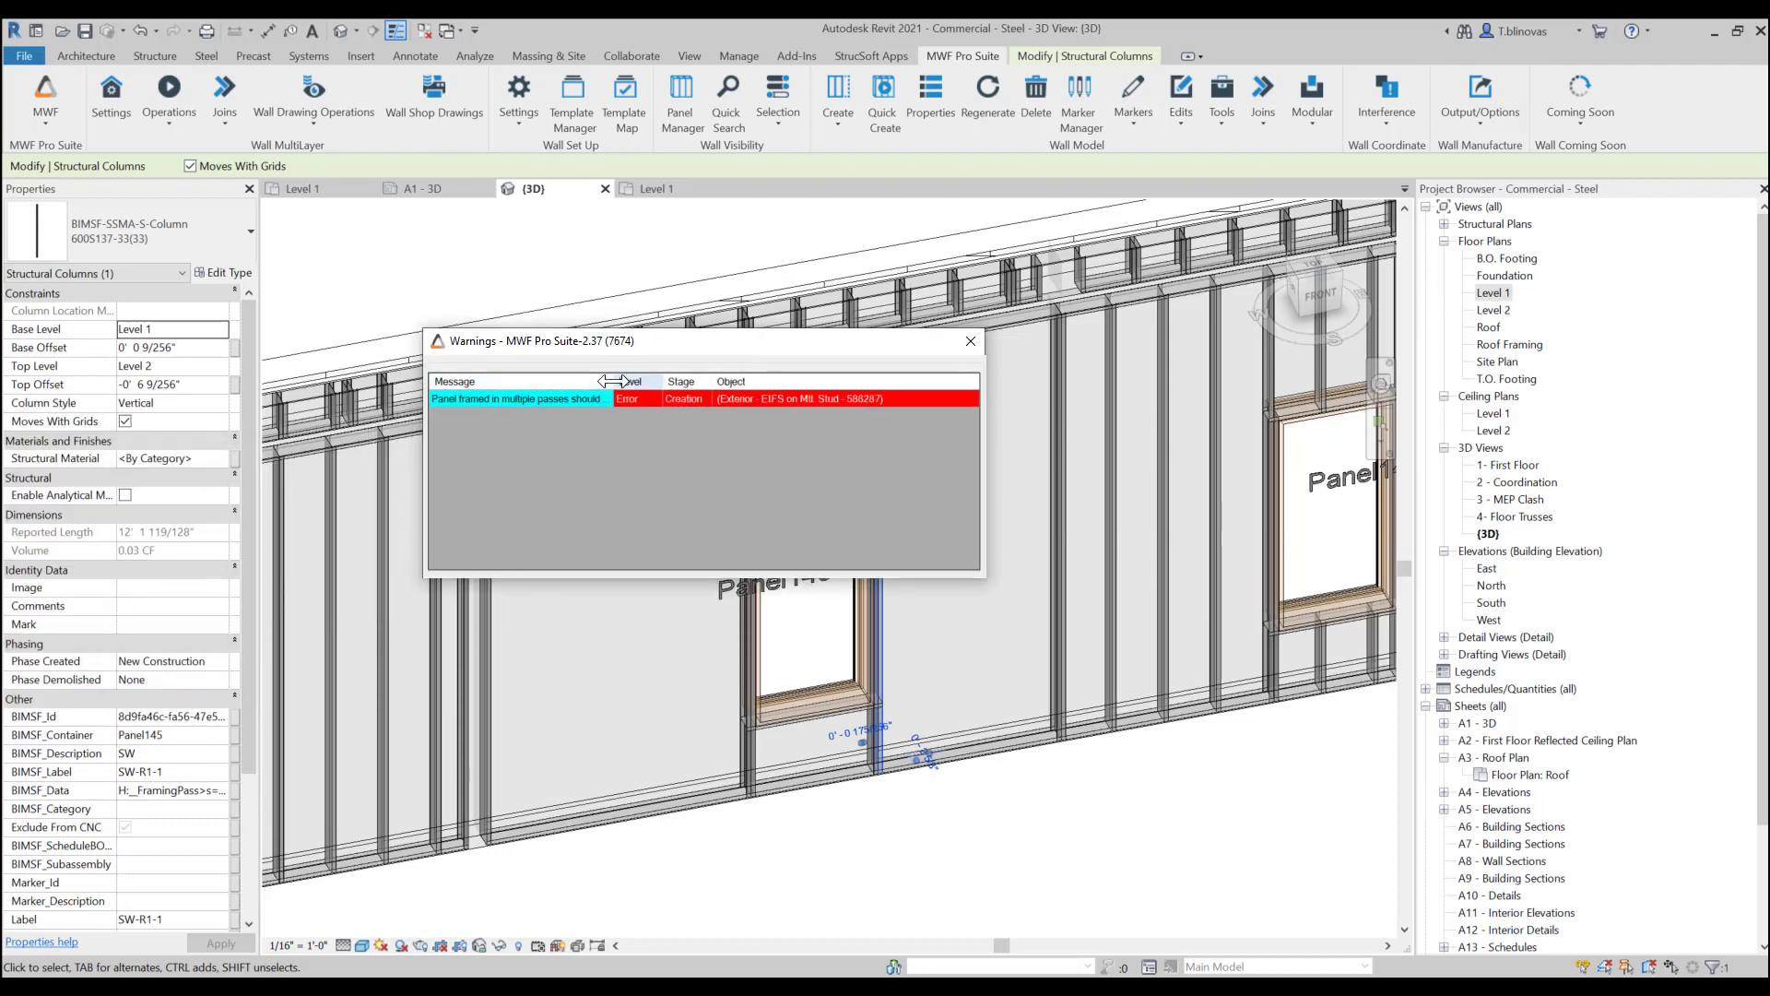
pyautogui.moveTo(614, 382); pyautogui.dragTo(840, 373)
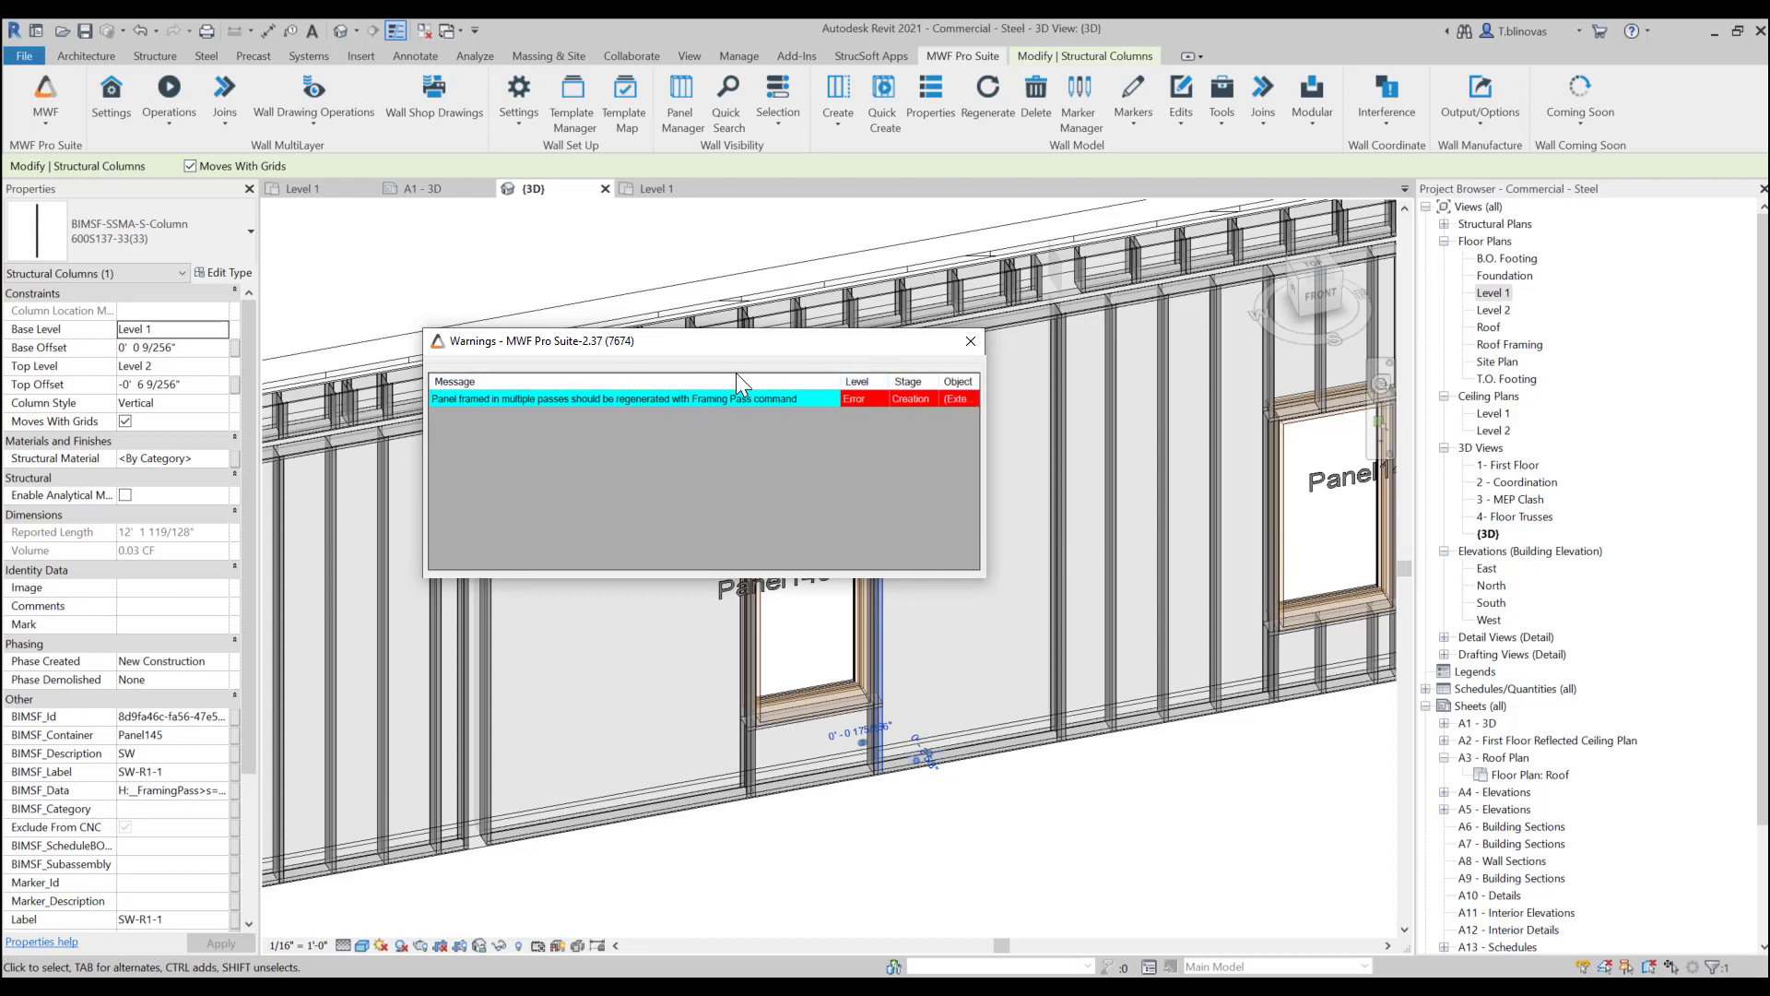
pyautogui.click(971, 341)
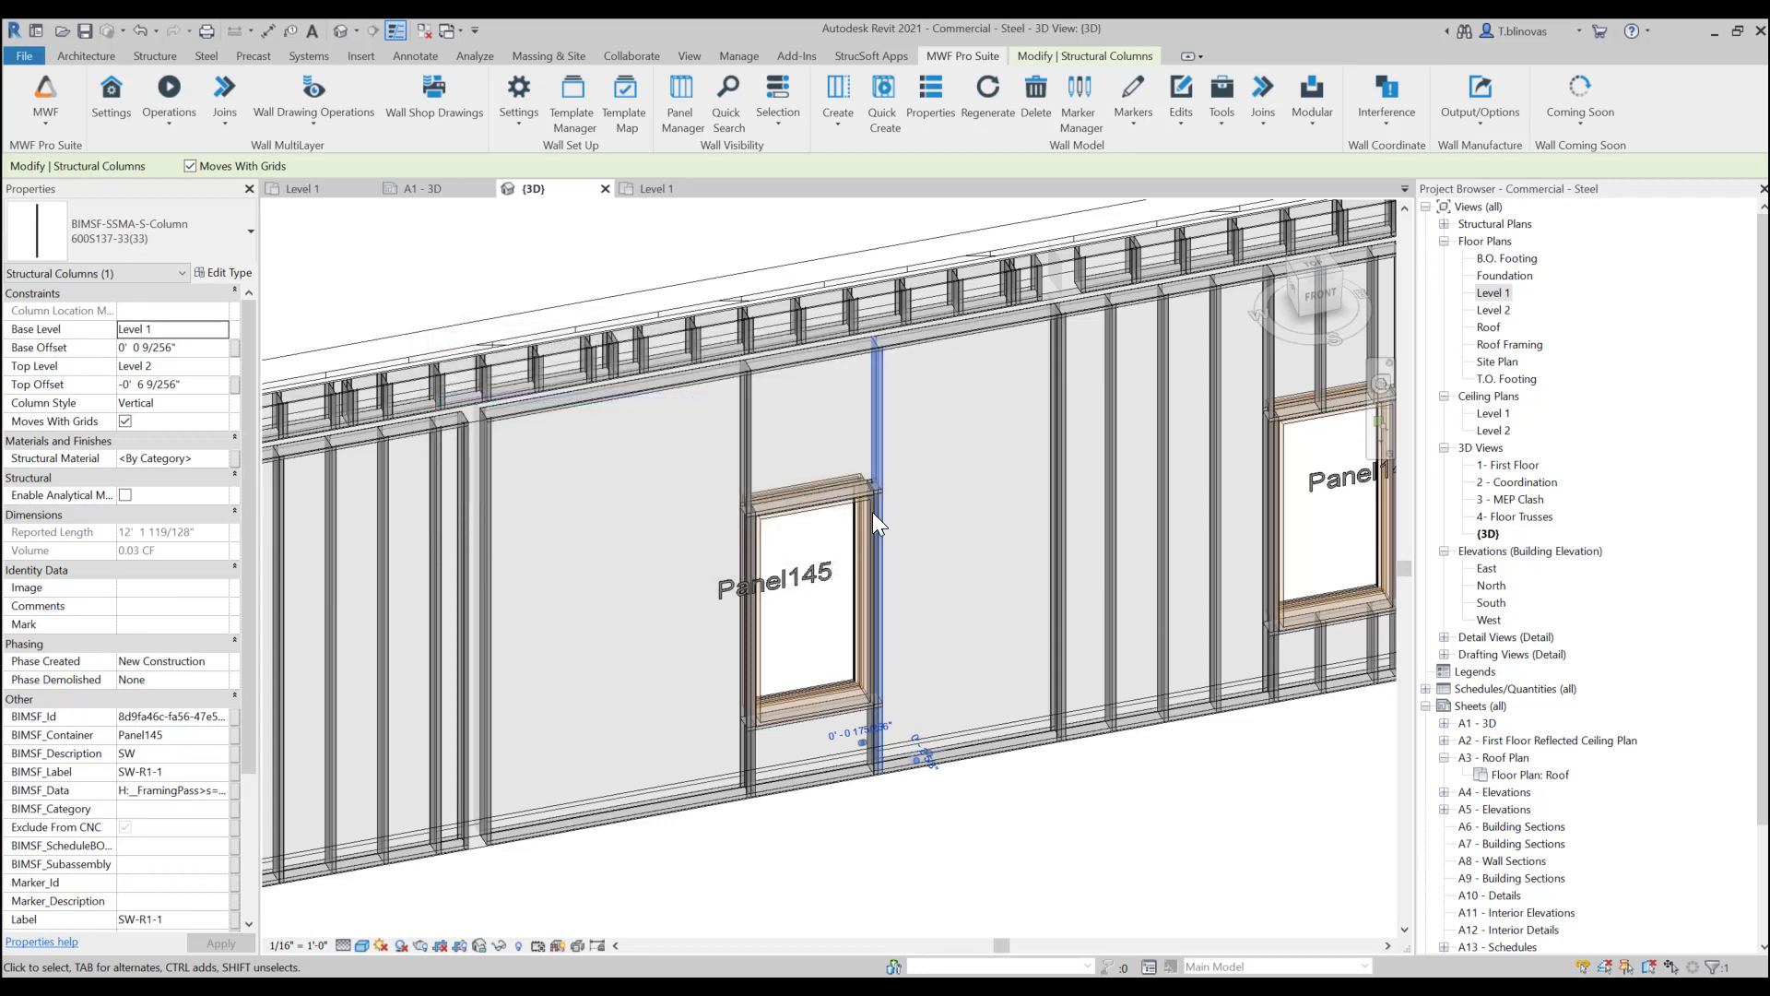
# - In the Framing Passes global properties, set Panel145's vertical stud type to BIMSF-SSMA-S-Column : 250S125-68
pyautogui.click(1228, 92)
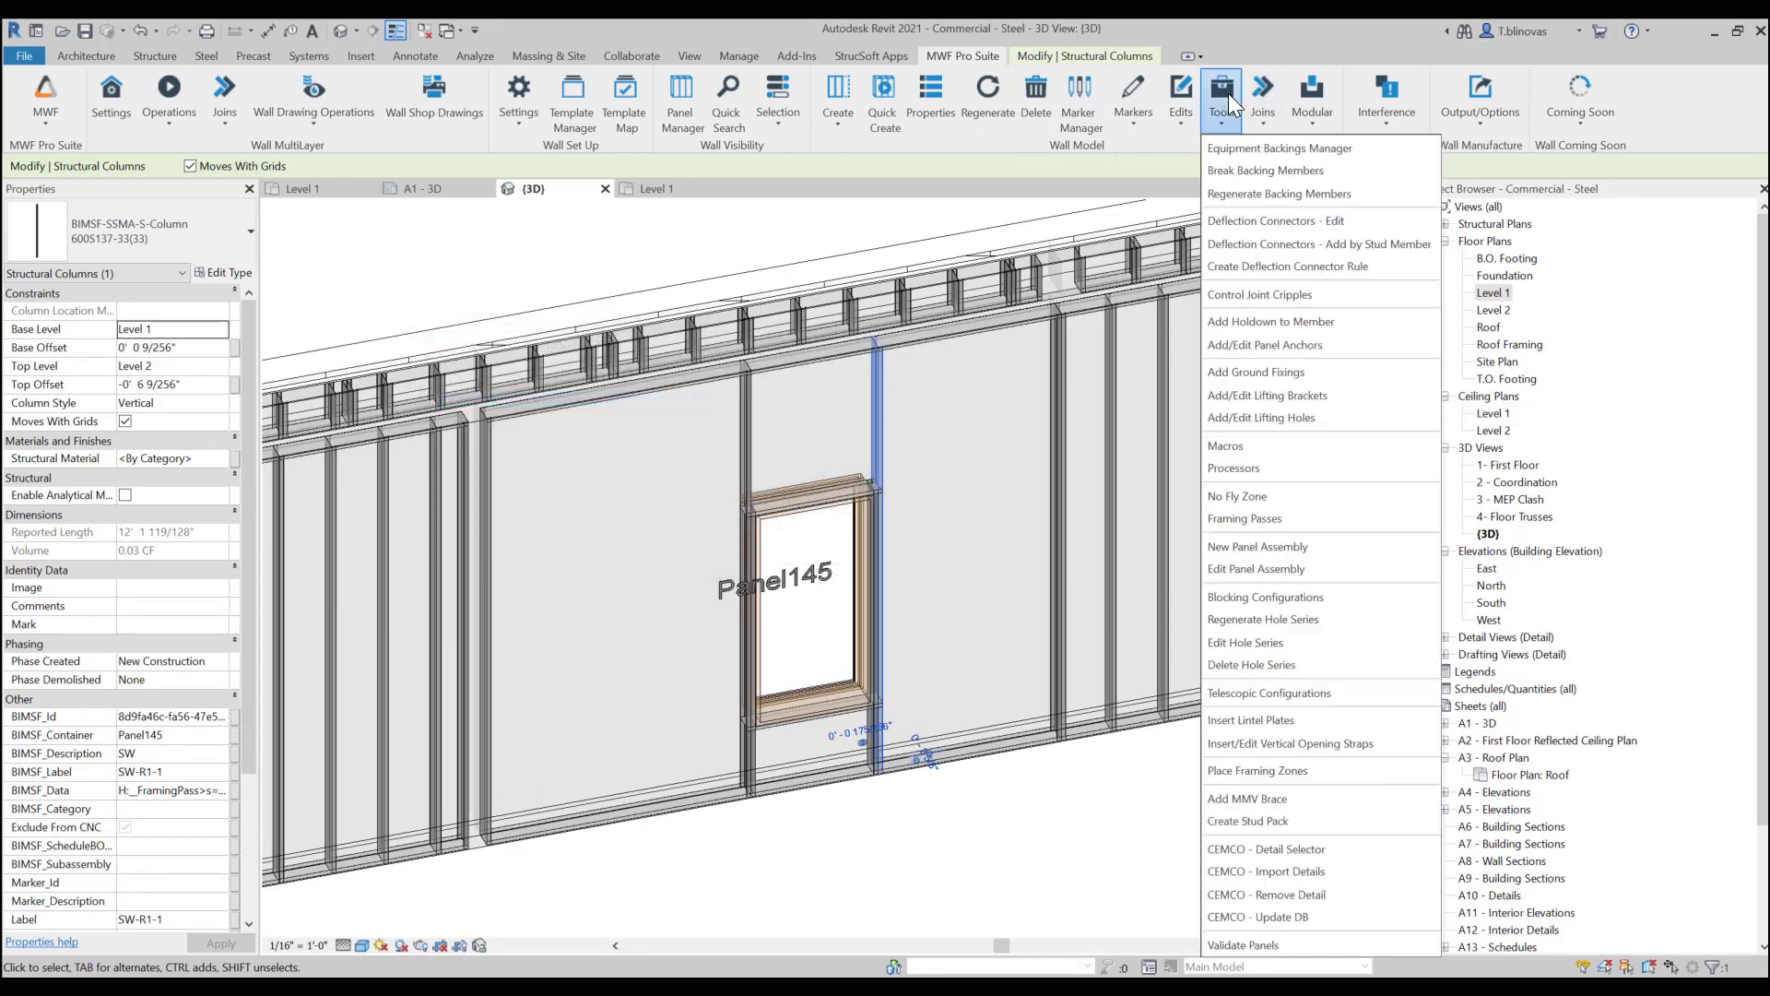
pyautogui.click(1289, 524)
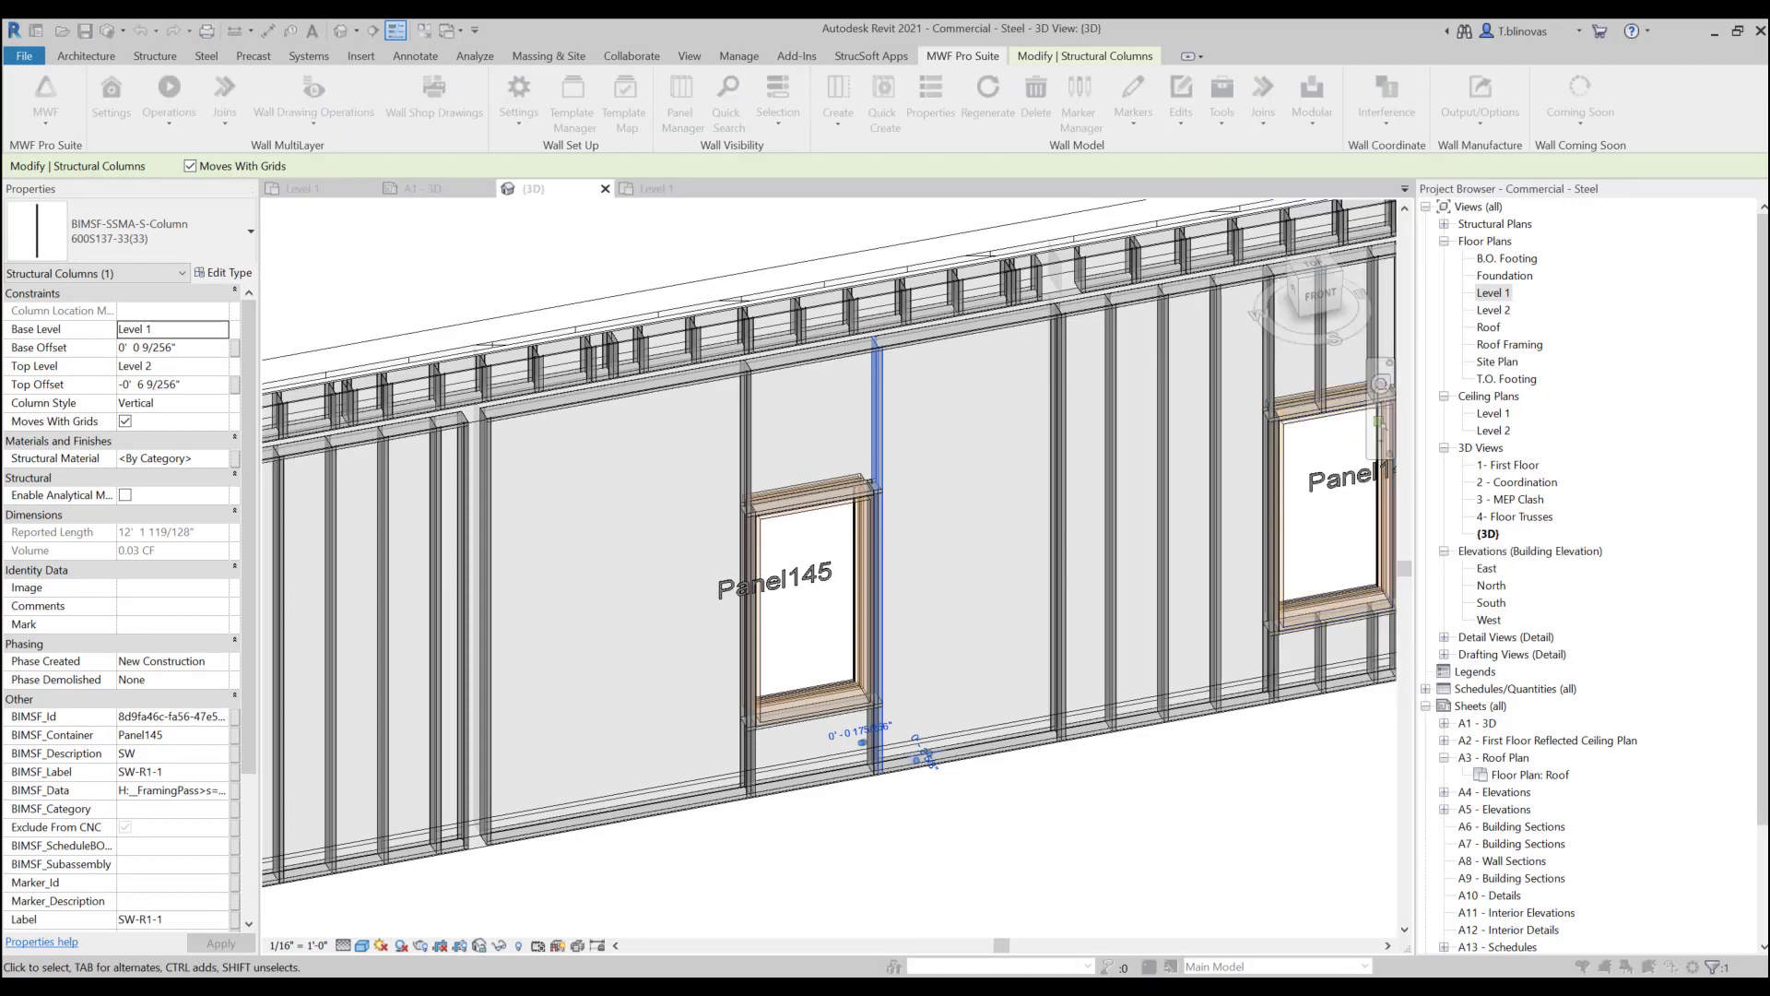
pyautogui.moveTo(347, 323); pyautogui.dragTo(815, 350)
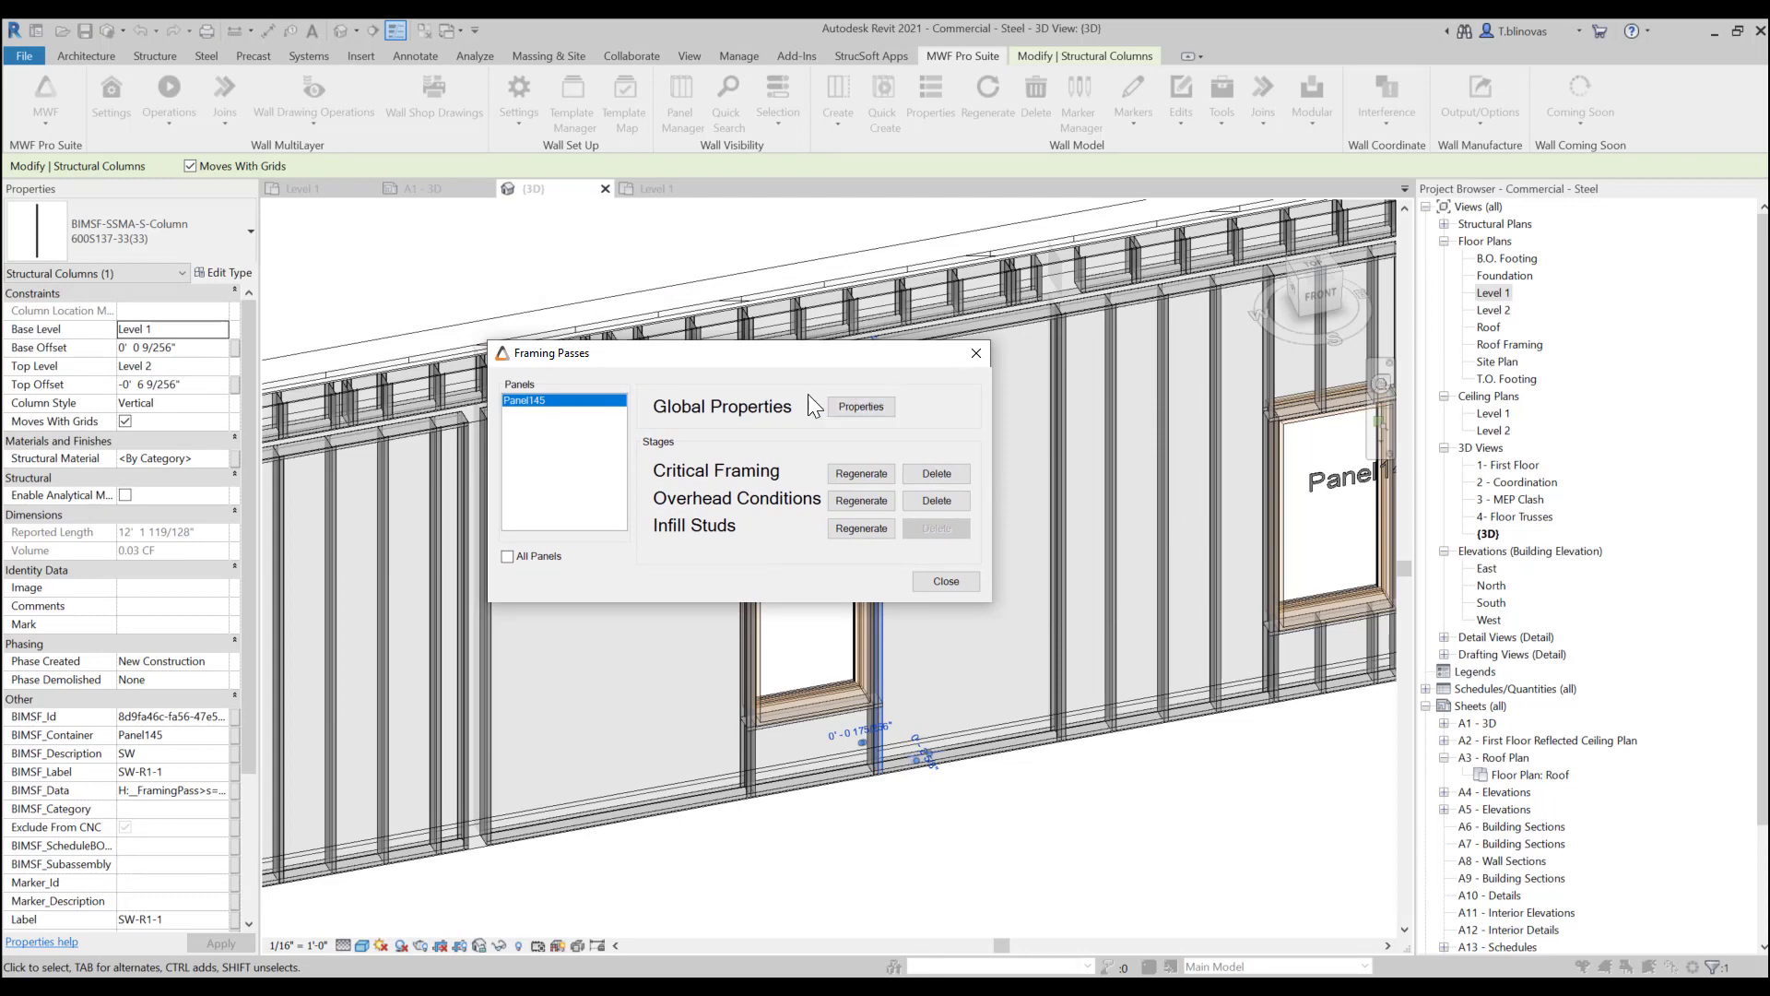
pyautogui.click(855, 405)
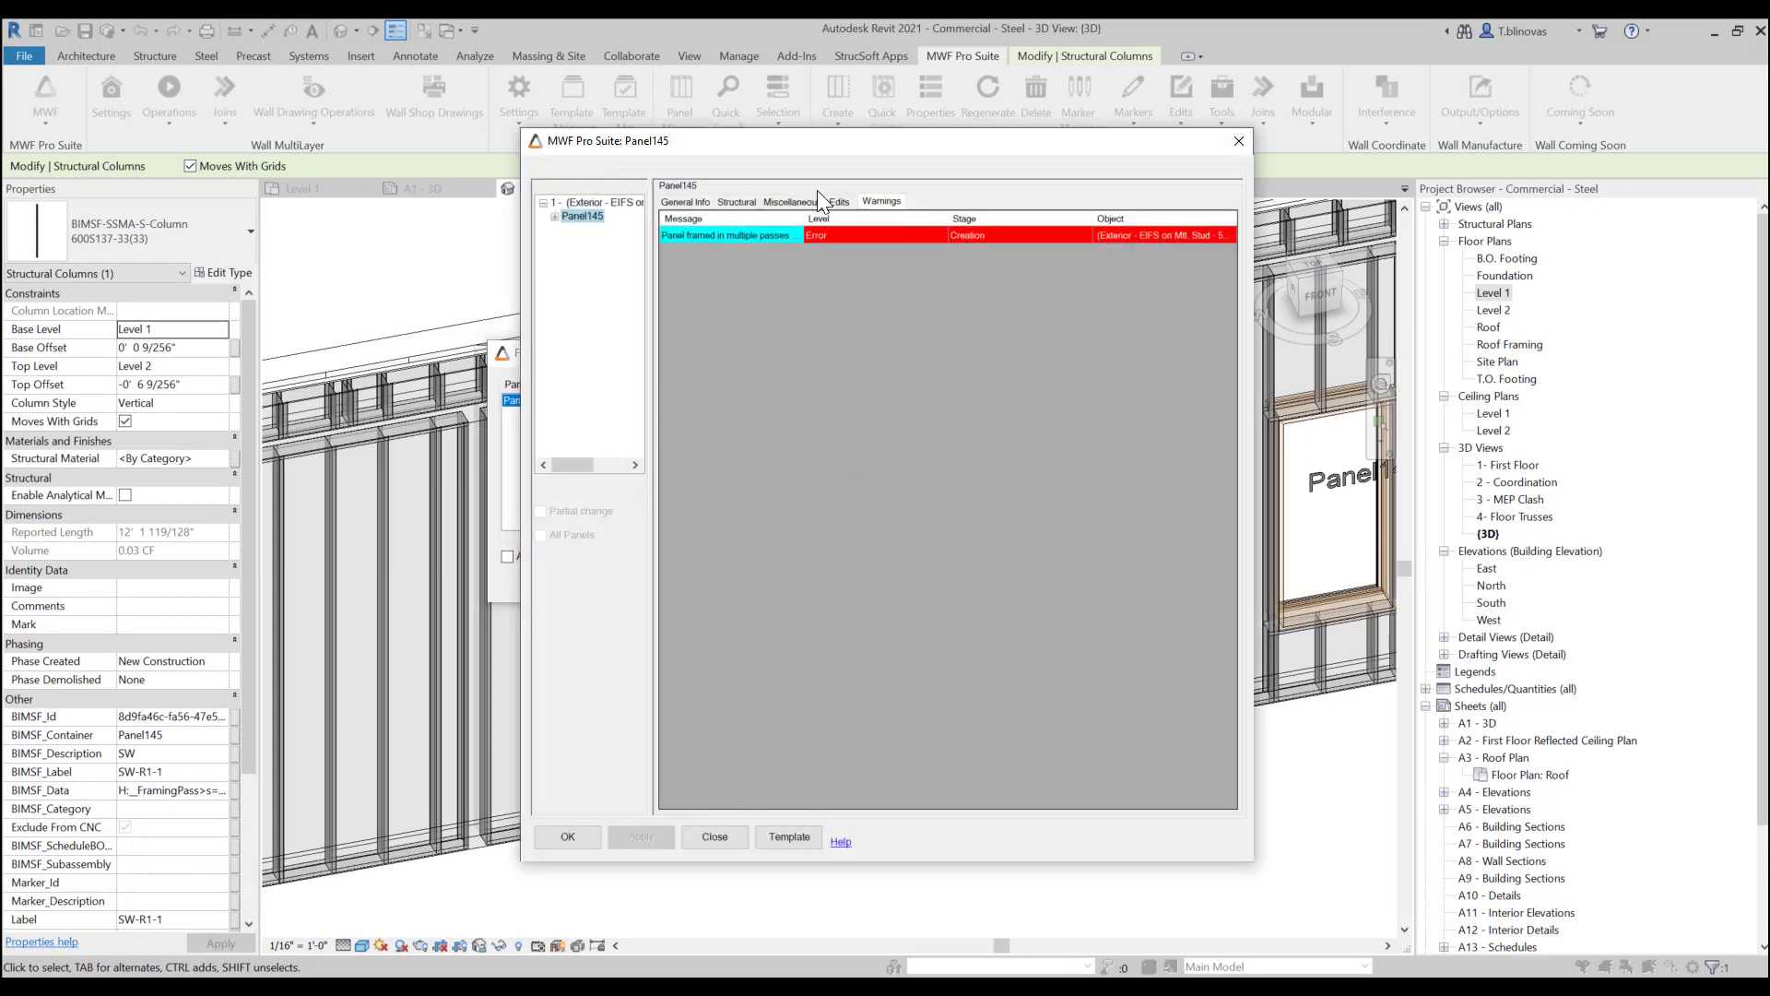
pyautogui.click(793, 202)
pyautogui.moveTo(849, 140); pyautogui.dragTo(824, 231)
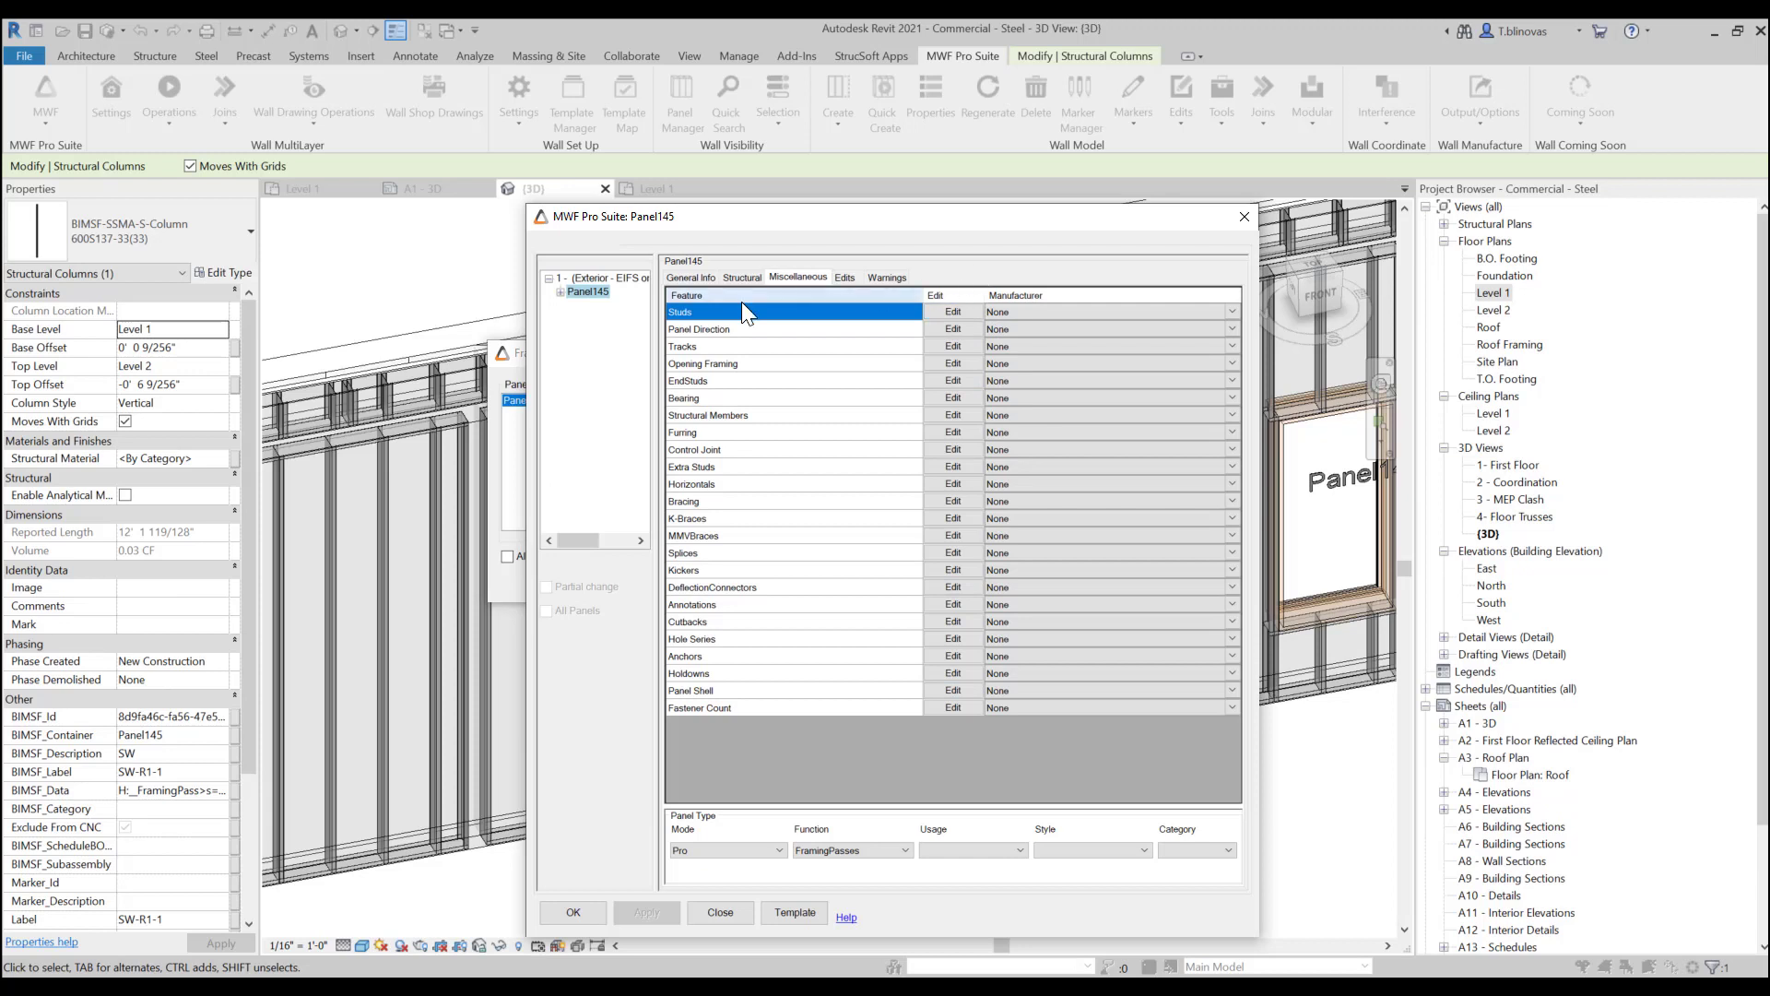
pyautogui.click(691, 277)
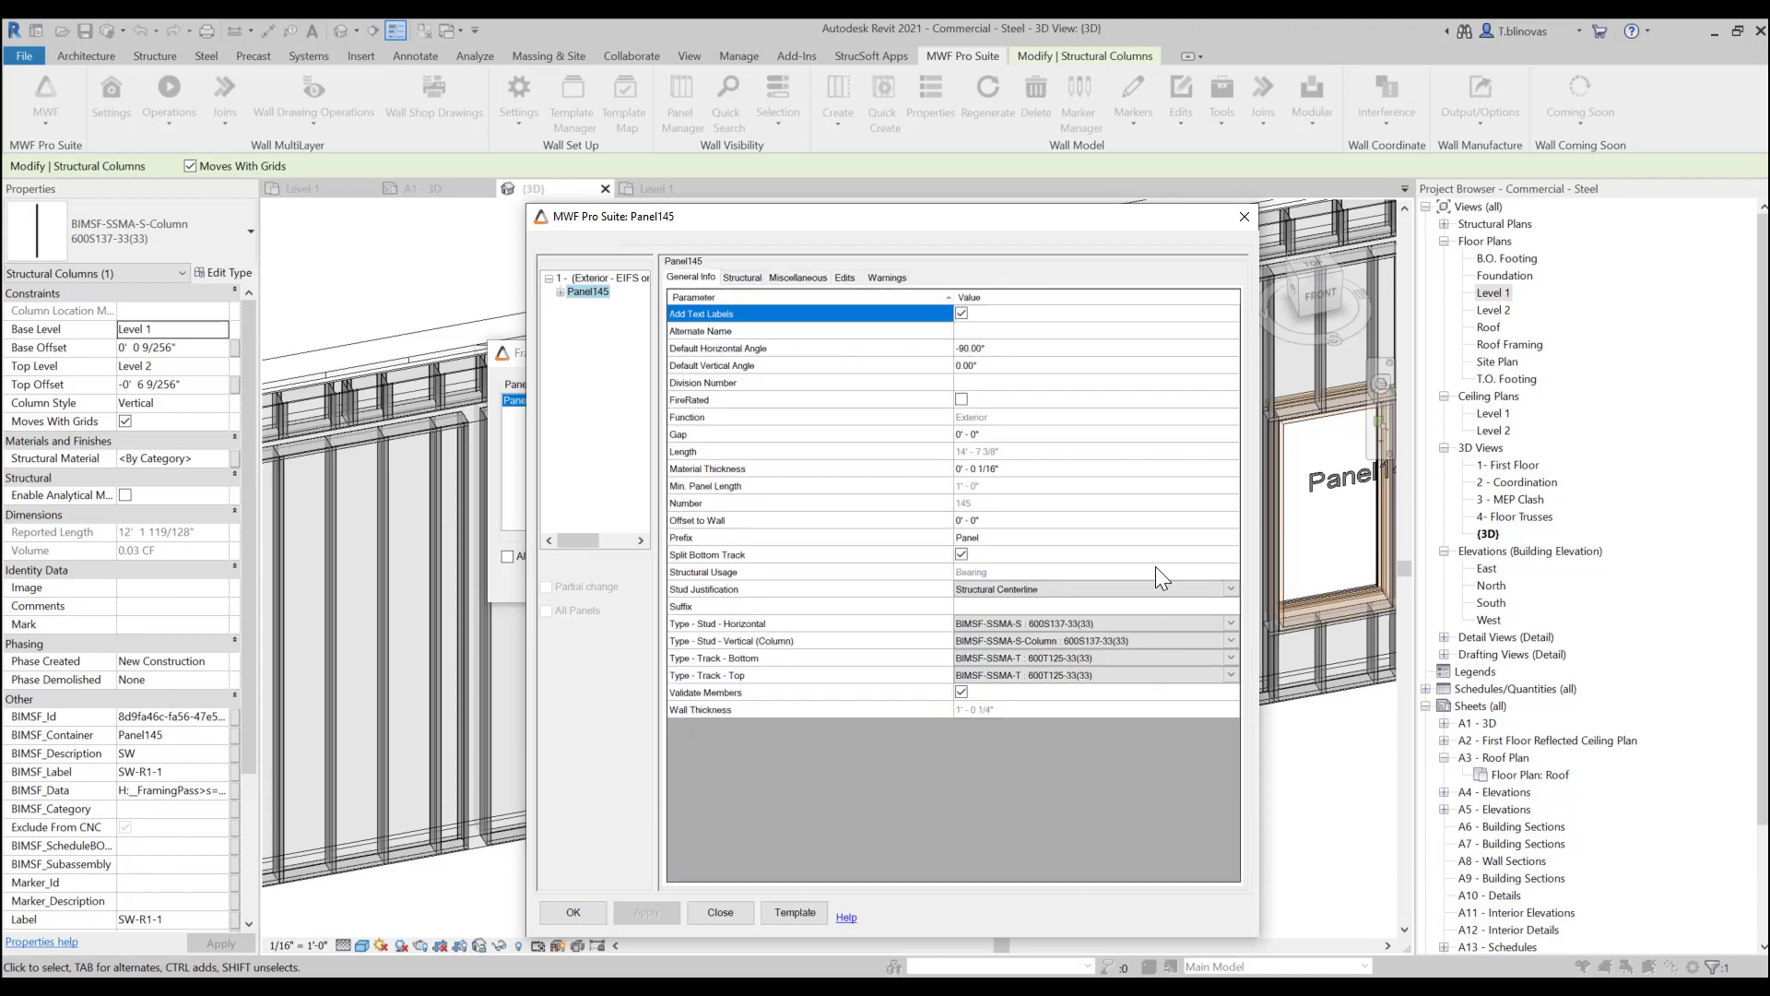
pyautogui.click(1231, 640)
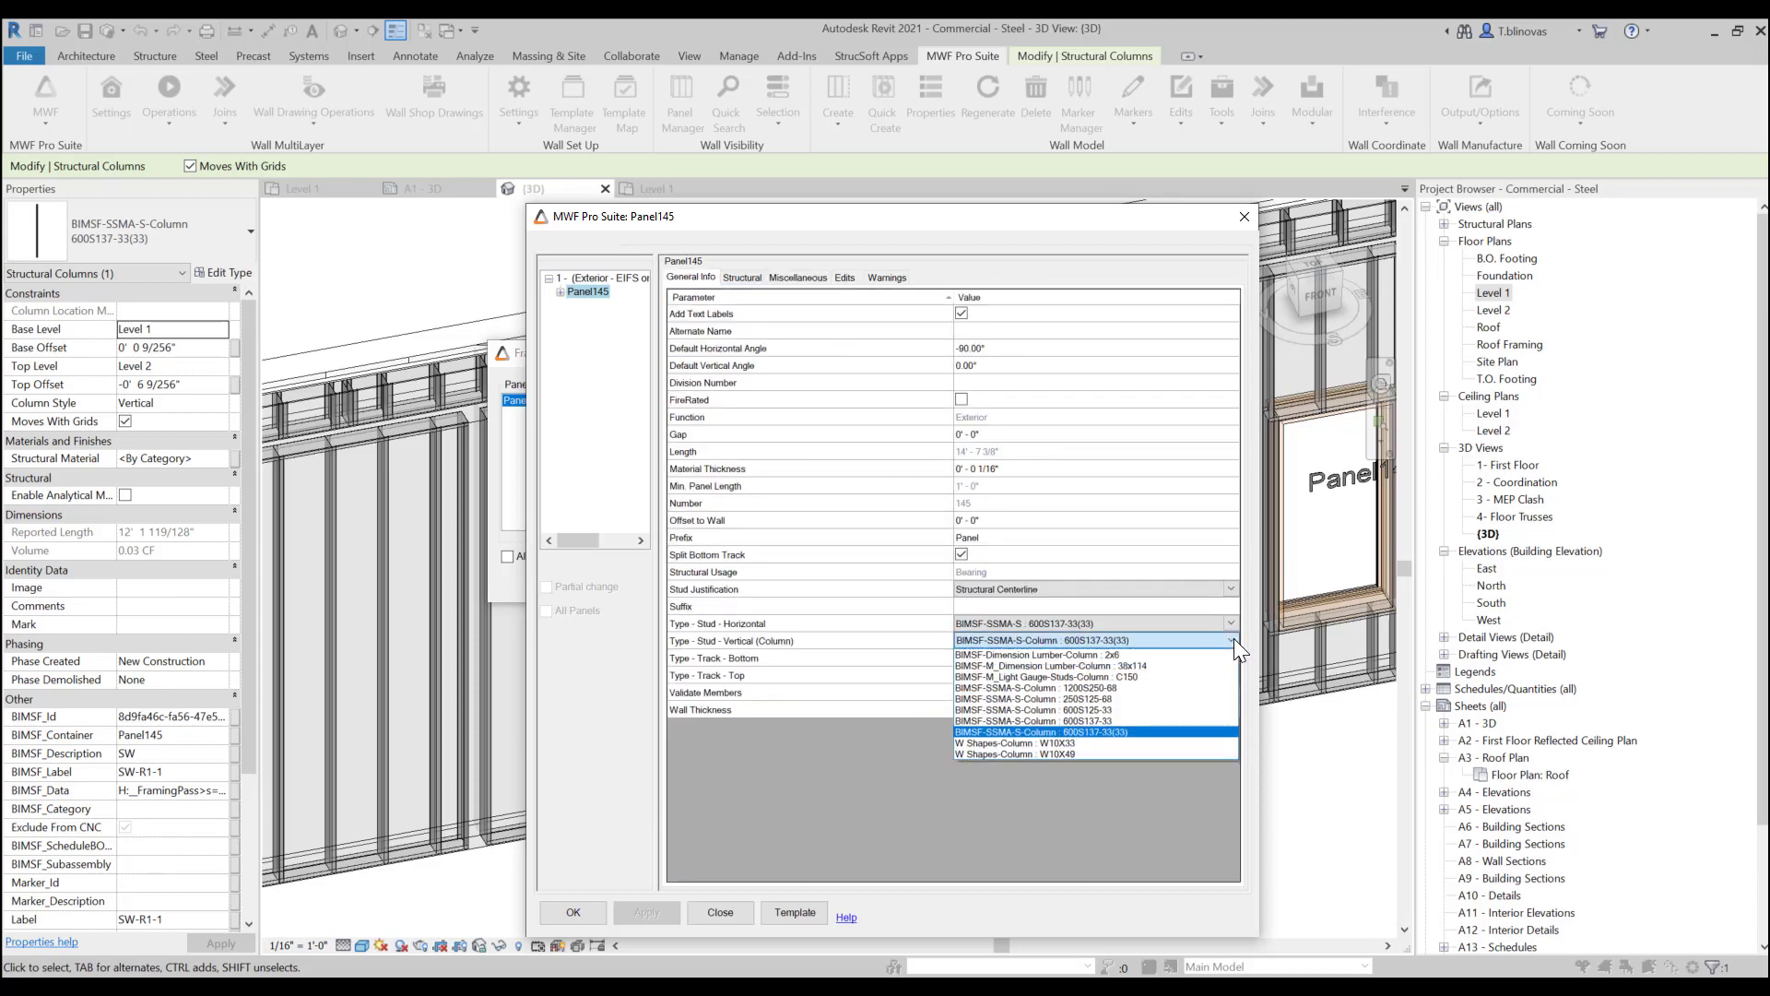
pyautogui.click(1084, 690)
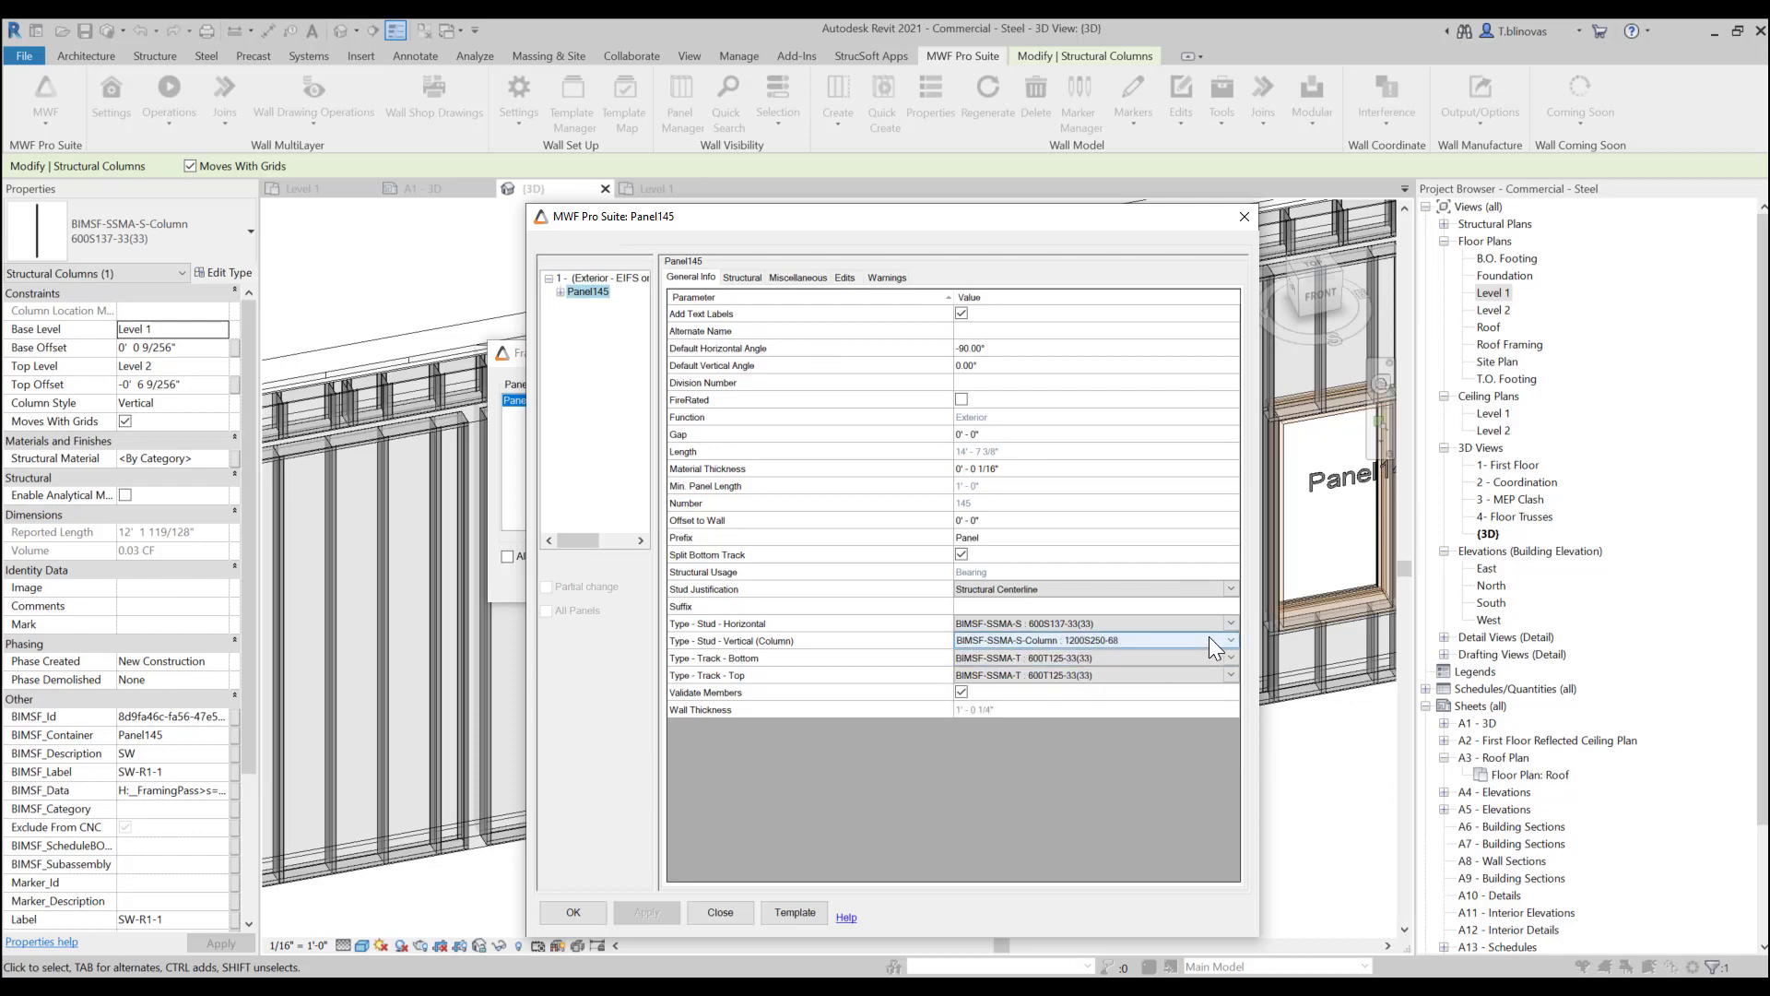
pyautogui.click(1225, 639)
pyautogui.click(1103, 698)
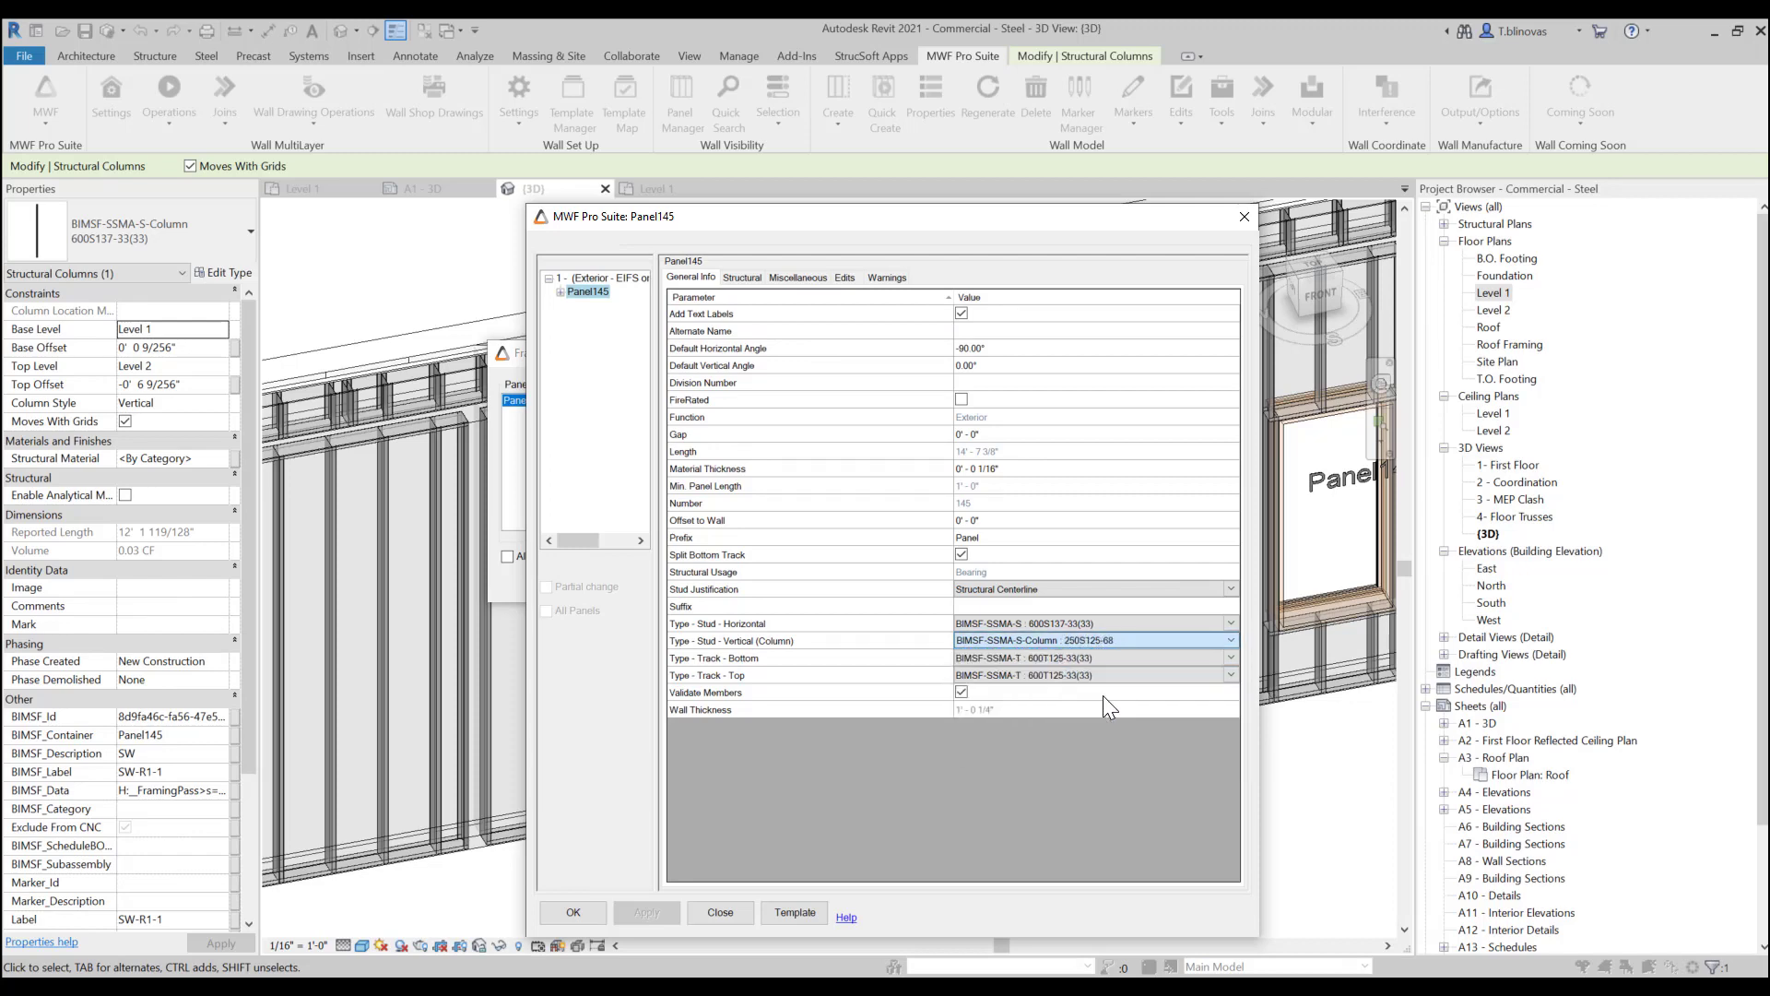
pyautogui.click(573, 913)
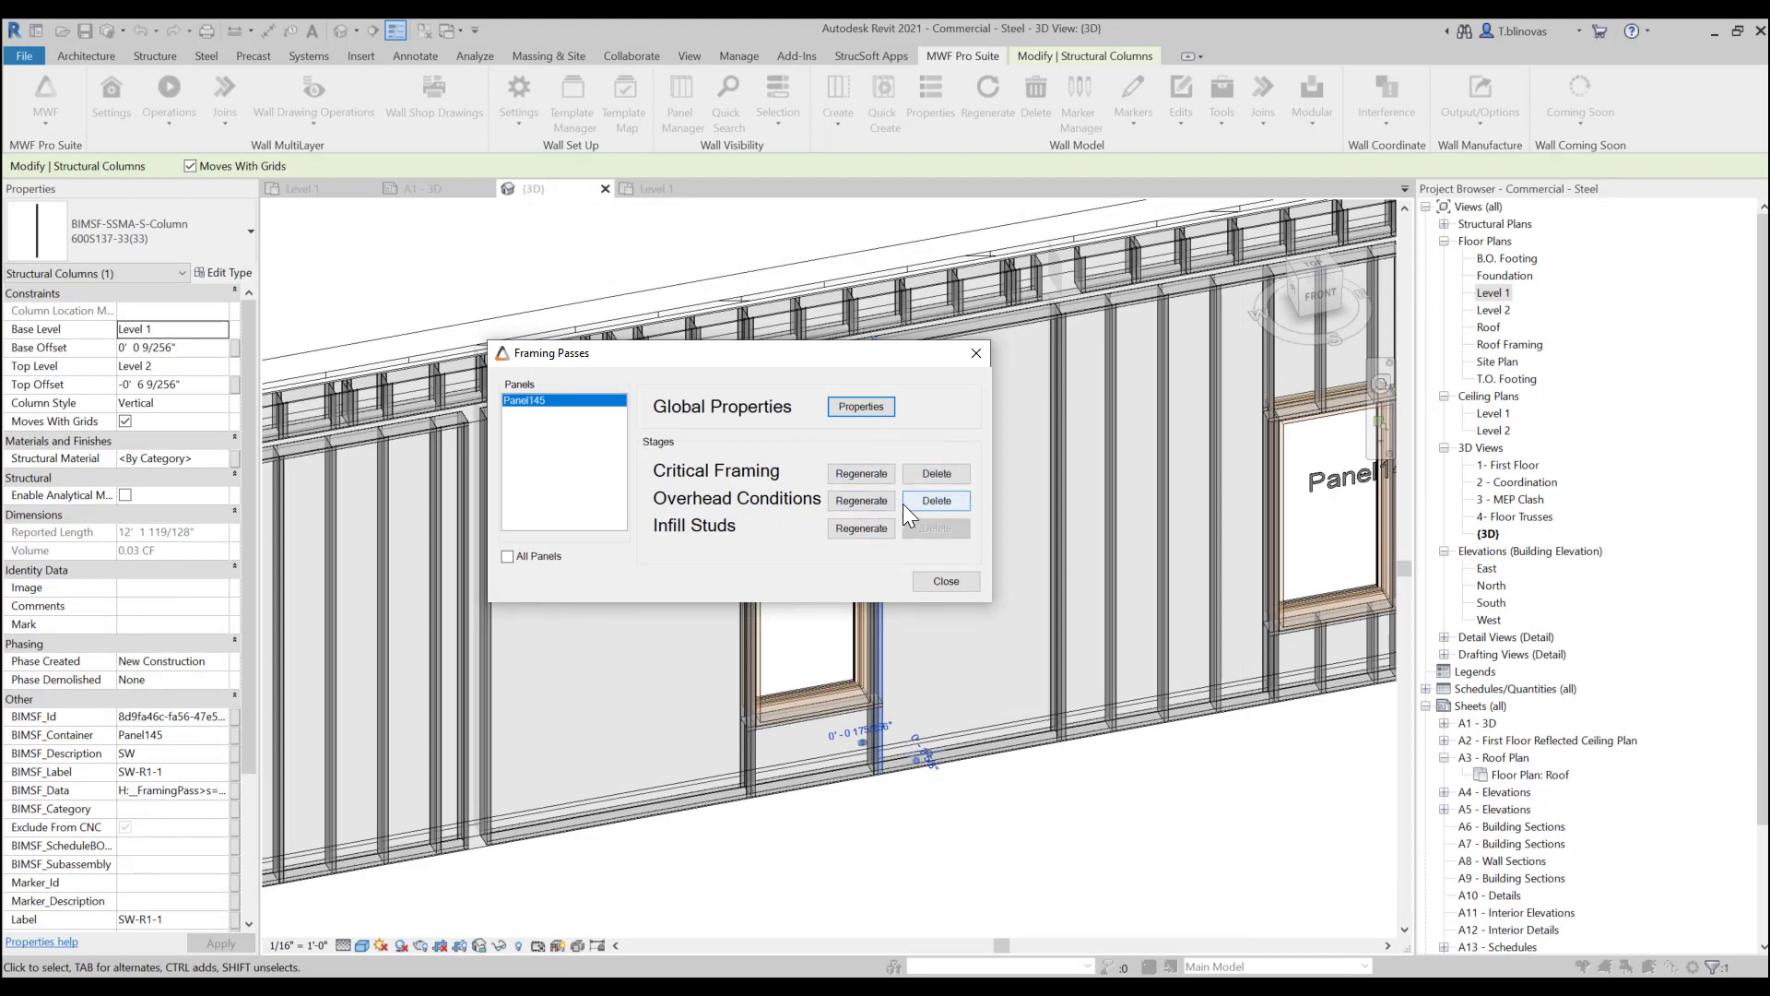
# - Regenerate the Critical Framing stage of Panel145 and inspect the studs beside its window
pyautogui.click(859, 472)
pyautogui.click(946, 581)
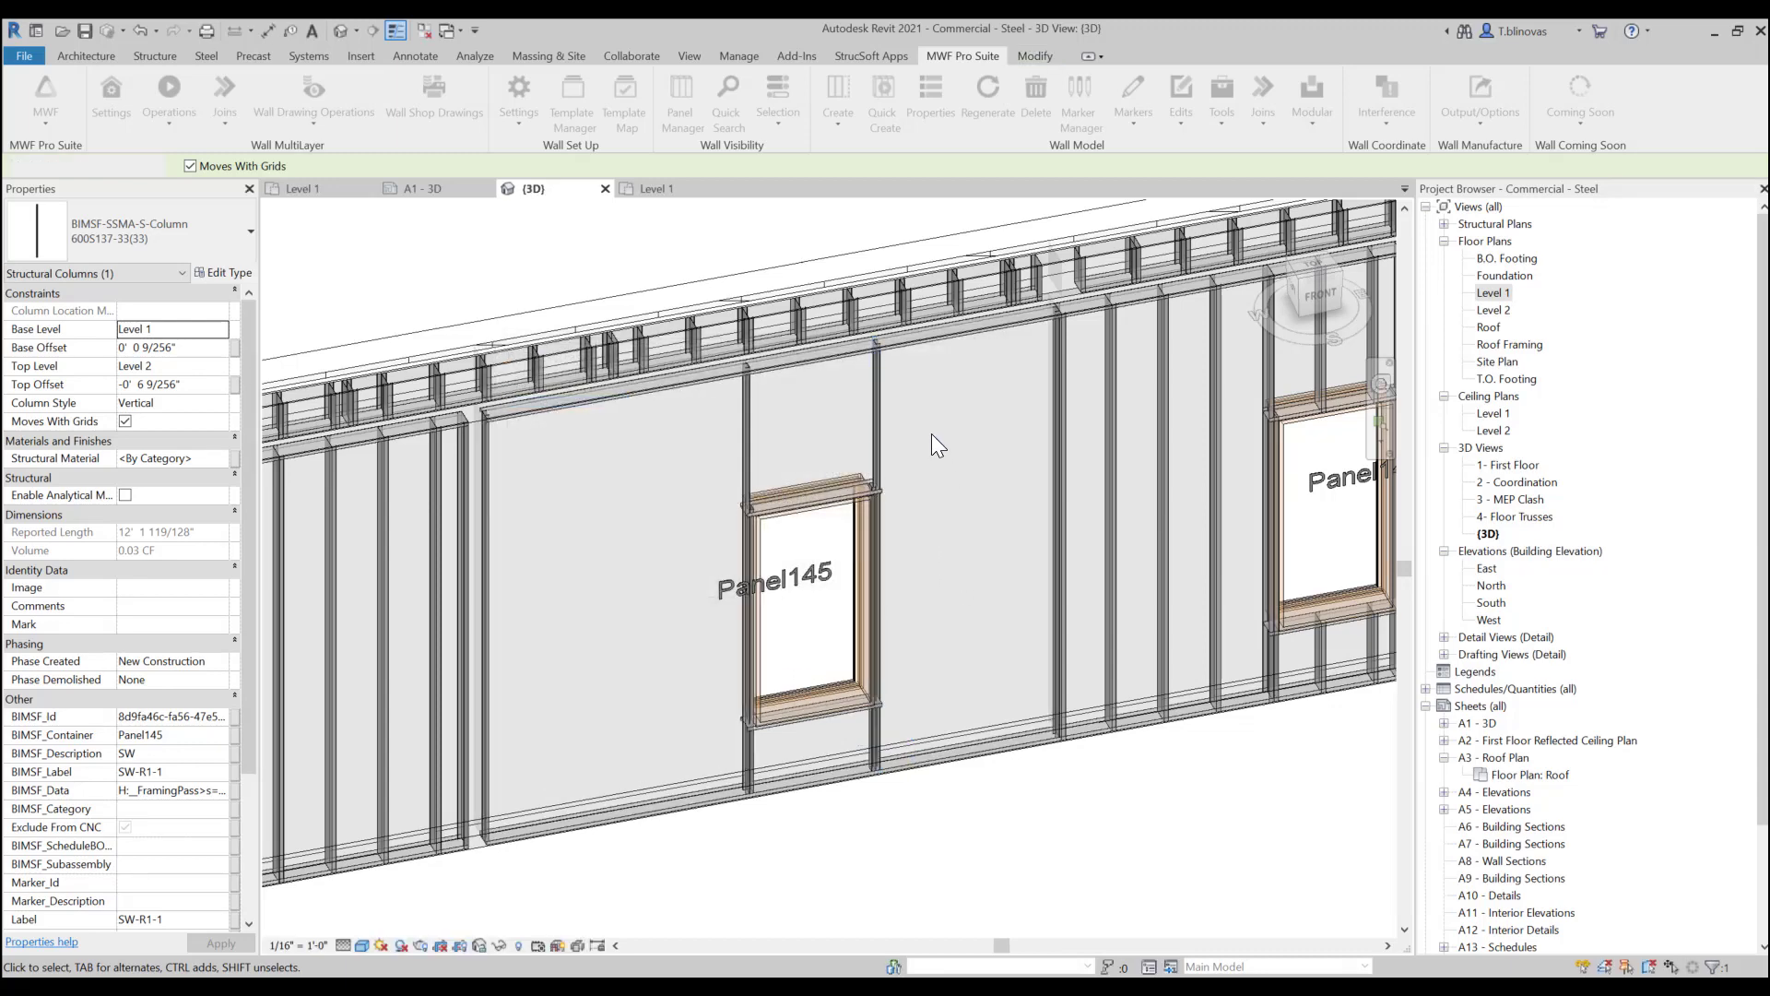
pyautogui.scroll(5, 793, 400)
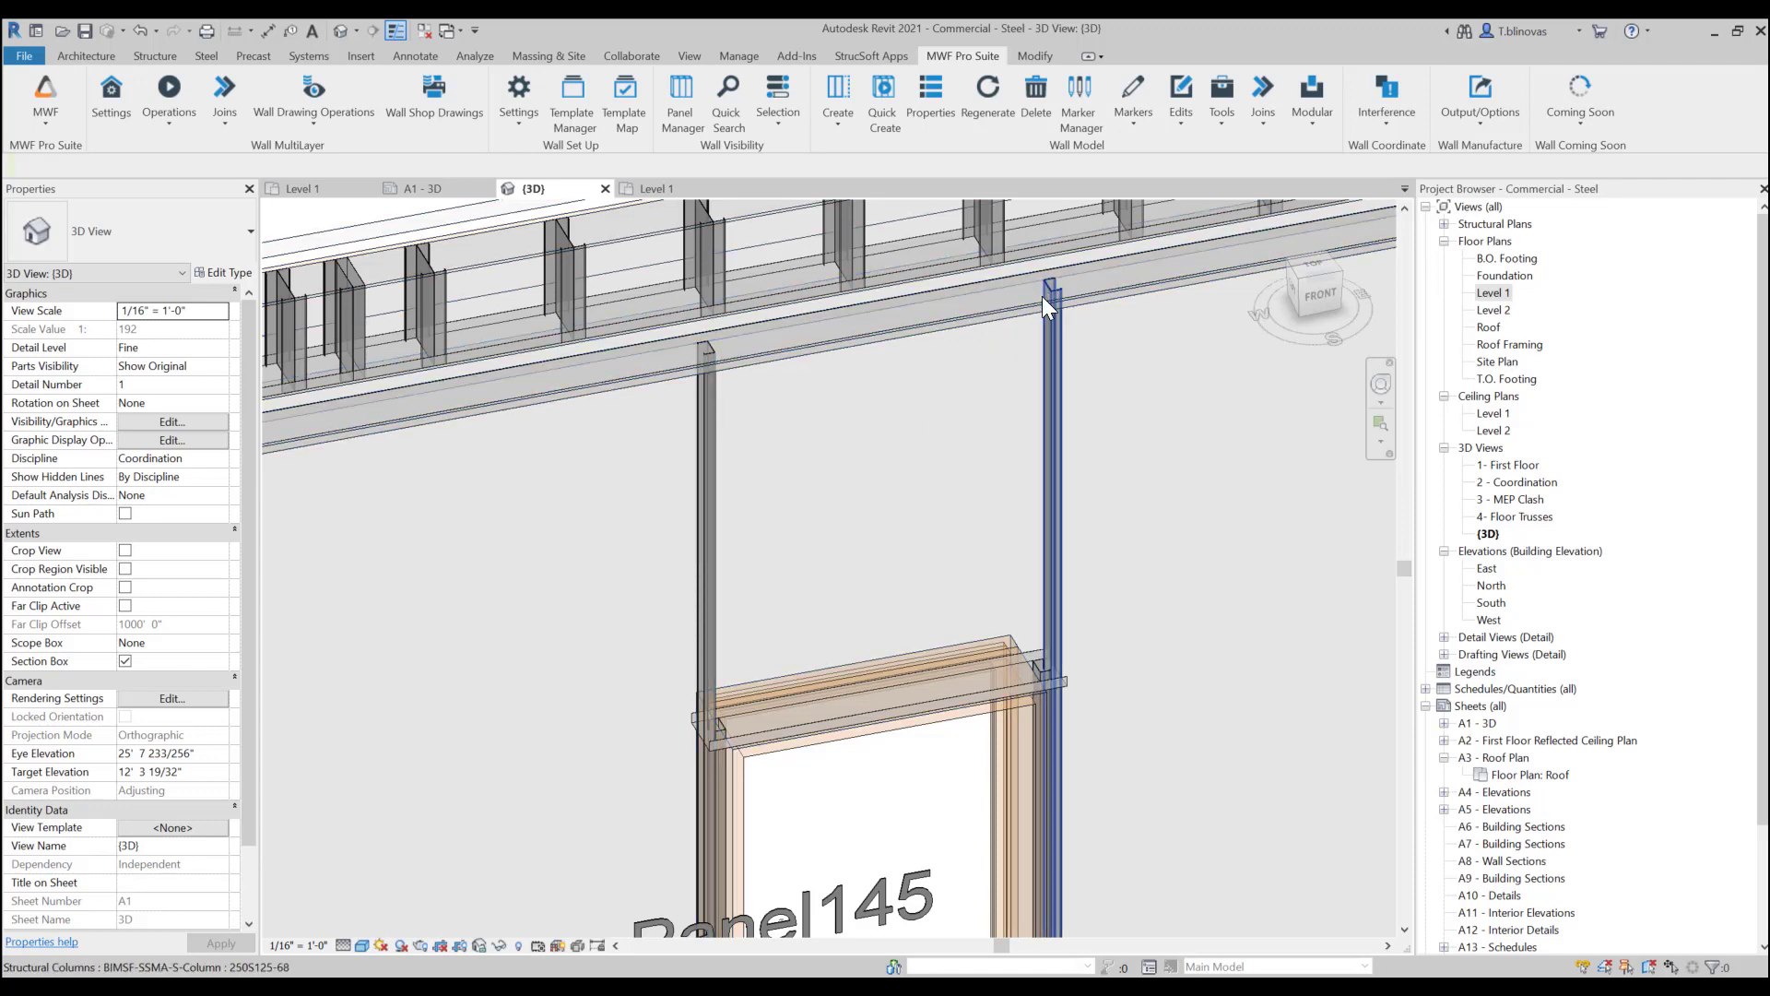
pyautogui.scroll(-5, 701, 398)
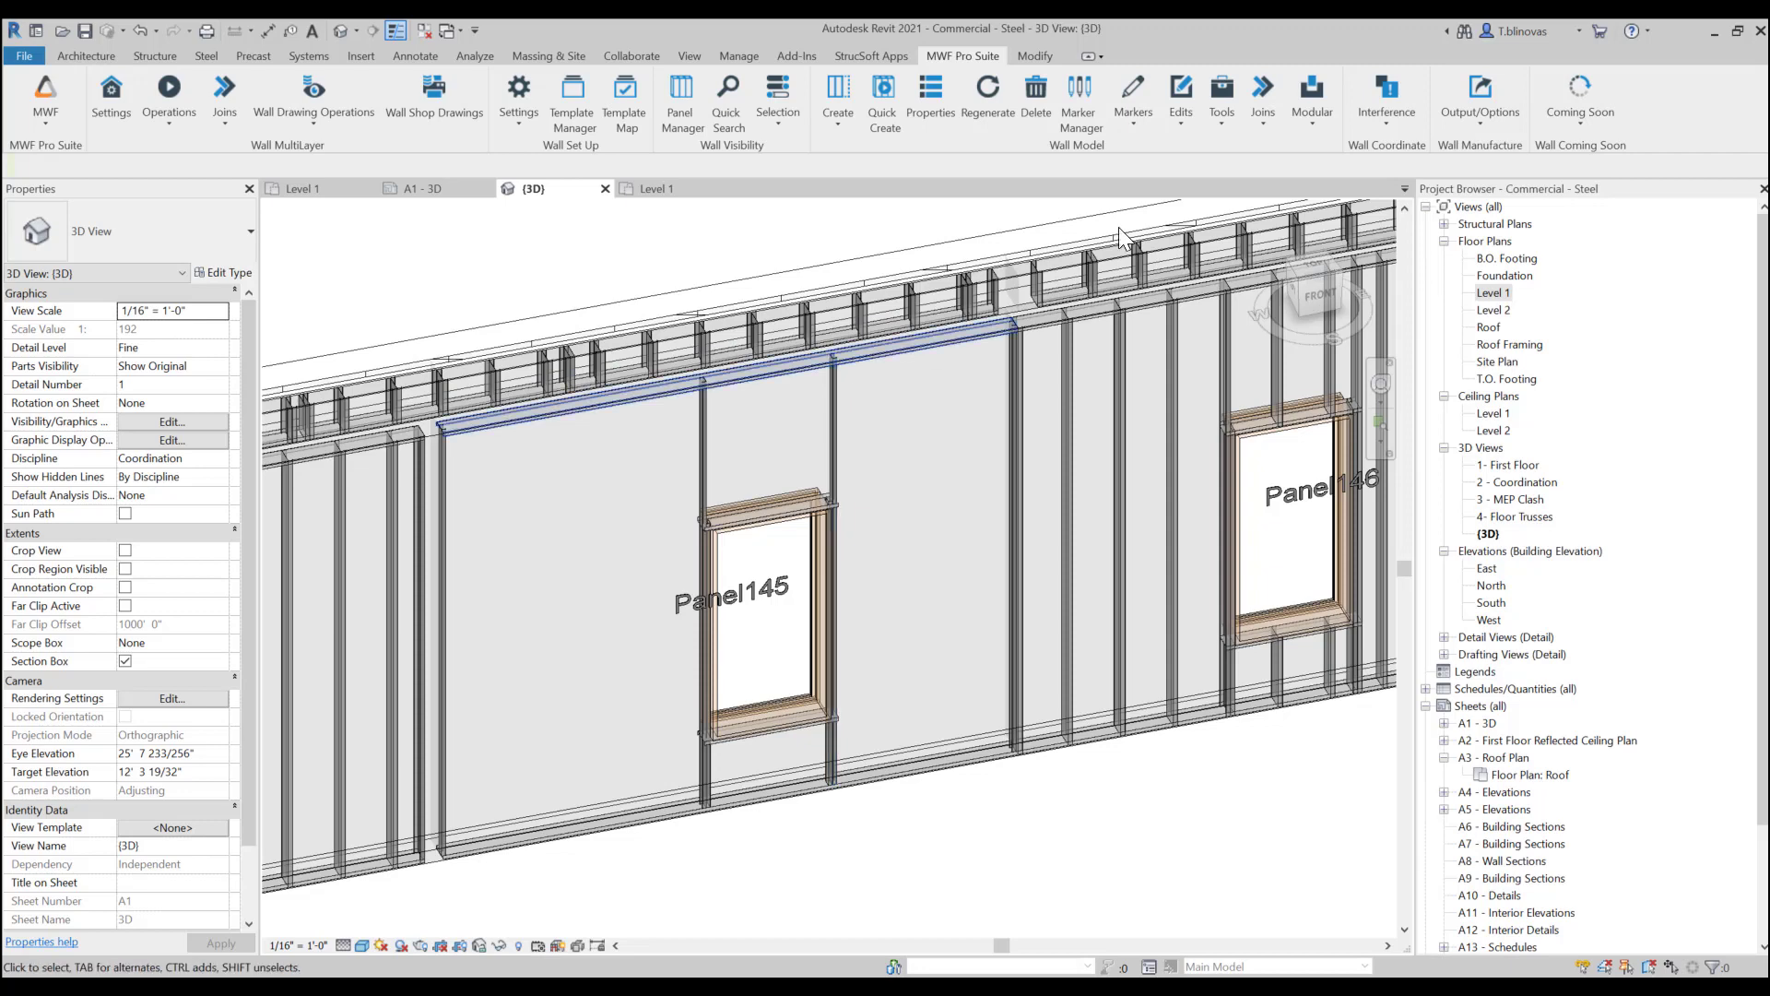
pyautogui.click(1223, 113)
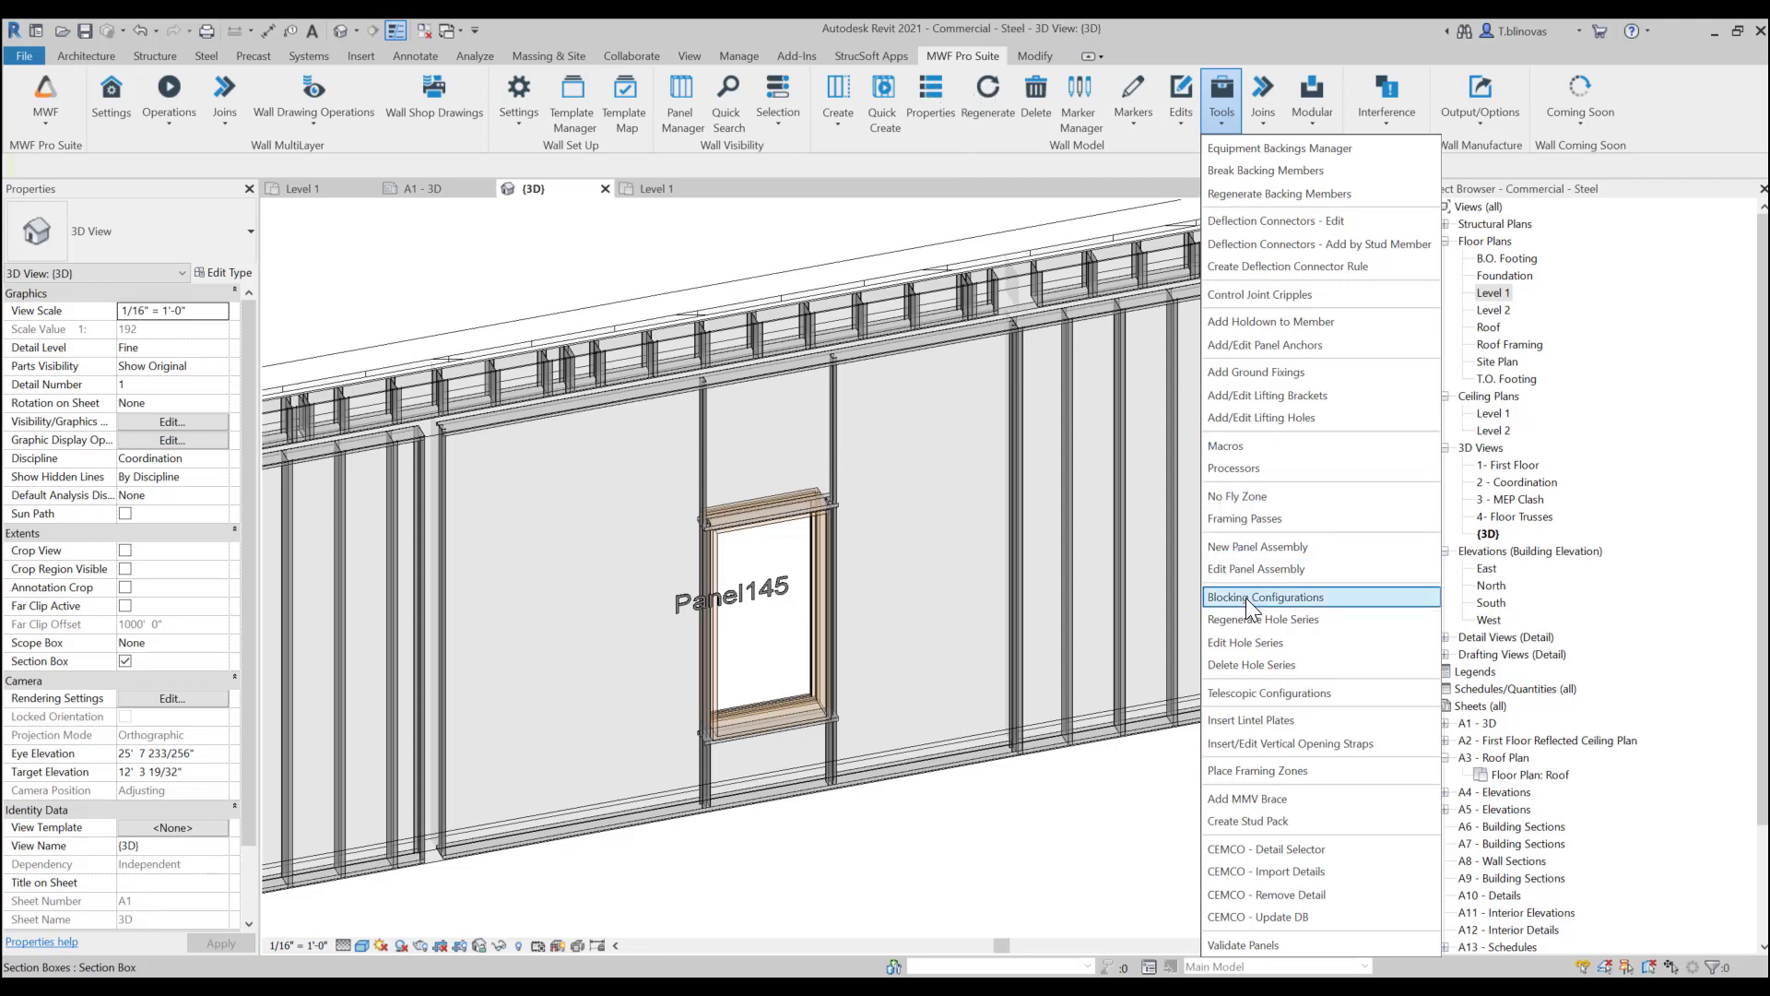
pyautogui.click(1282, 519)
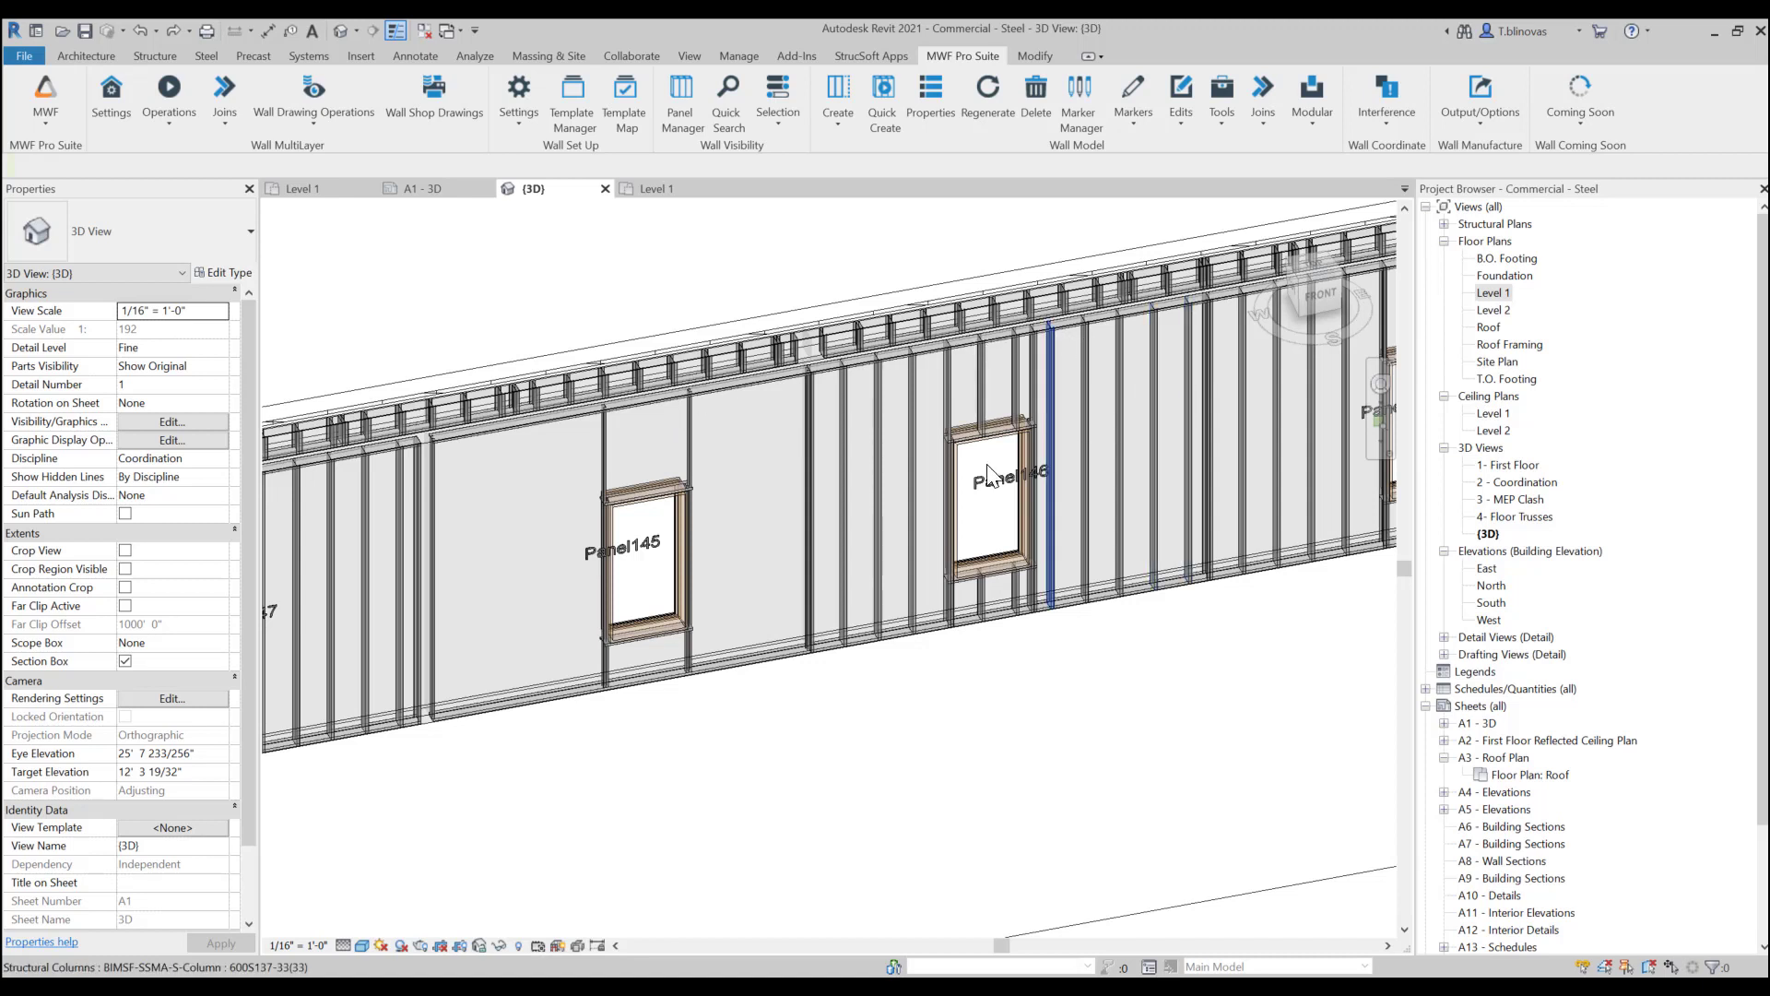
# - Select one stud in Panel146 and one in Panel148 and open the MWF wall properties for both panels
pyautogui.scroll(-1, 1021, 429)
pyautogui.moveTo(1021, 428); pyautogui.dragTo(698, 513, button='middle')
pyautogui.scroll(-1, 710, 512)
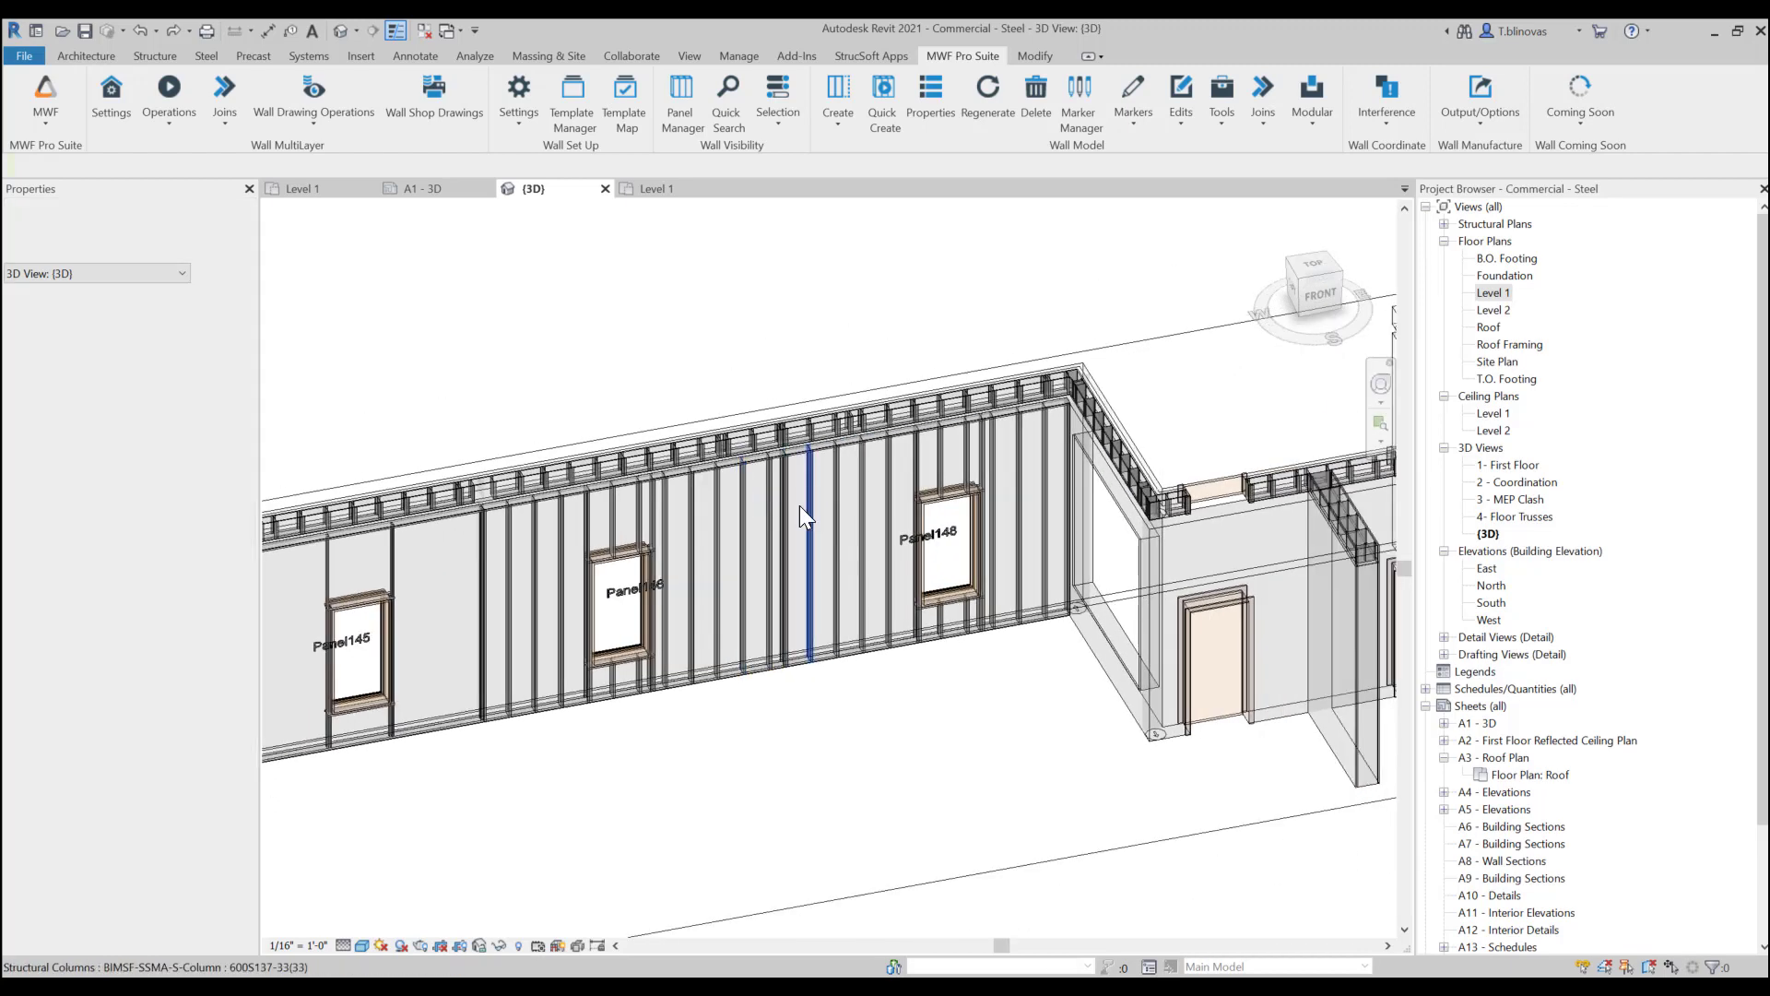
pyautogui.scroll(3, 748, 532)
pyautogui.click(743, 531)
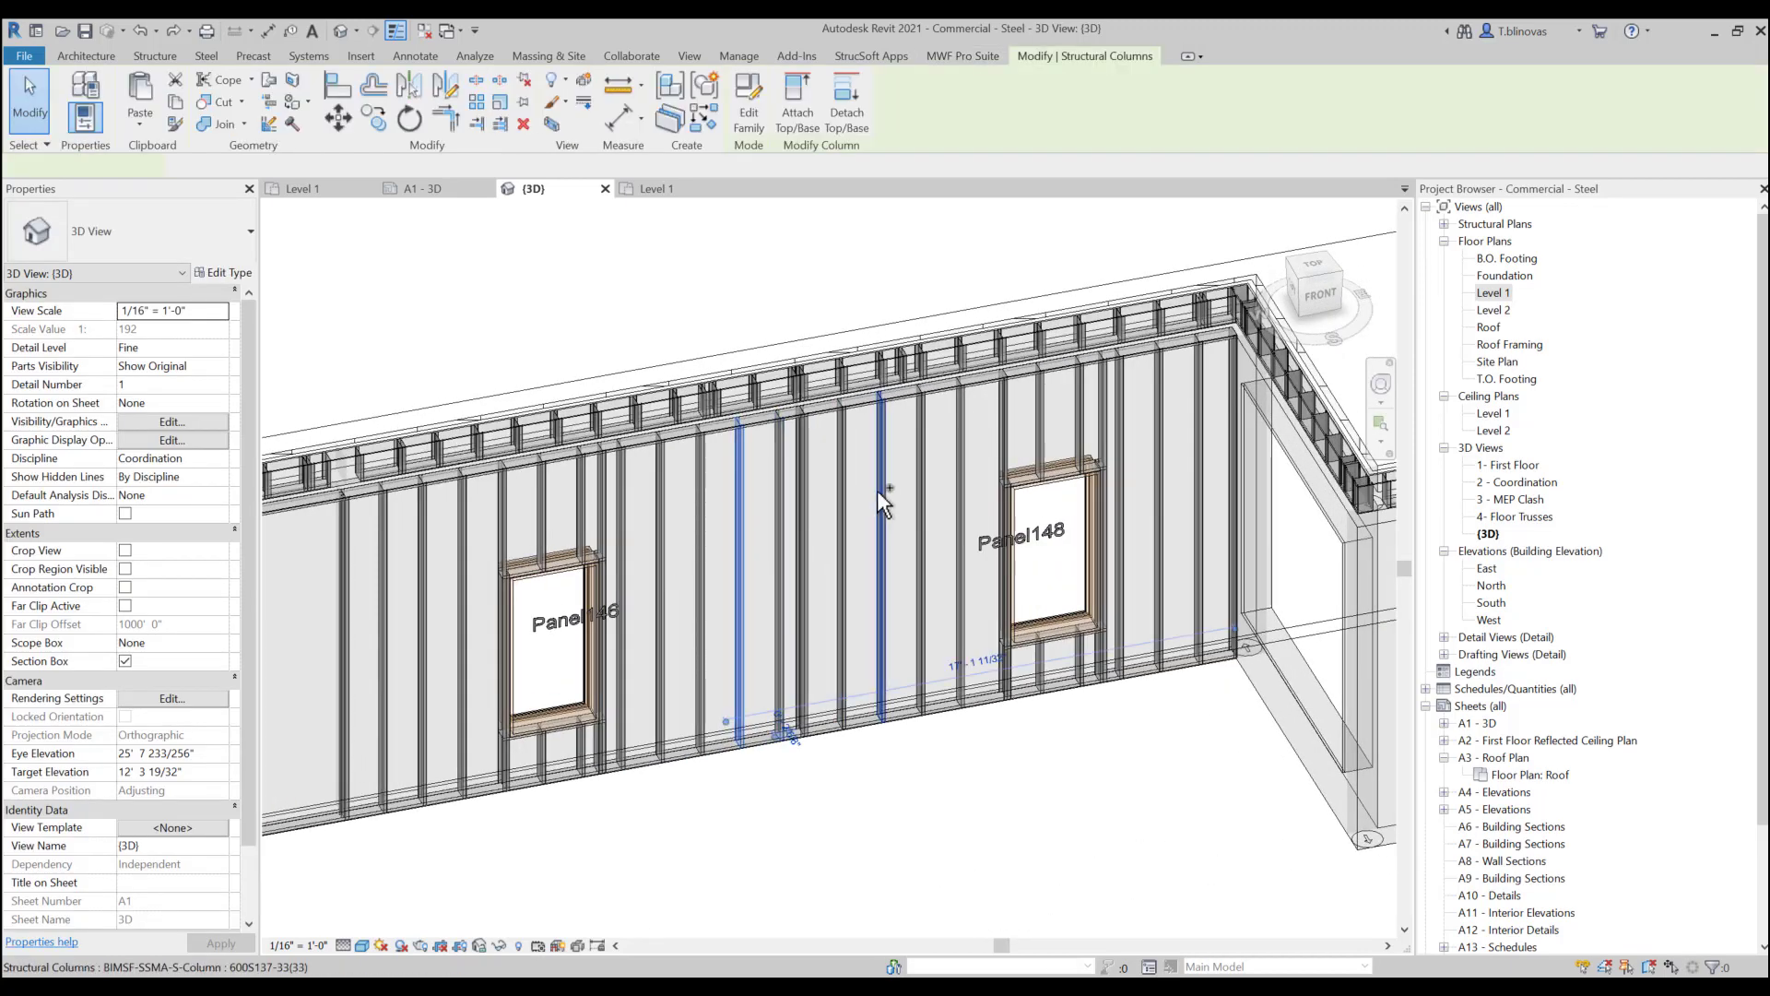
pyautogui.keyDown('ctrl'); pyautogui.click(892, 453); pyautogui.keyUp('ctrl')
pyautogui.click(983, 57)
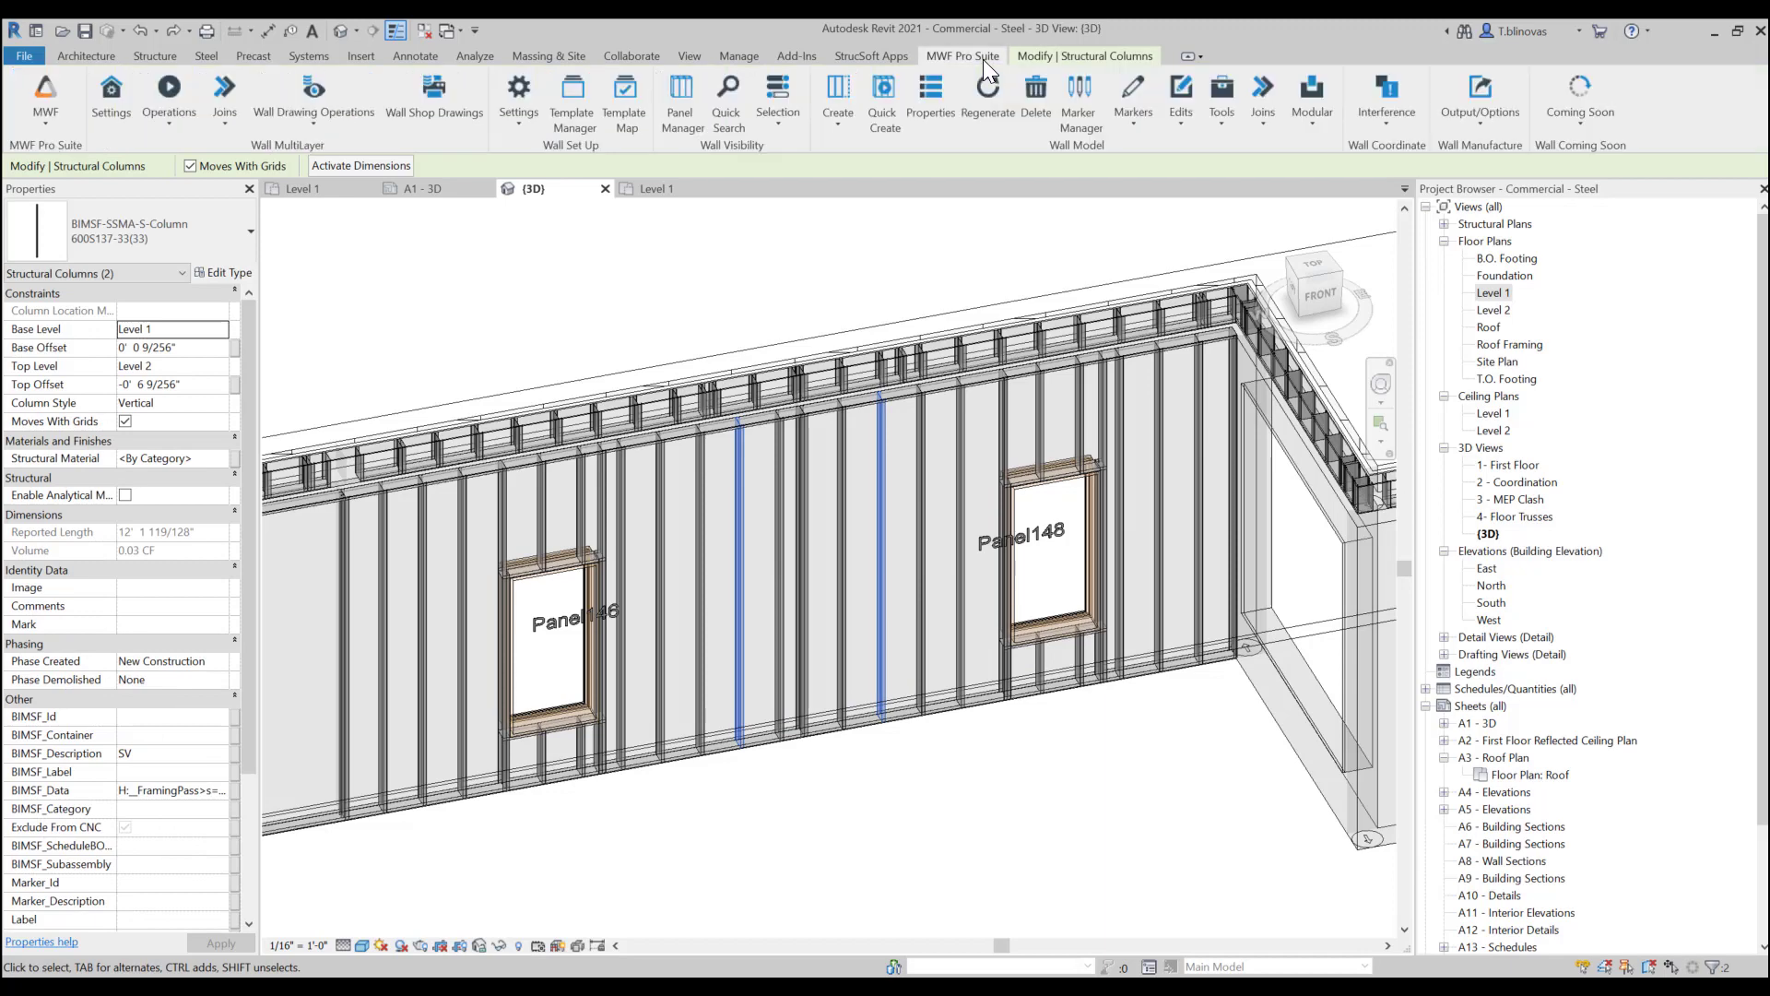
pyautogui.click(933, 105)
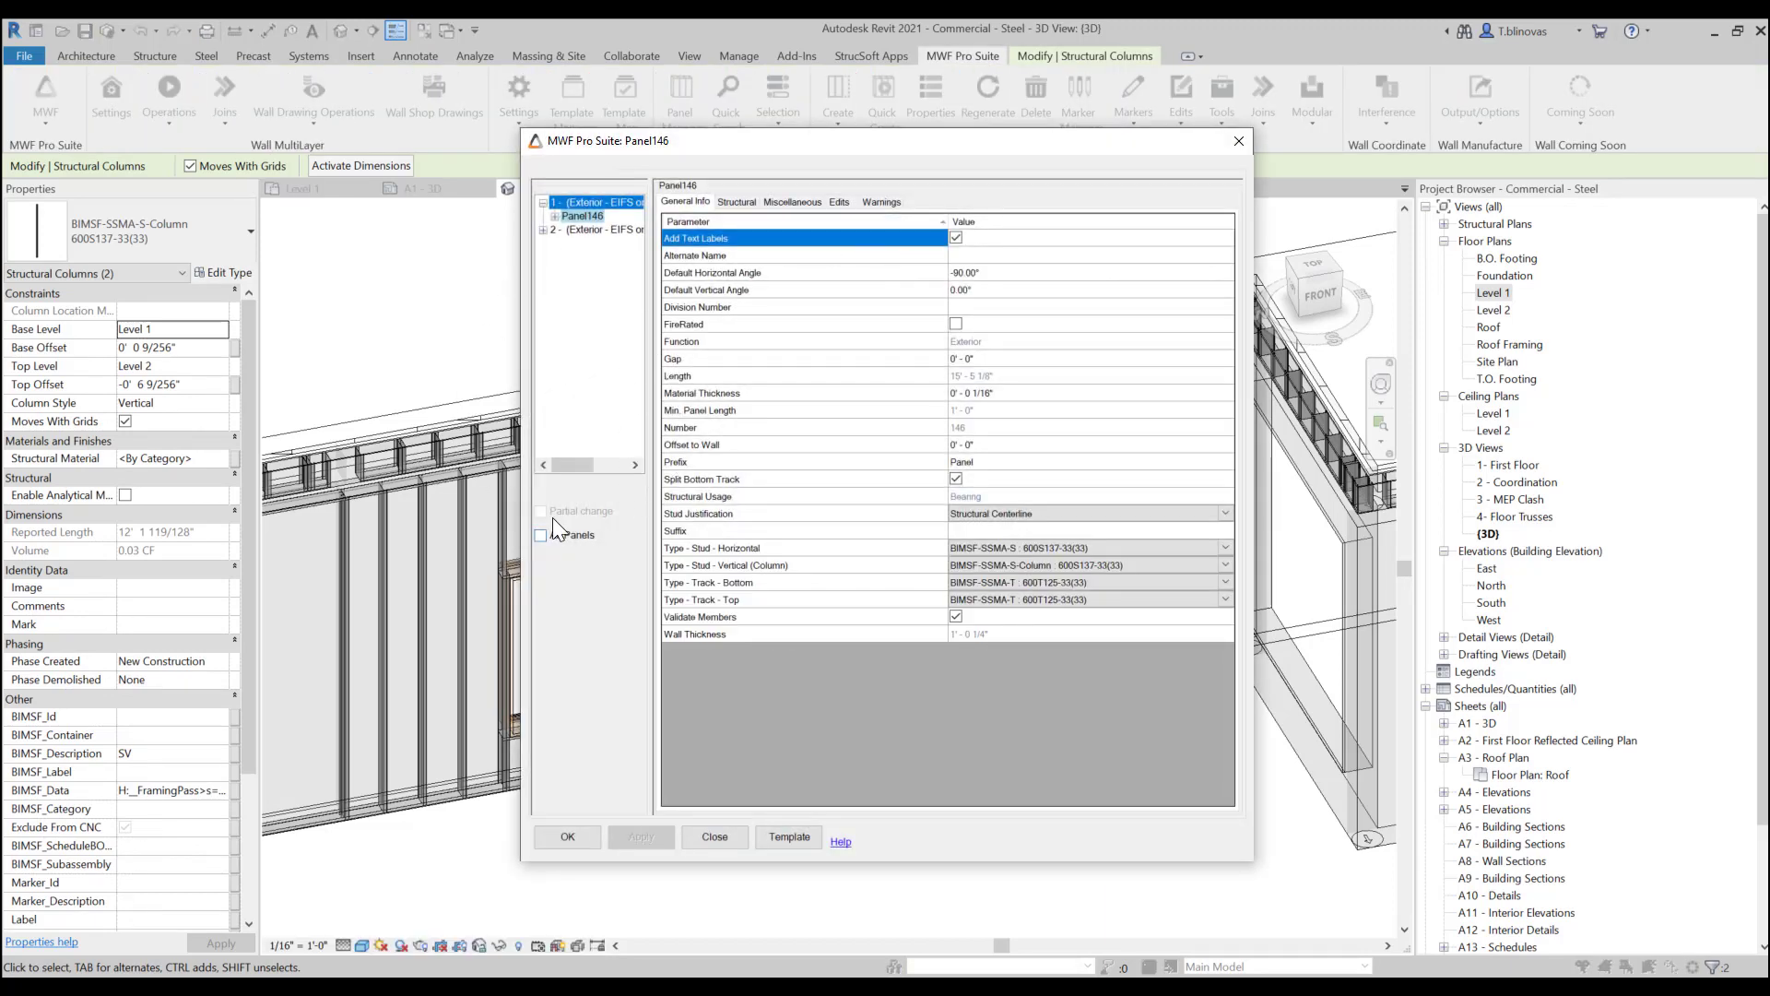
# - Set the panel type function to FramingPasses for all selected panels and apply the change
pyautogui.click(541, 535)
pyautogui.click(784, 202)
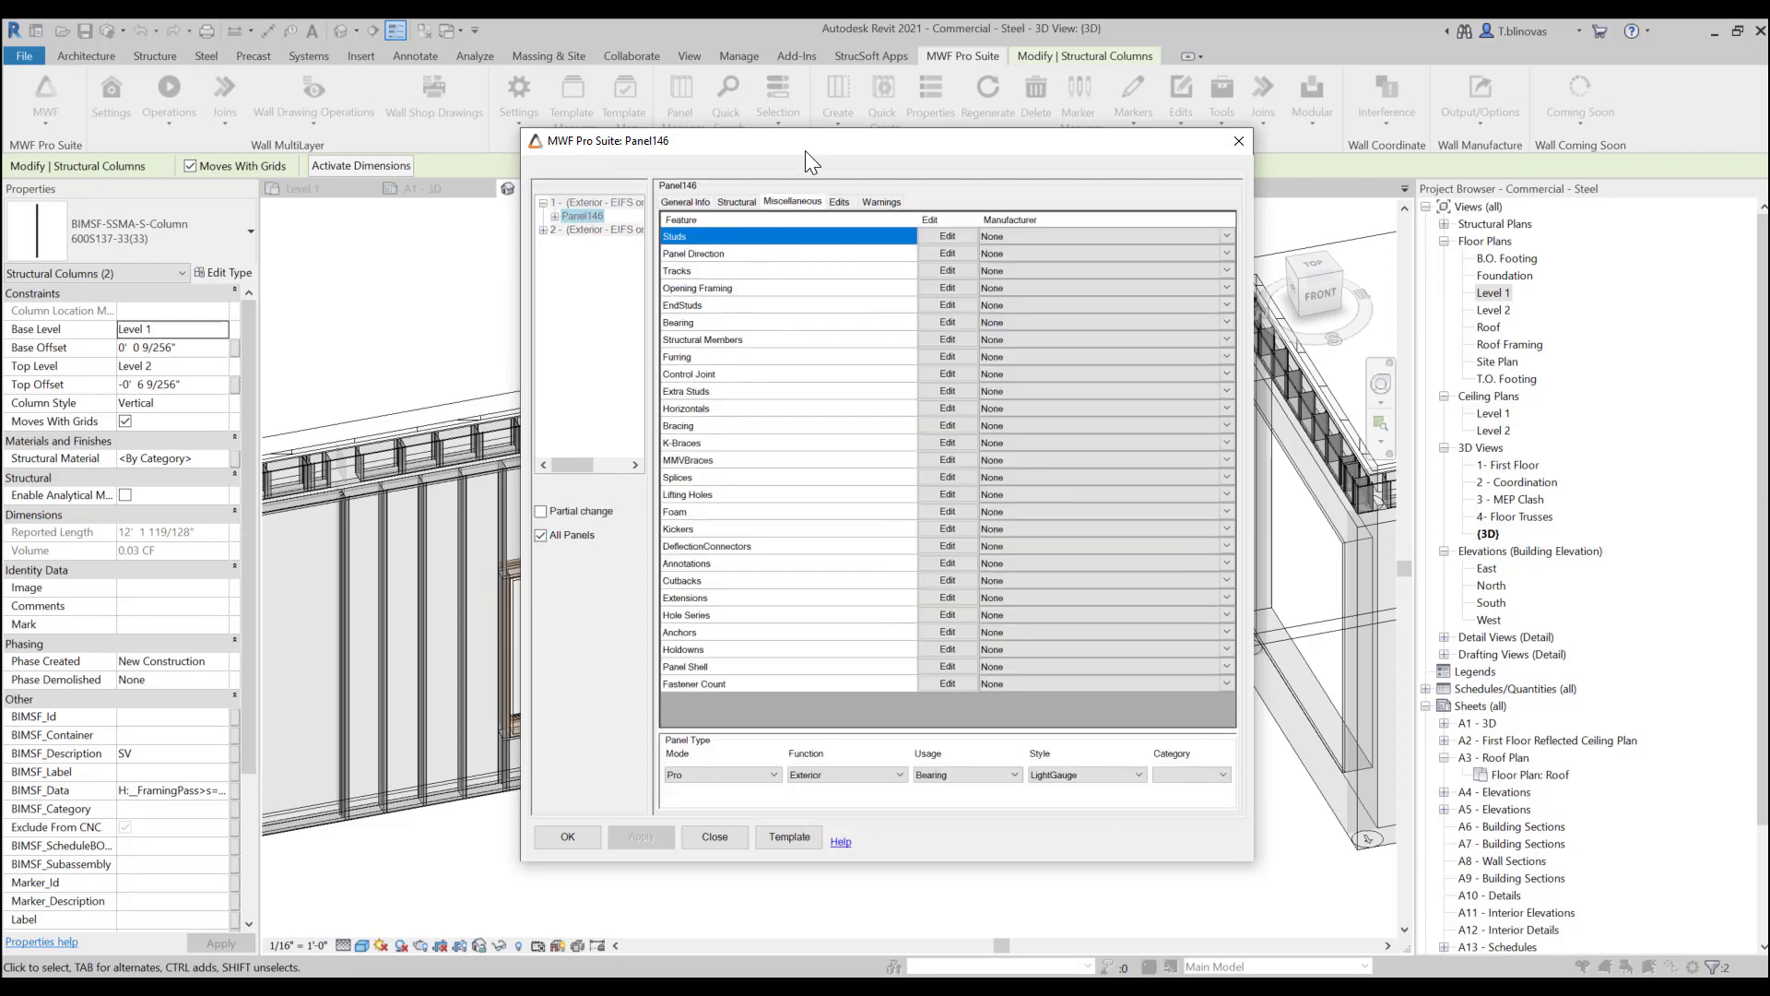
pyautogui.moveTo(805, 151); pyautogui.dragTo(739, 127)
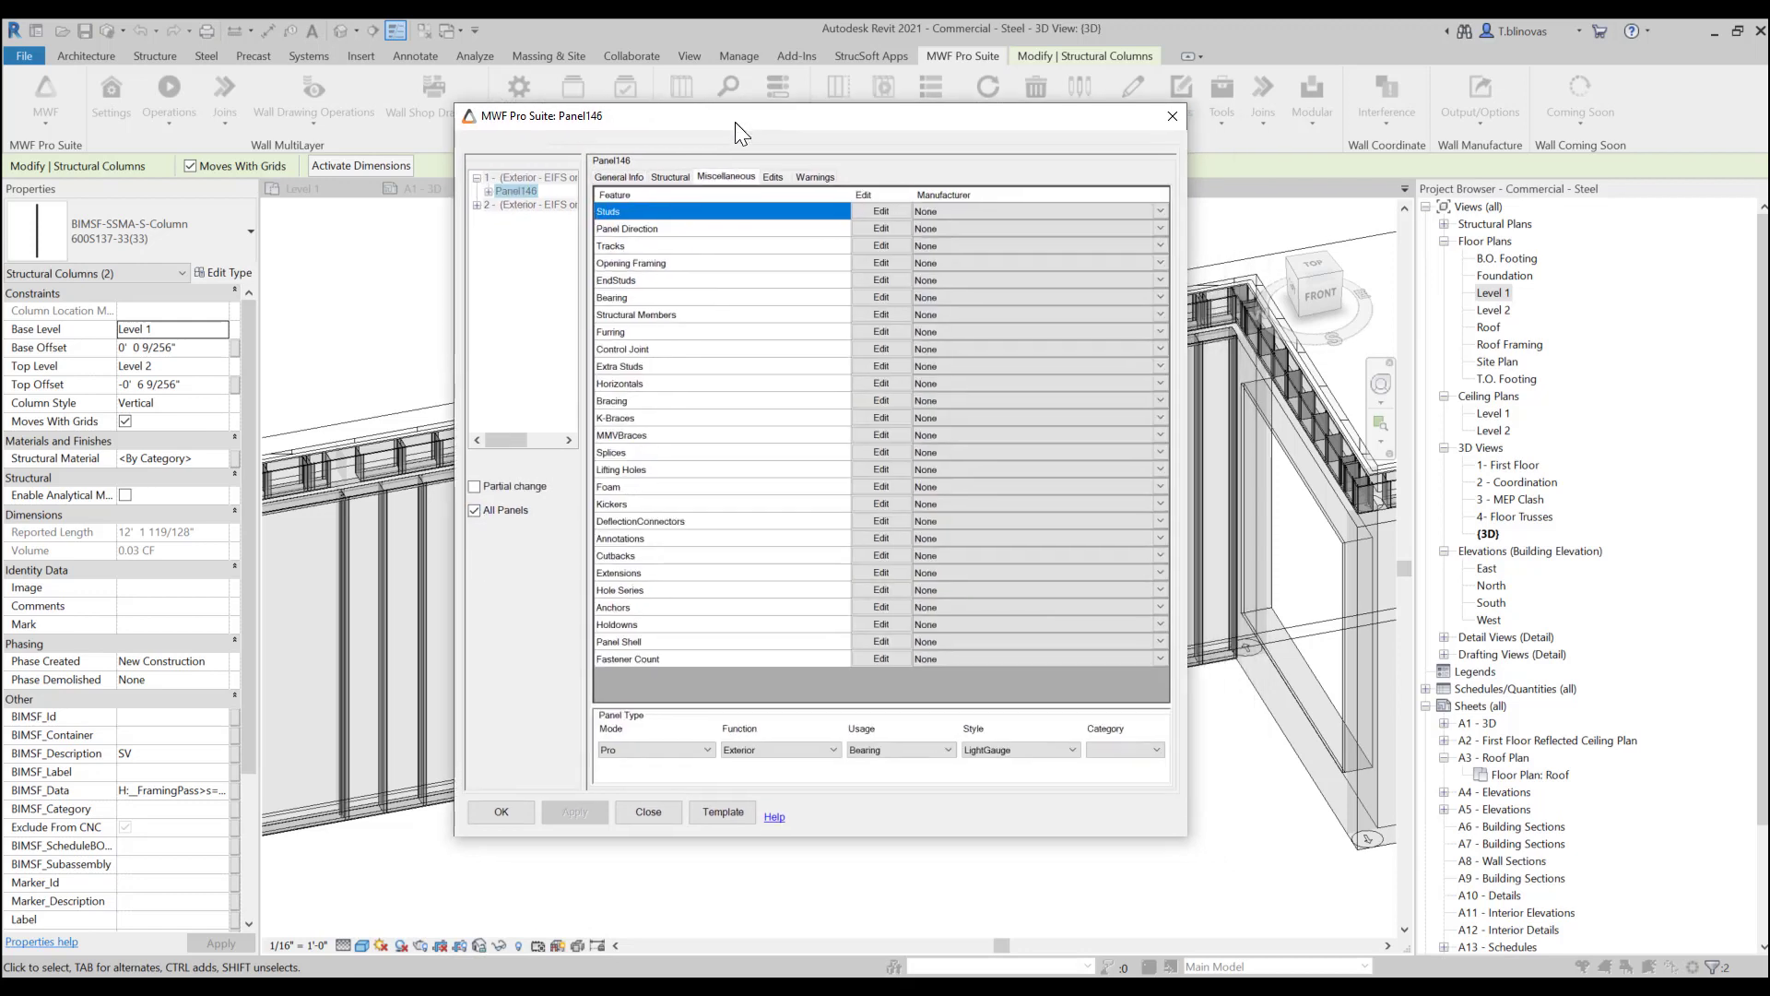
pyautogui.click(834, 750)
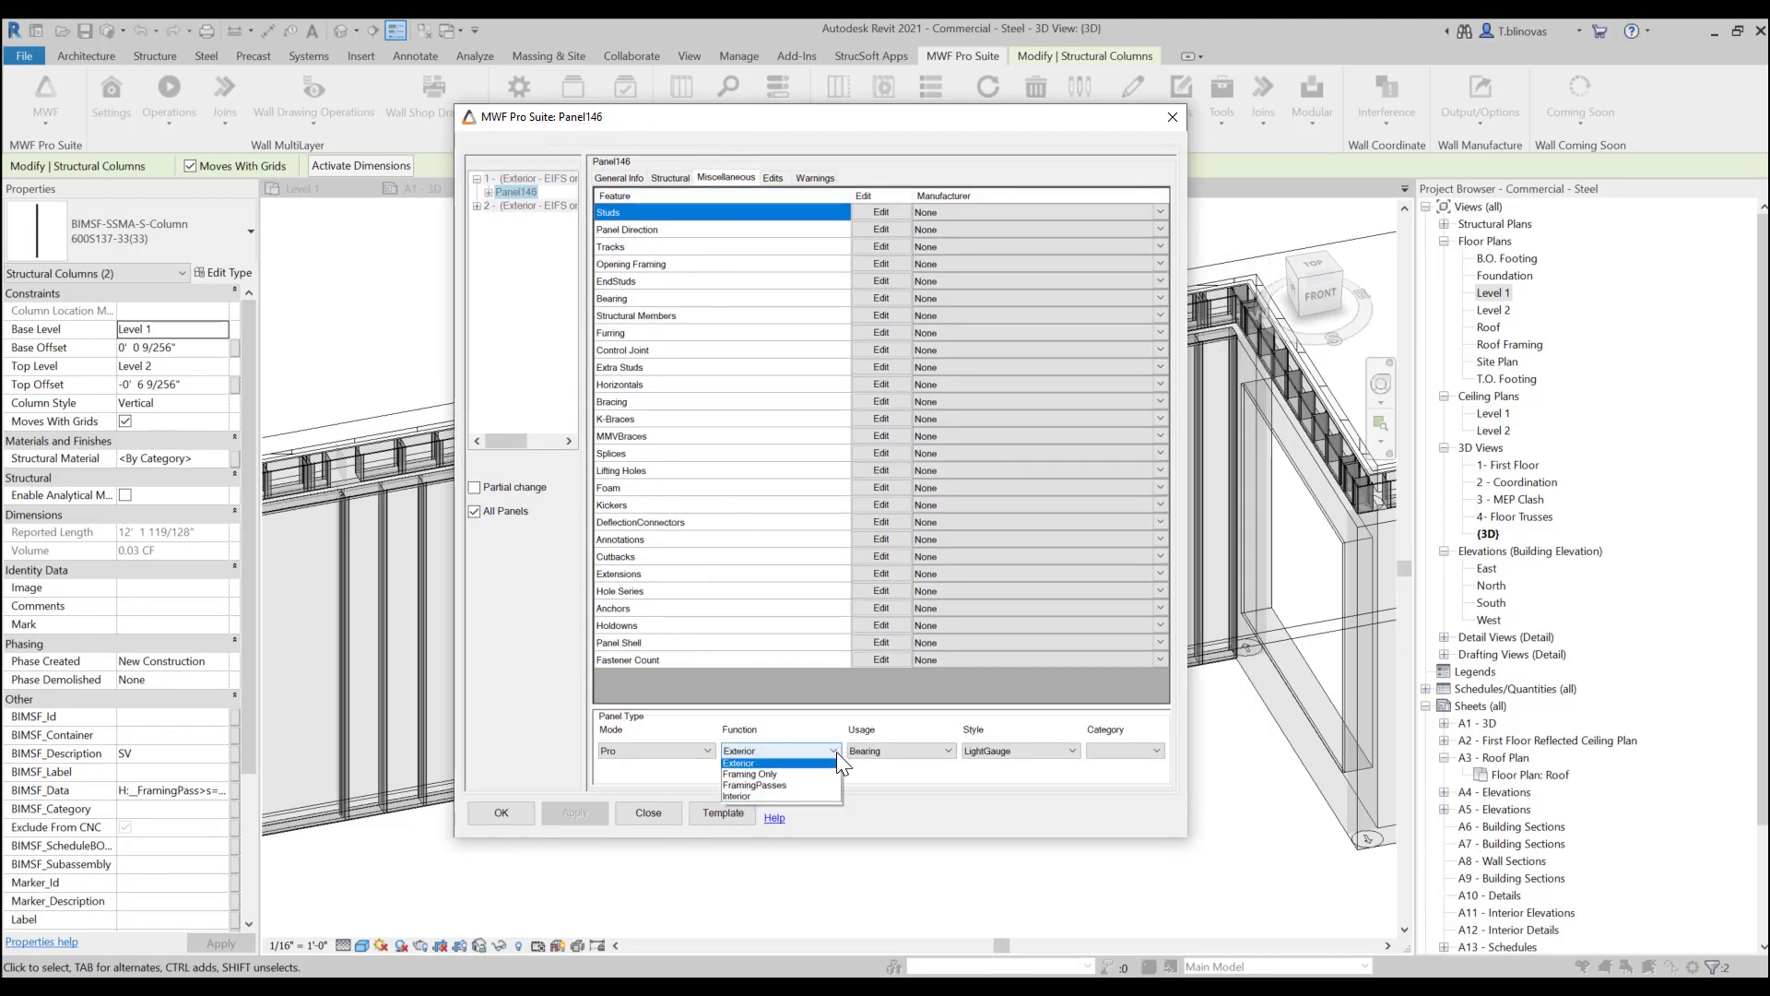
pyautogui.click(782, 787)
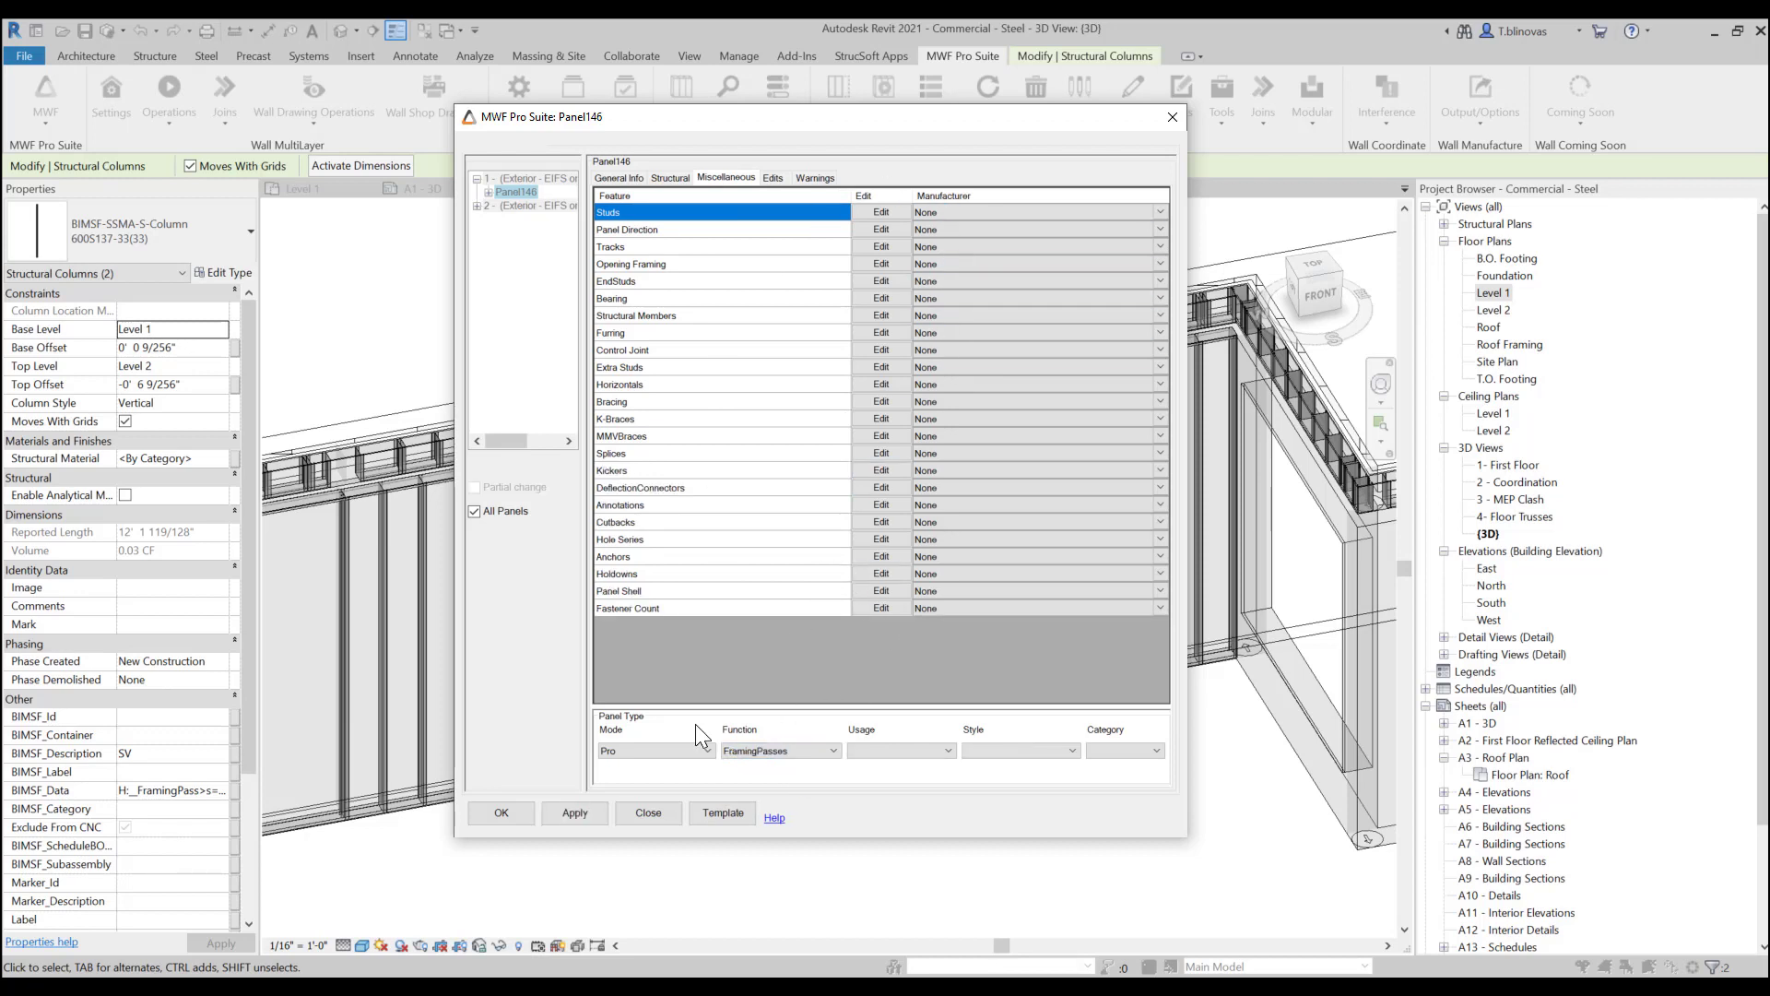
pyautogui.click(574, 815)
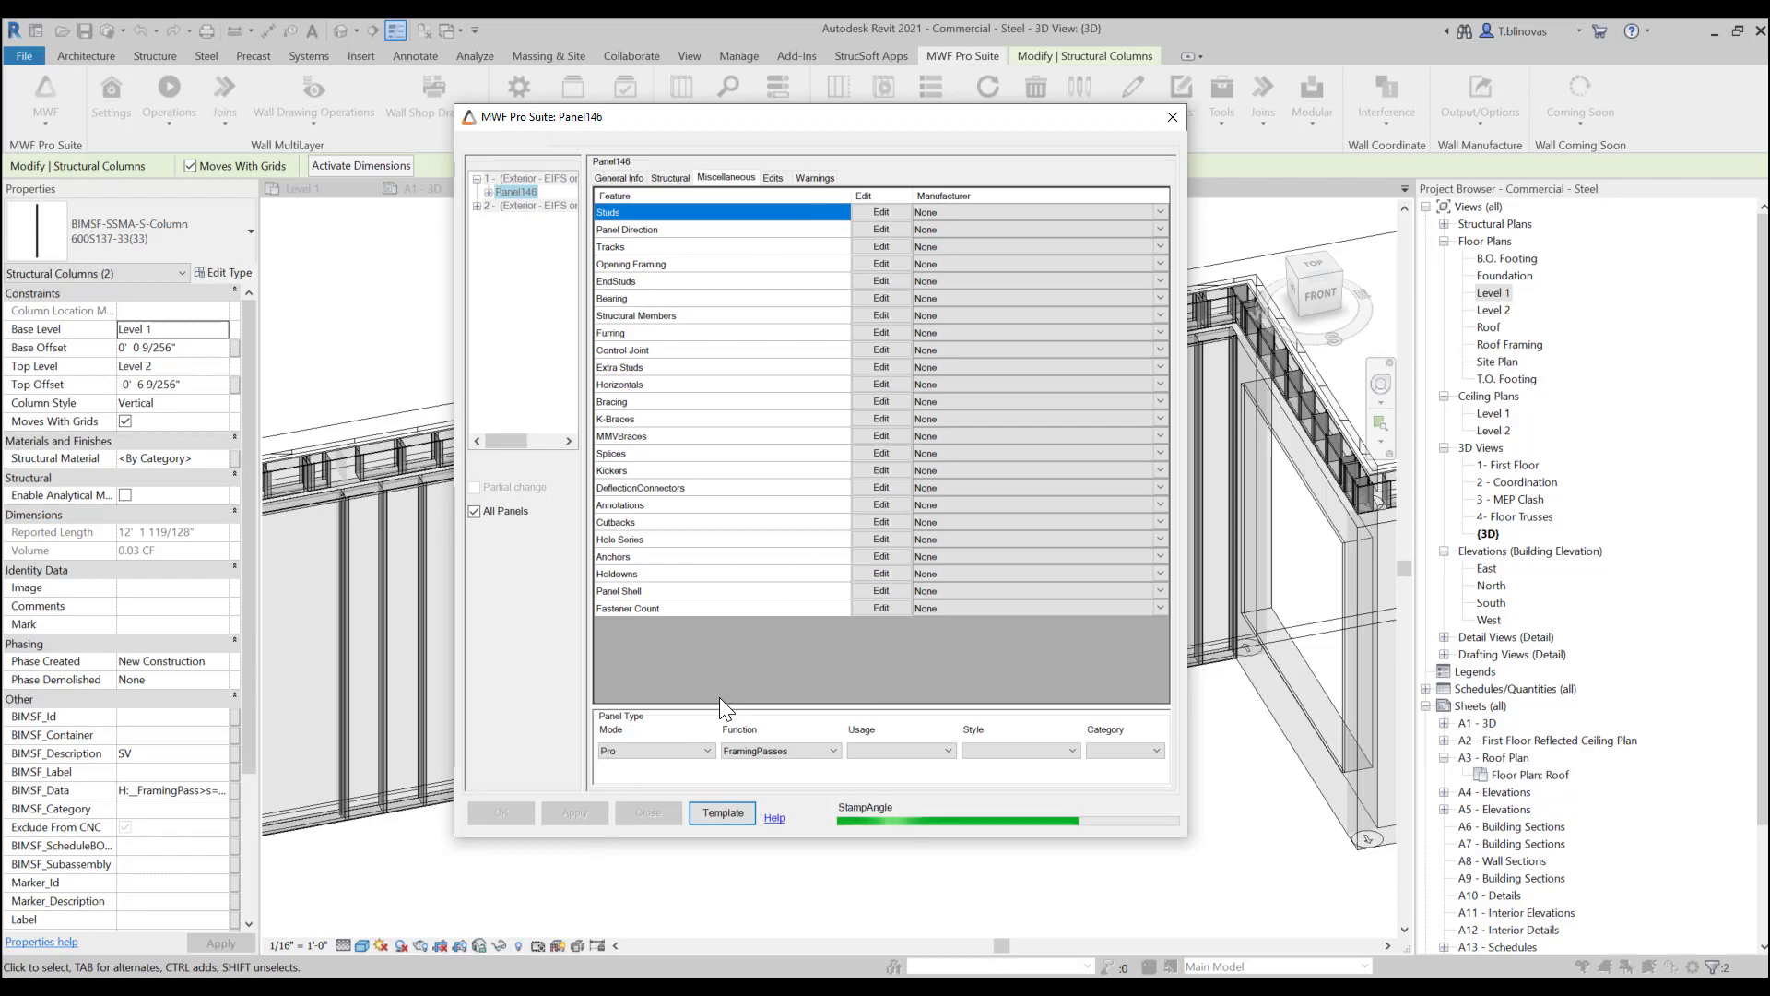
# - Review the Template Manager's options for saving Panel146's settings as a template, and close the panel properties
pyautogui.click(723, 813)
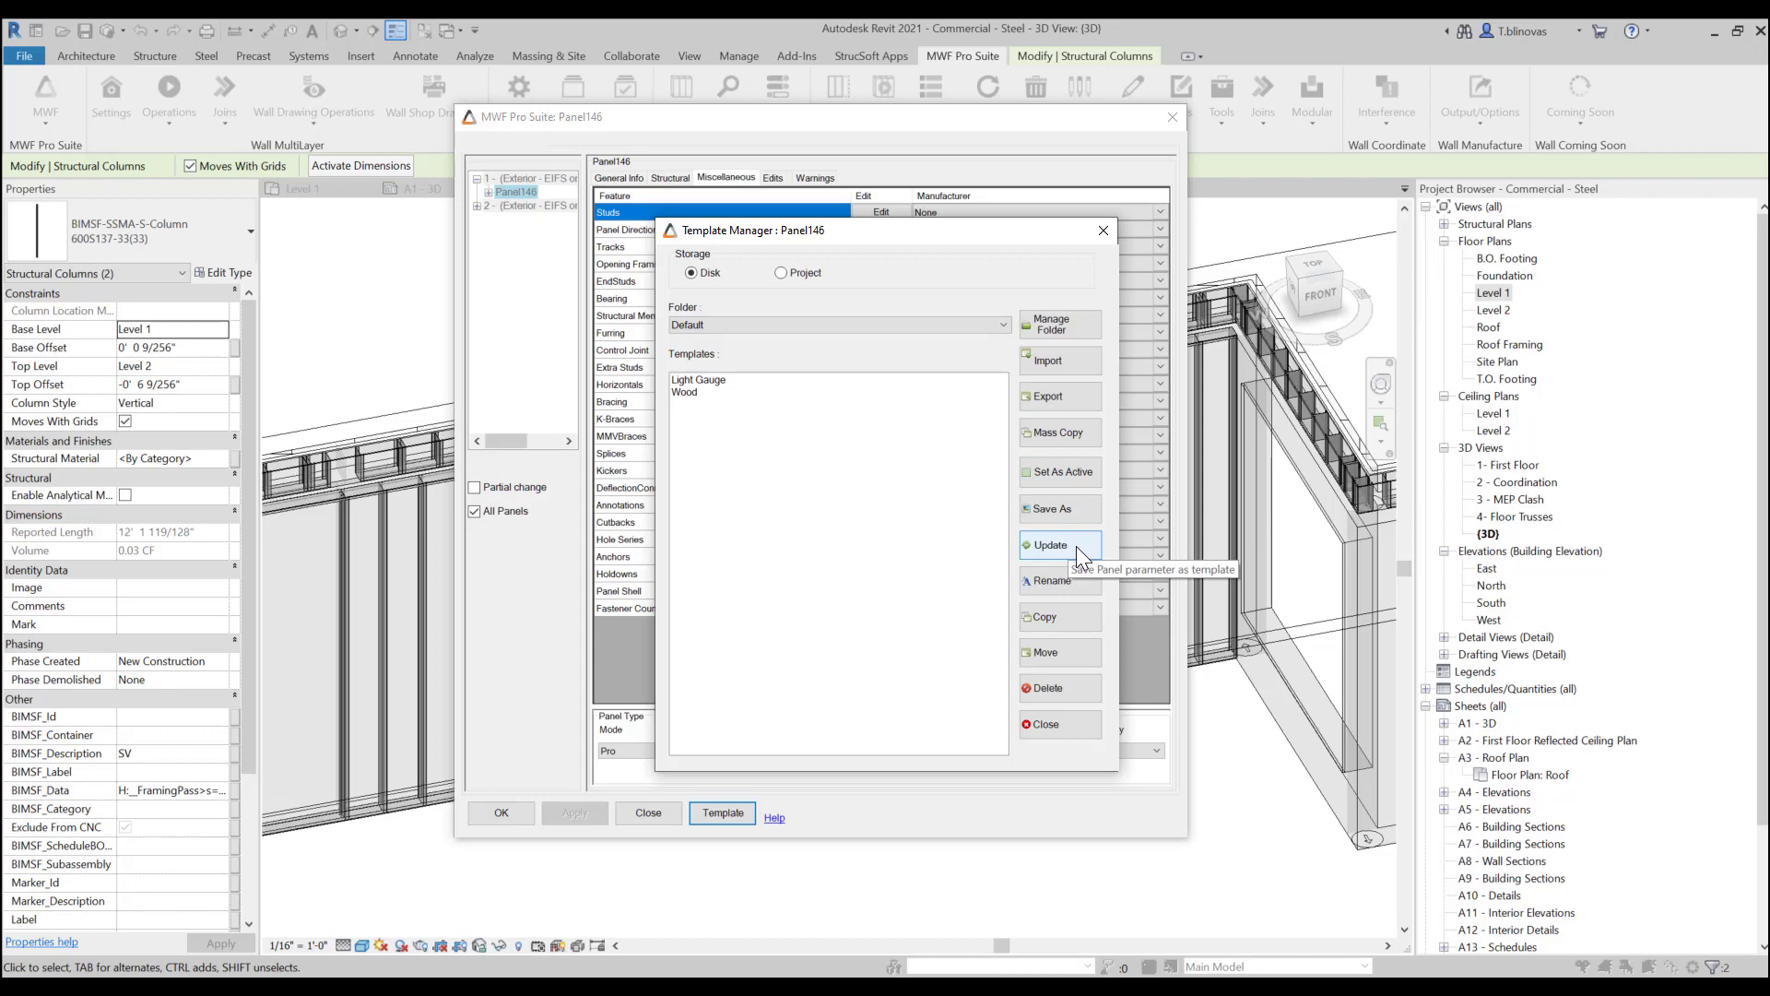
pyautogui.click(1111, 229)
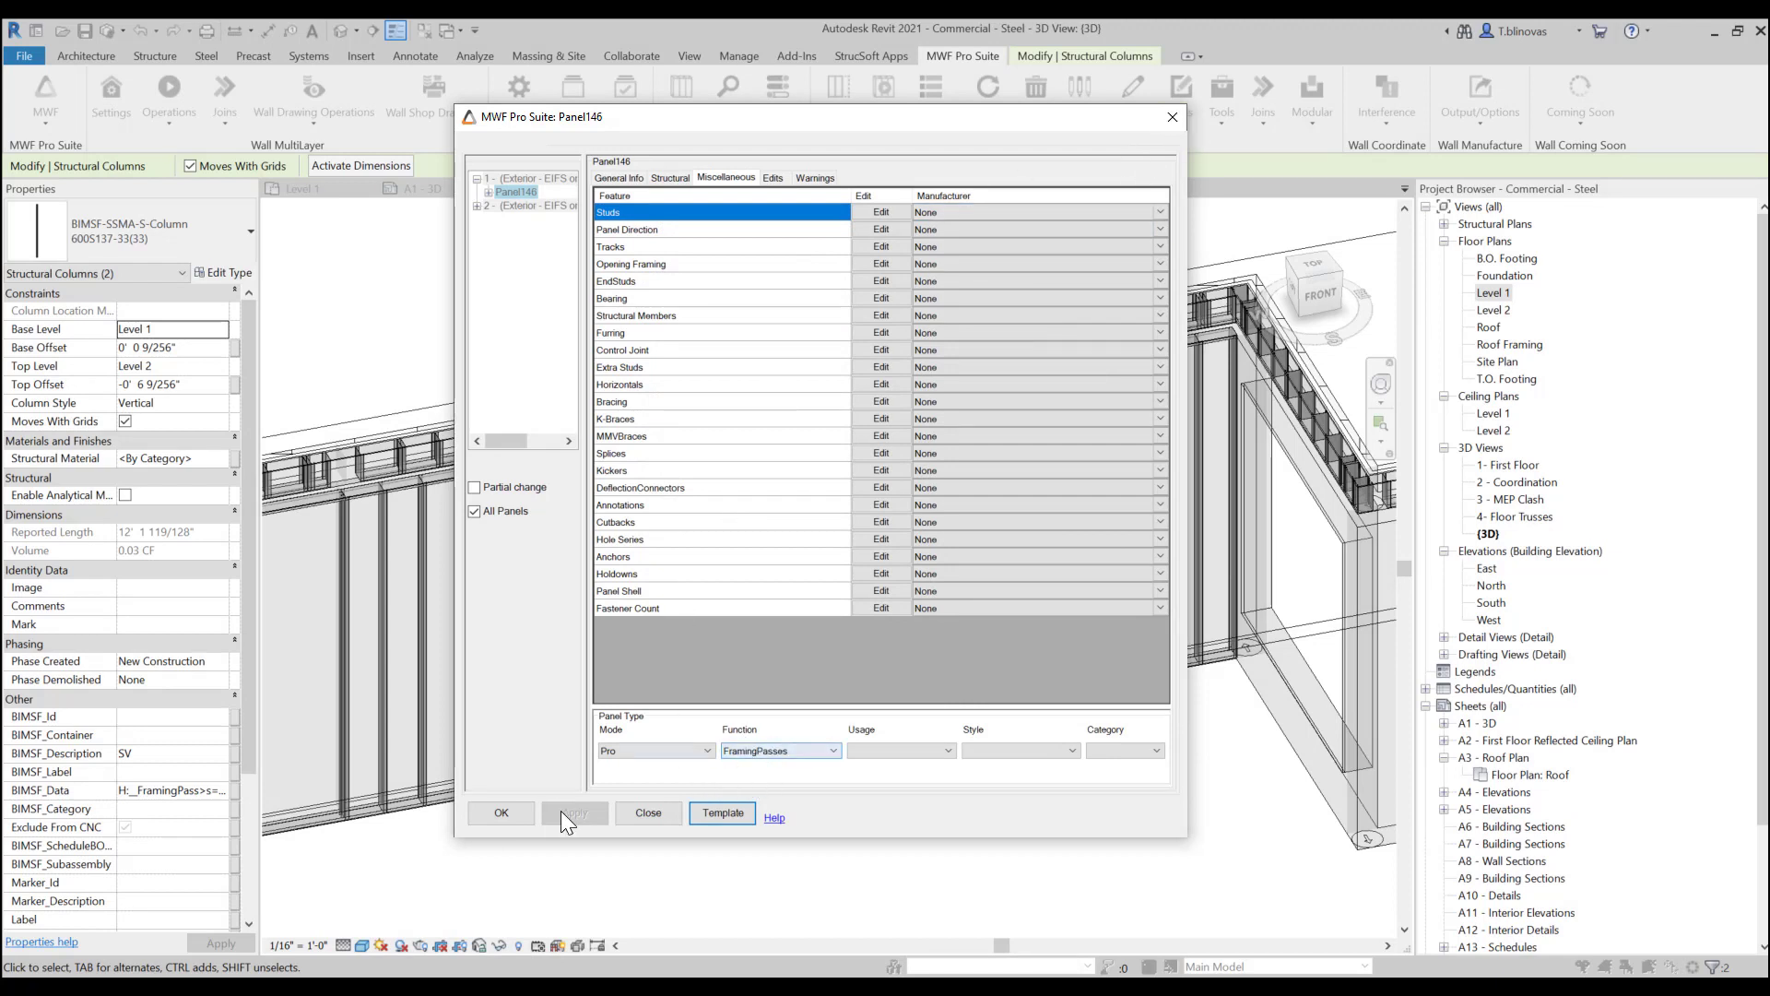
pyautogui.click(502, 814)
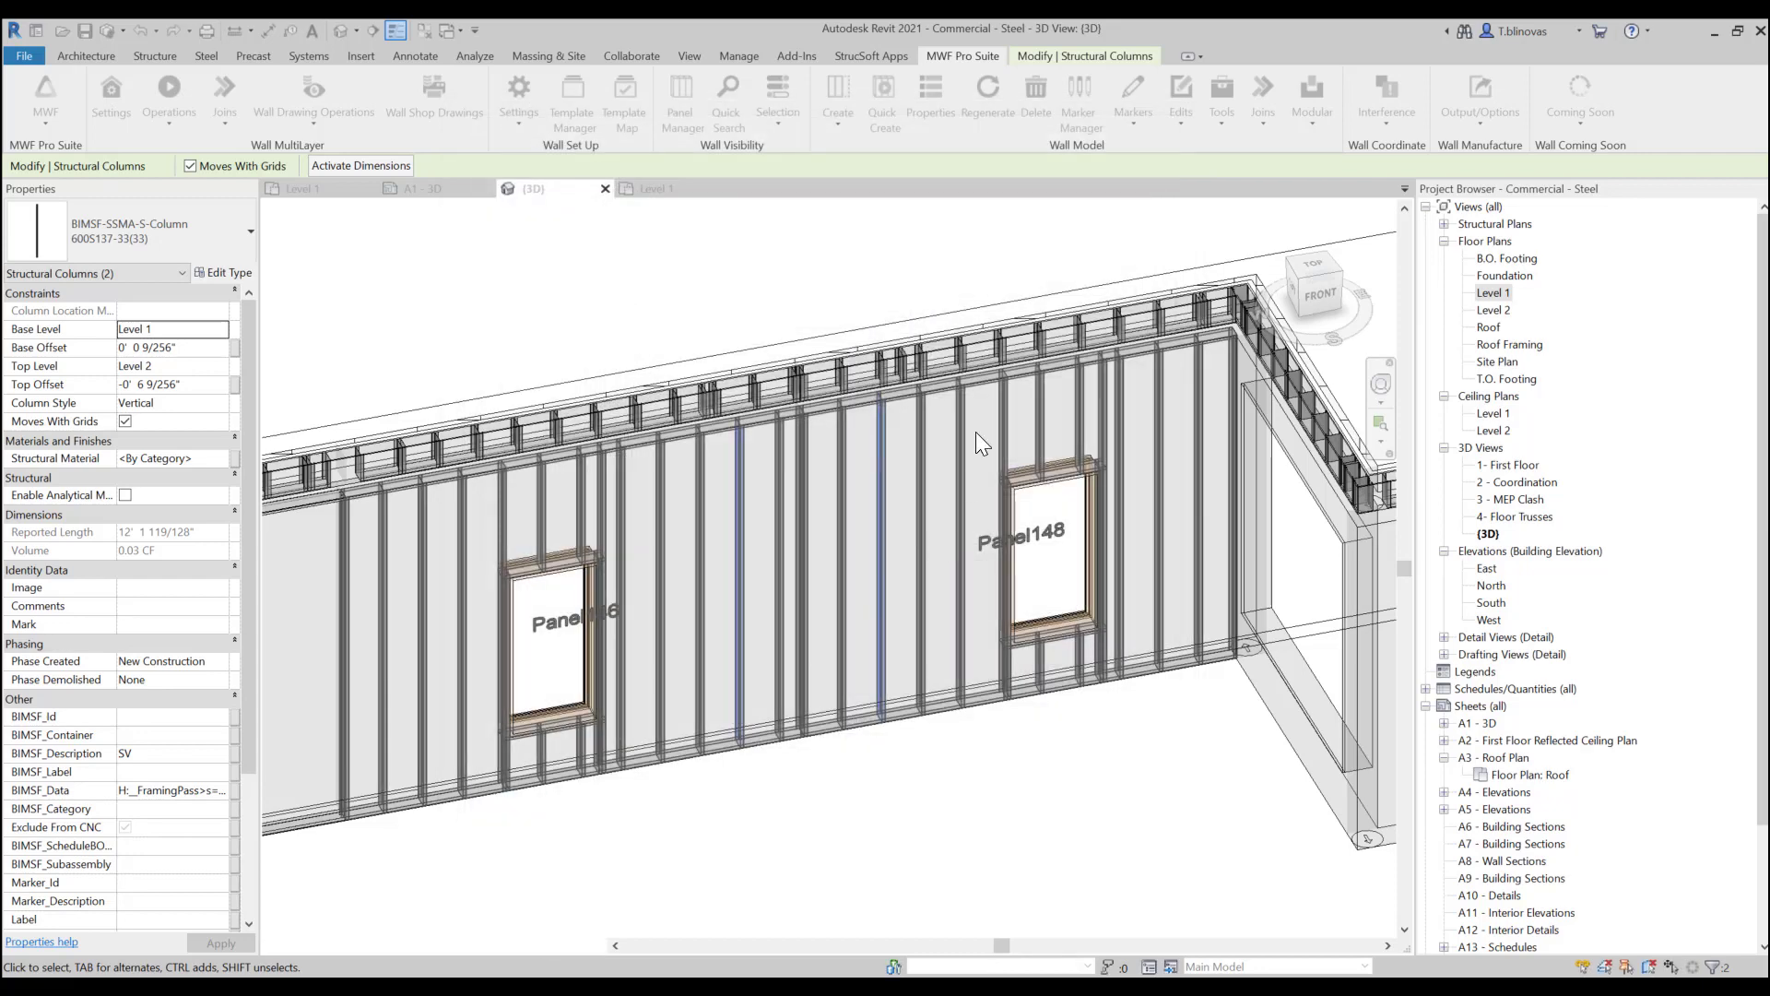
# - Delete the infill studs of Panel146 and Panel148 together with Framing Passes applied to all panels, and inspect the wall
pyautogui.click(883, 518)
pyautogui.keyDown('ctrl'); pyautogui.click(738, 557); pyautogui.keyUp('ctrl')
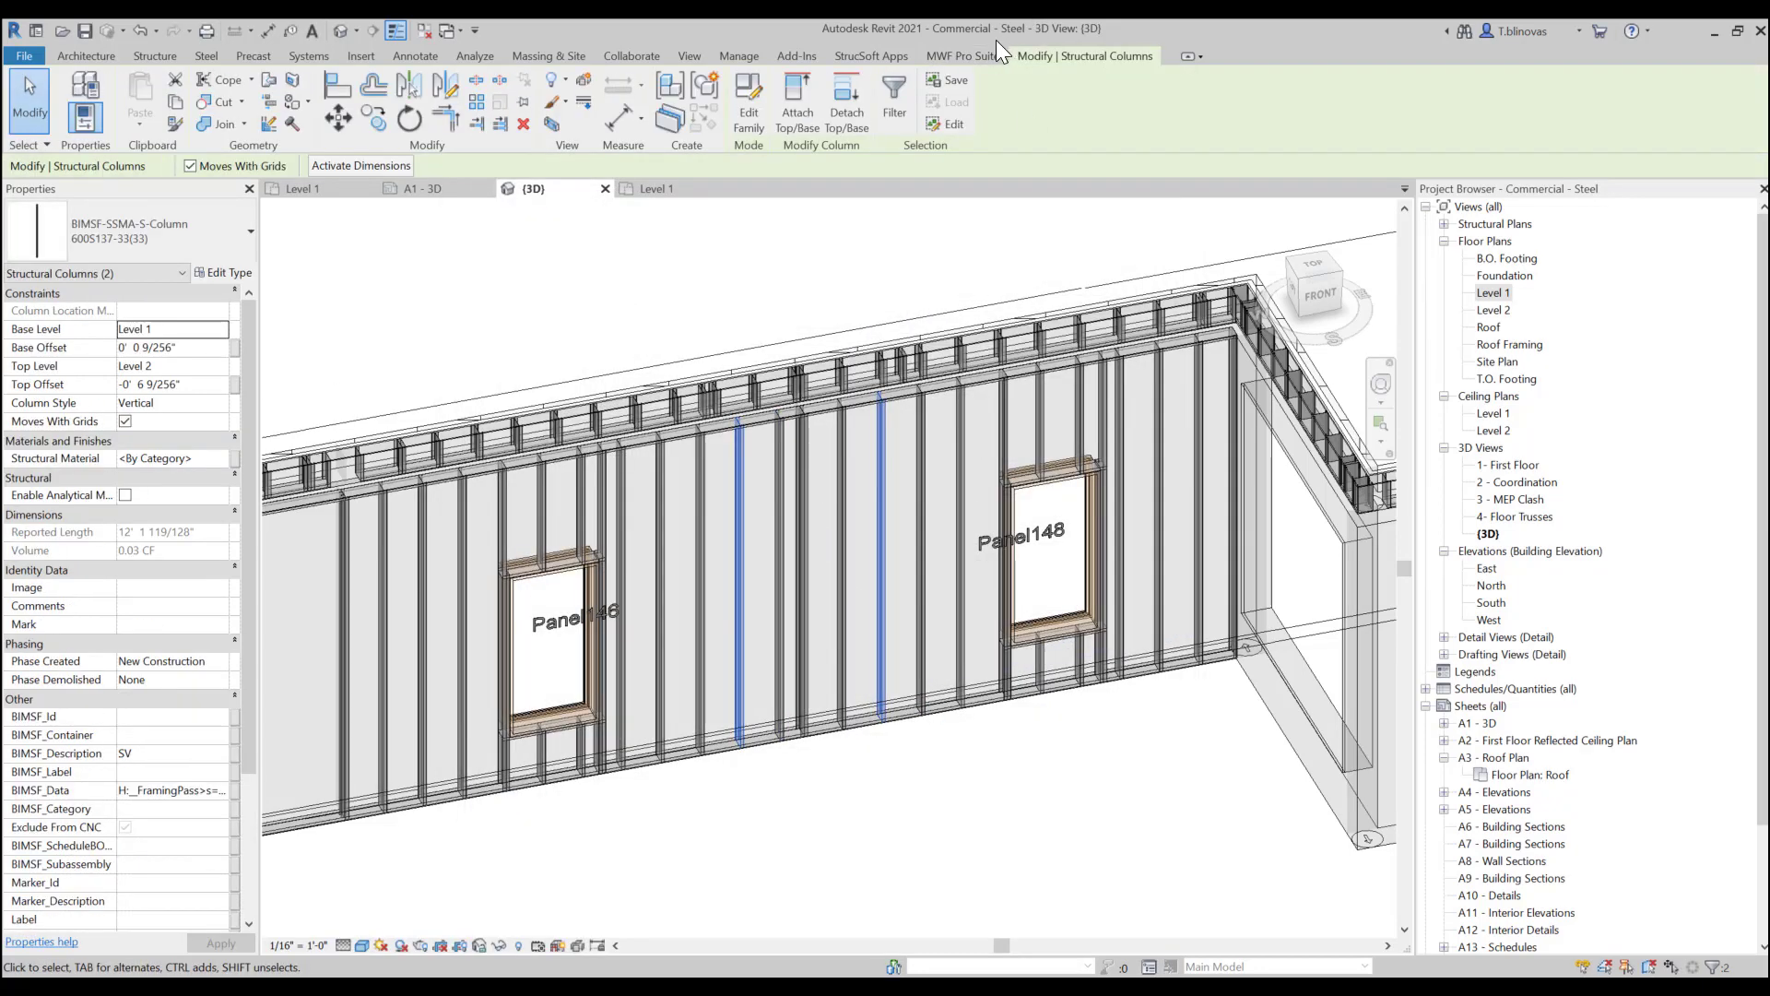
pyautogui.click(965, 57)
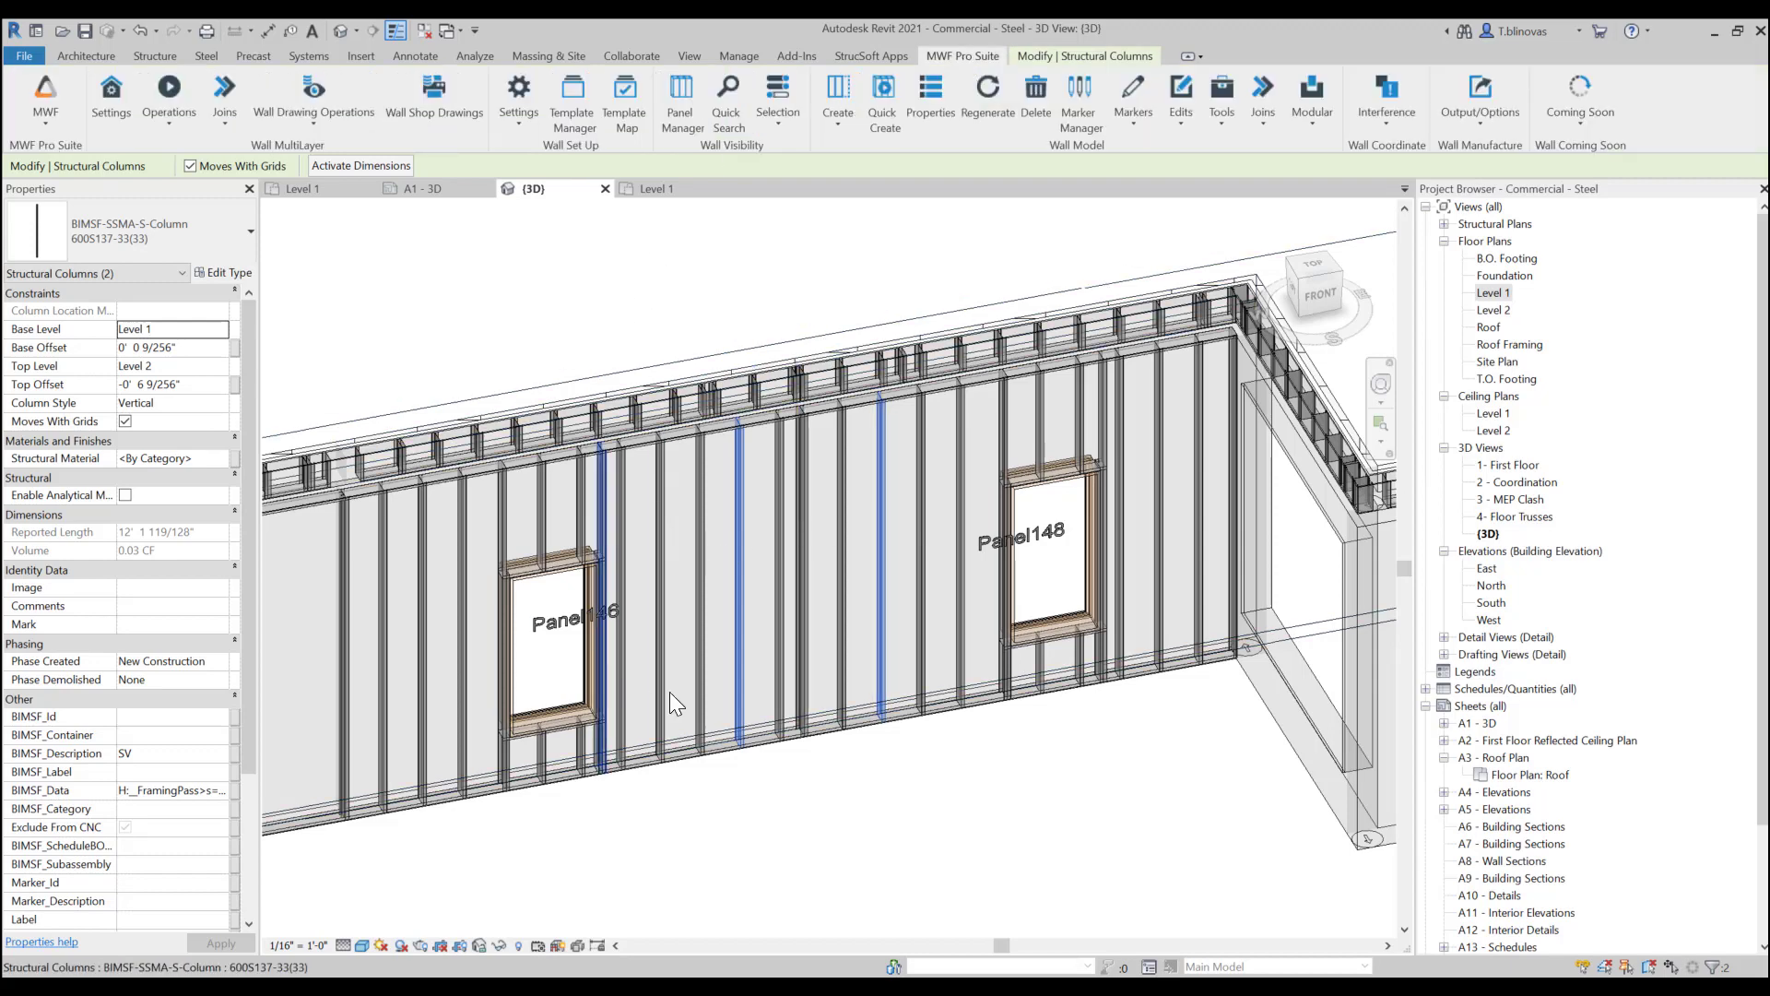
pyautogui.click(1221, 111)
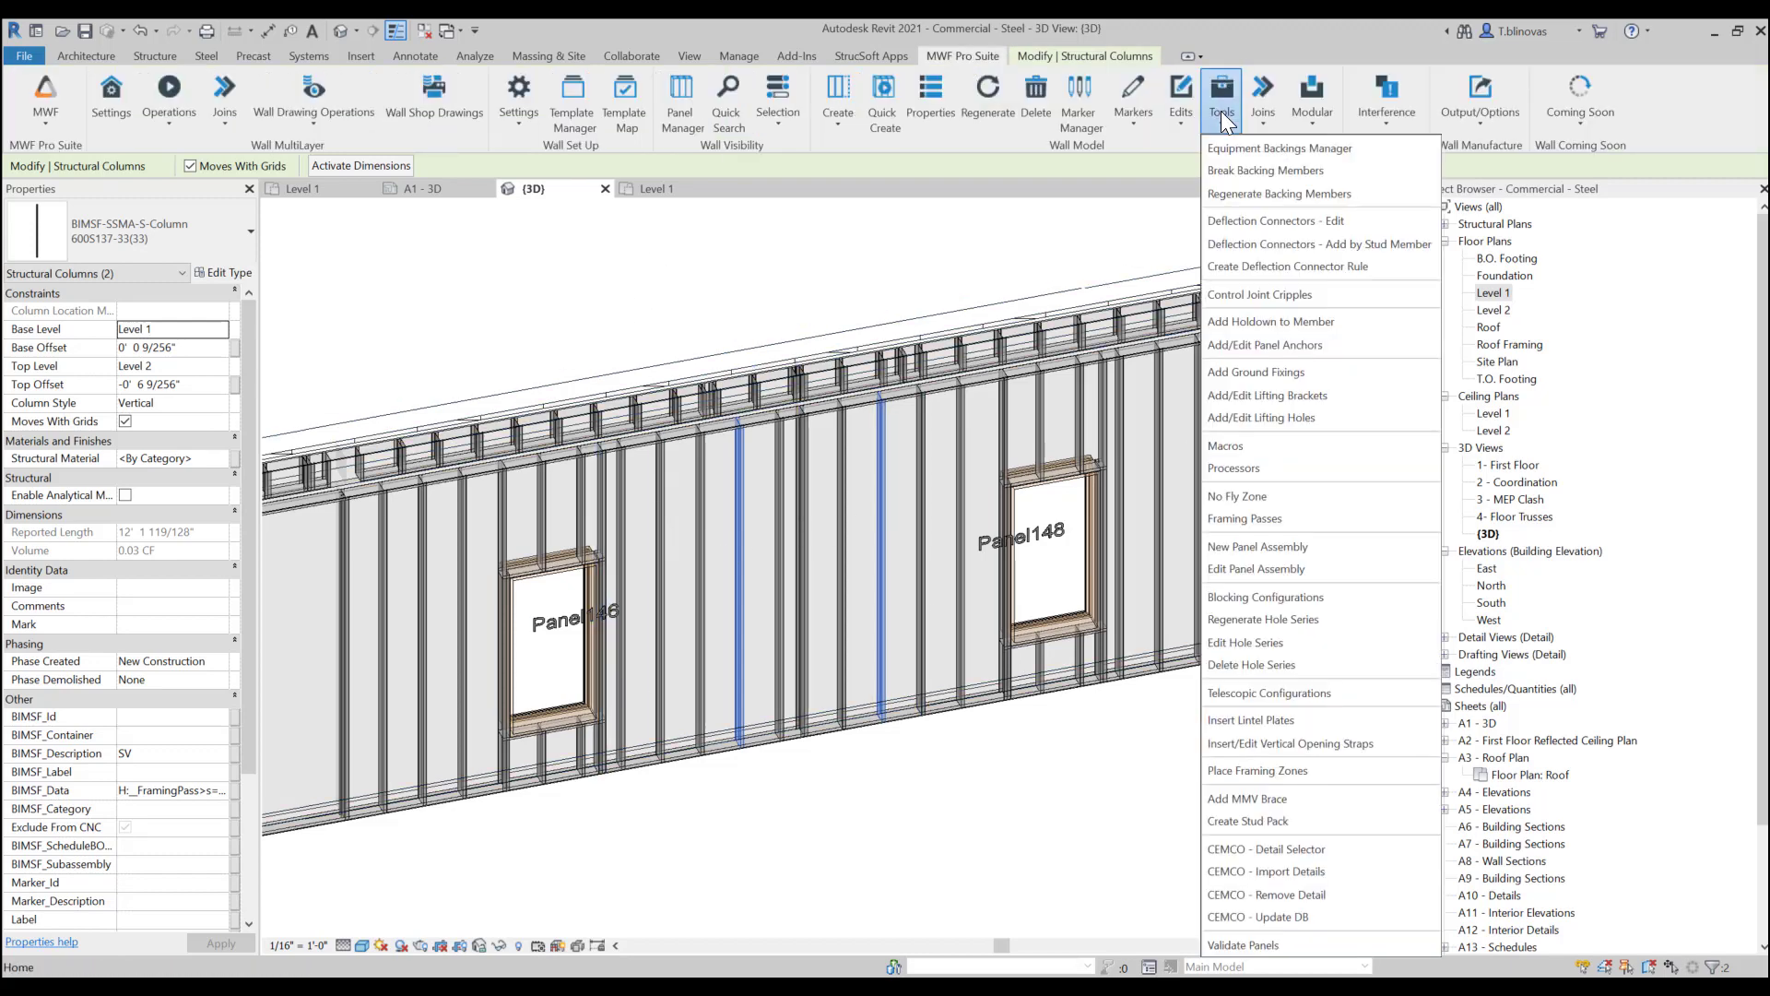
pyautogui.click(1292, 516)
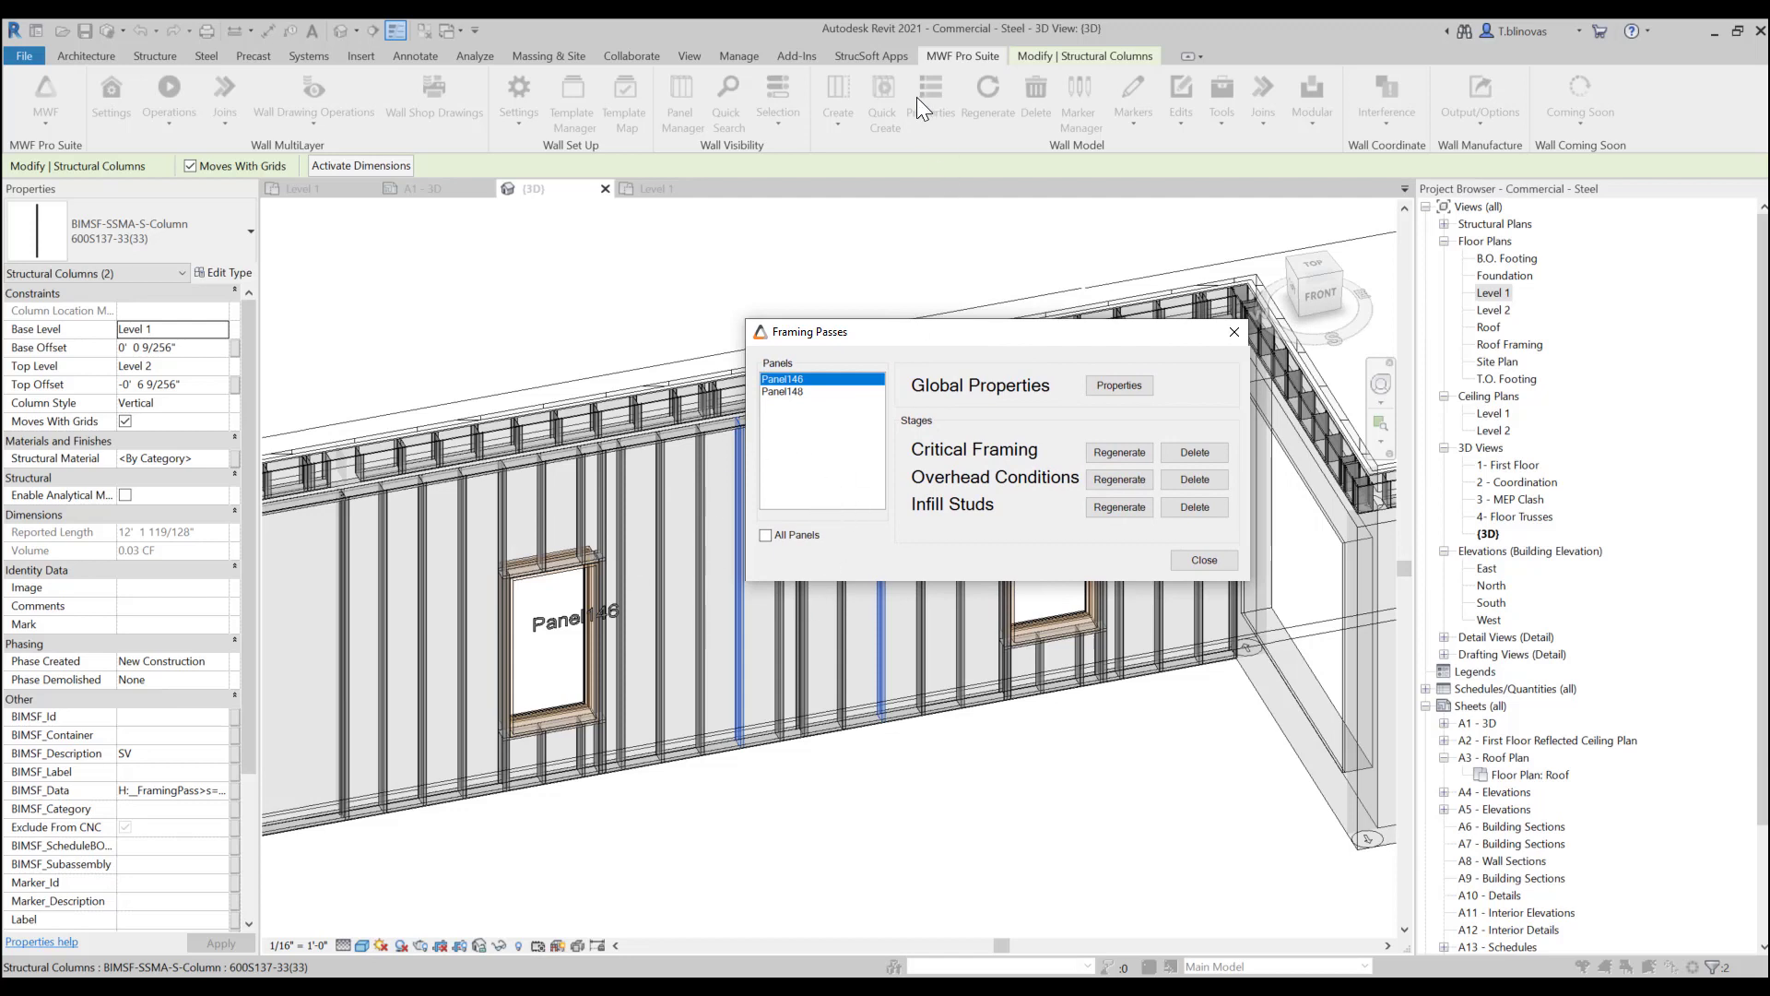
pyautogui.click(766, 535)
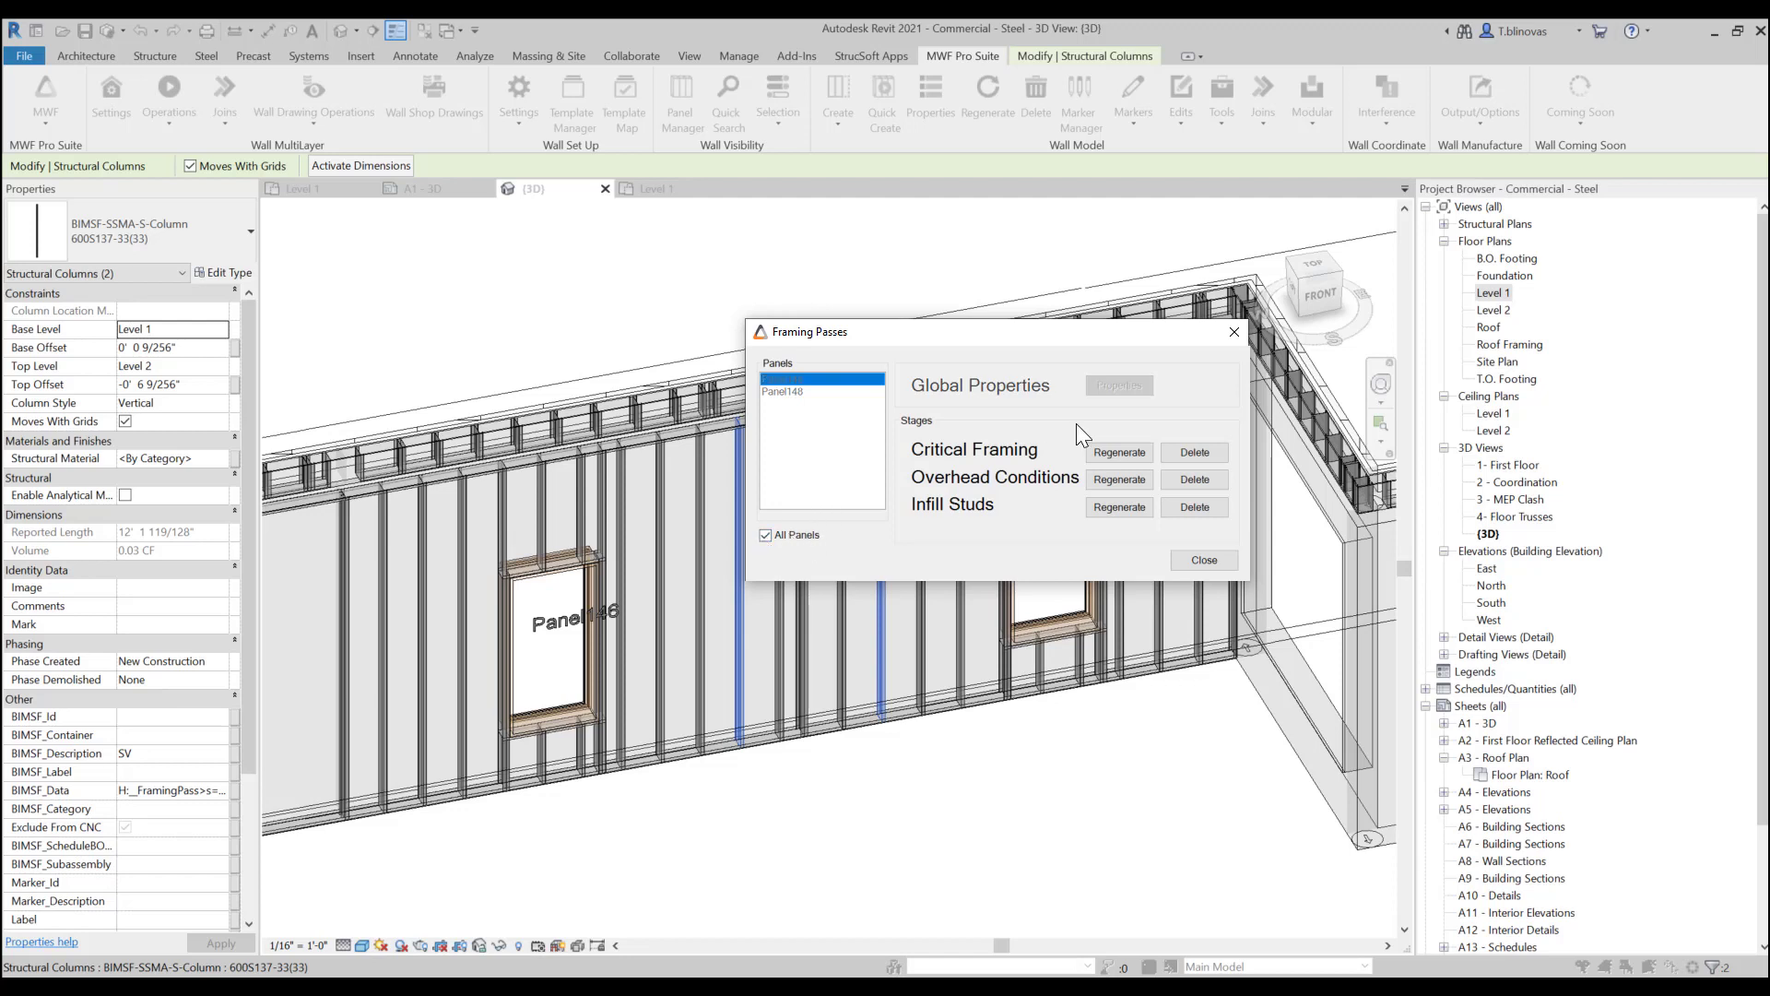
pyautogui.click(1197, 508)
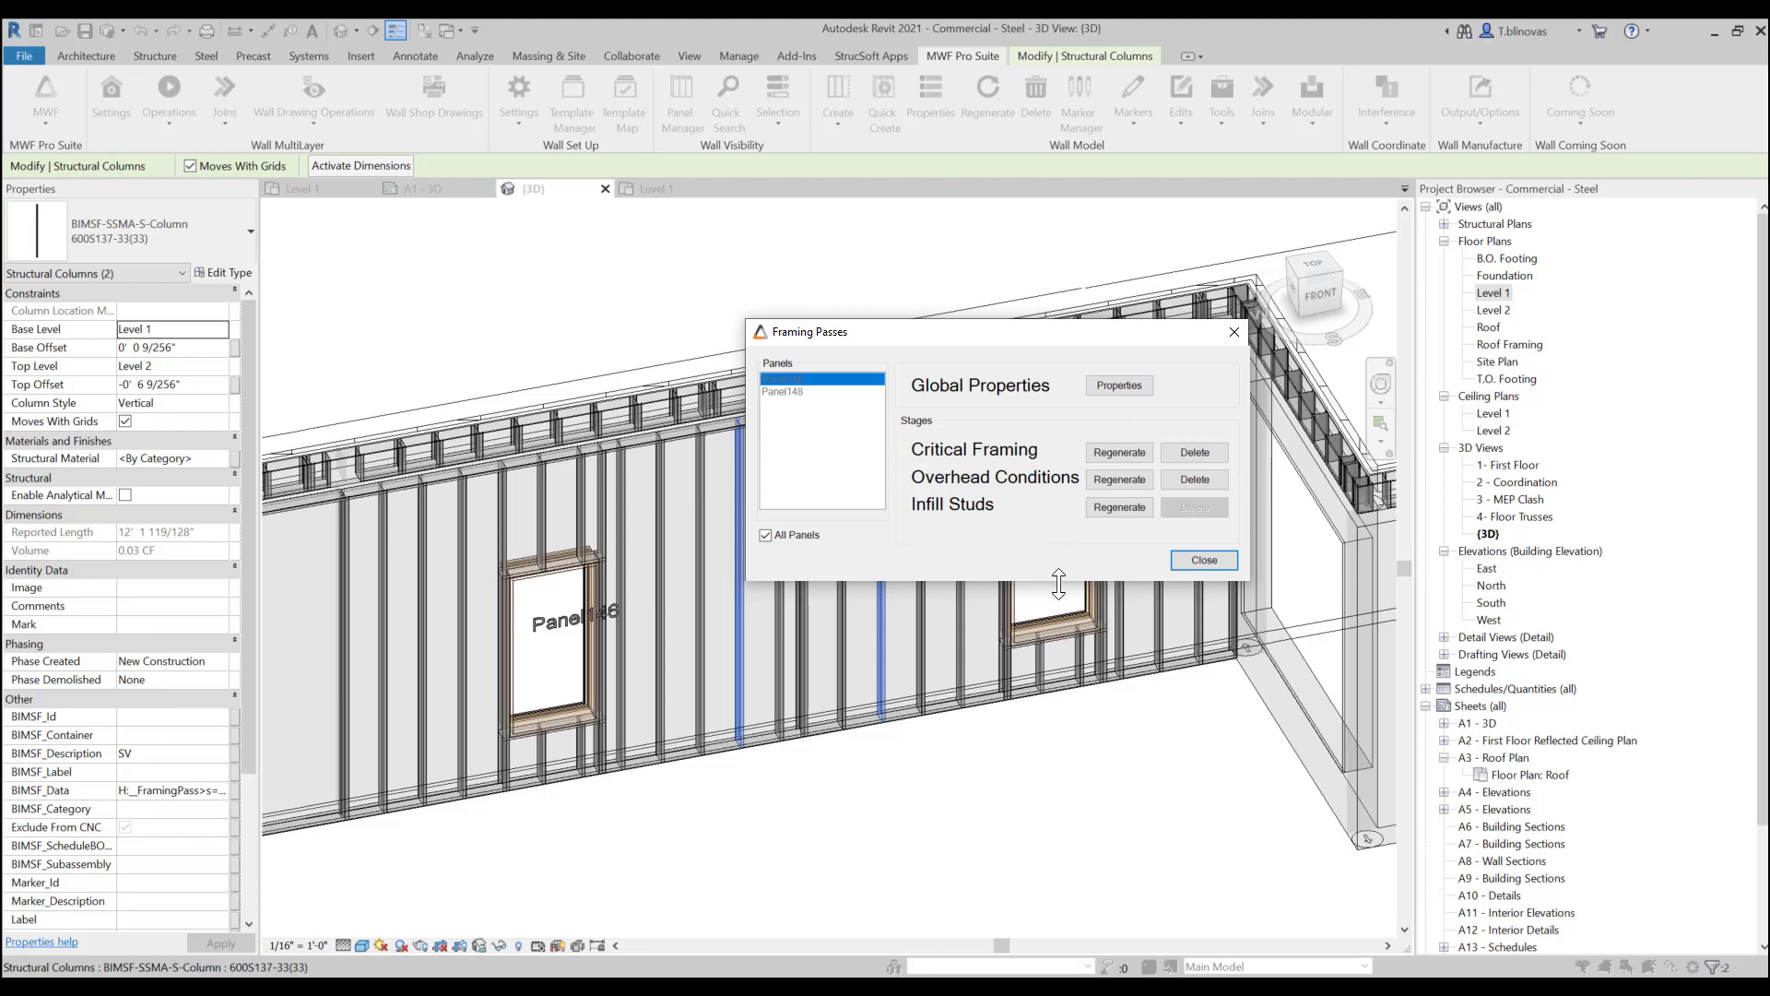
pyautogui.click(1195, 561)
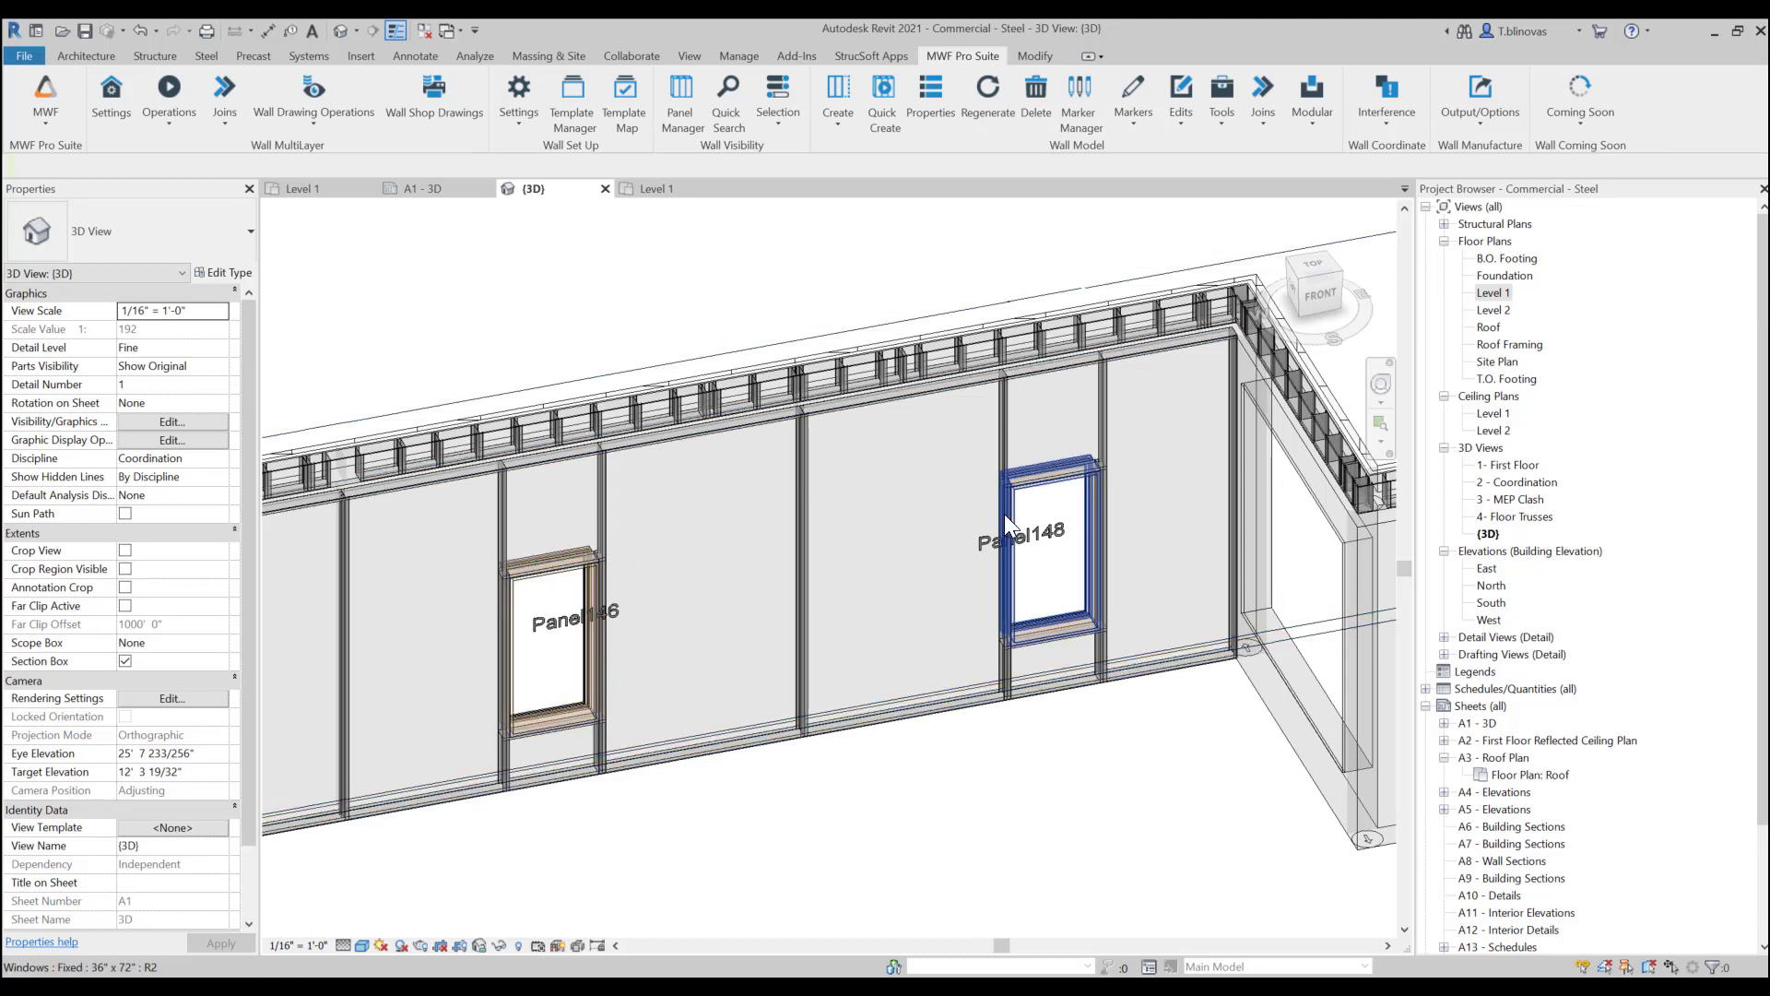
pyautogui.scroll(-4, 1070, 451)
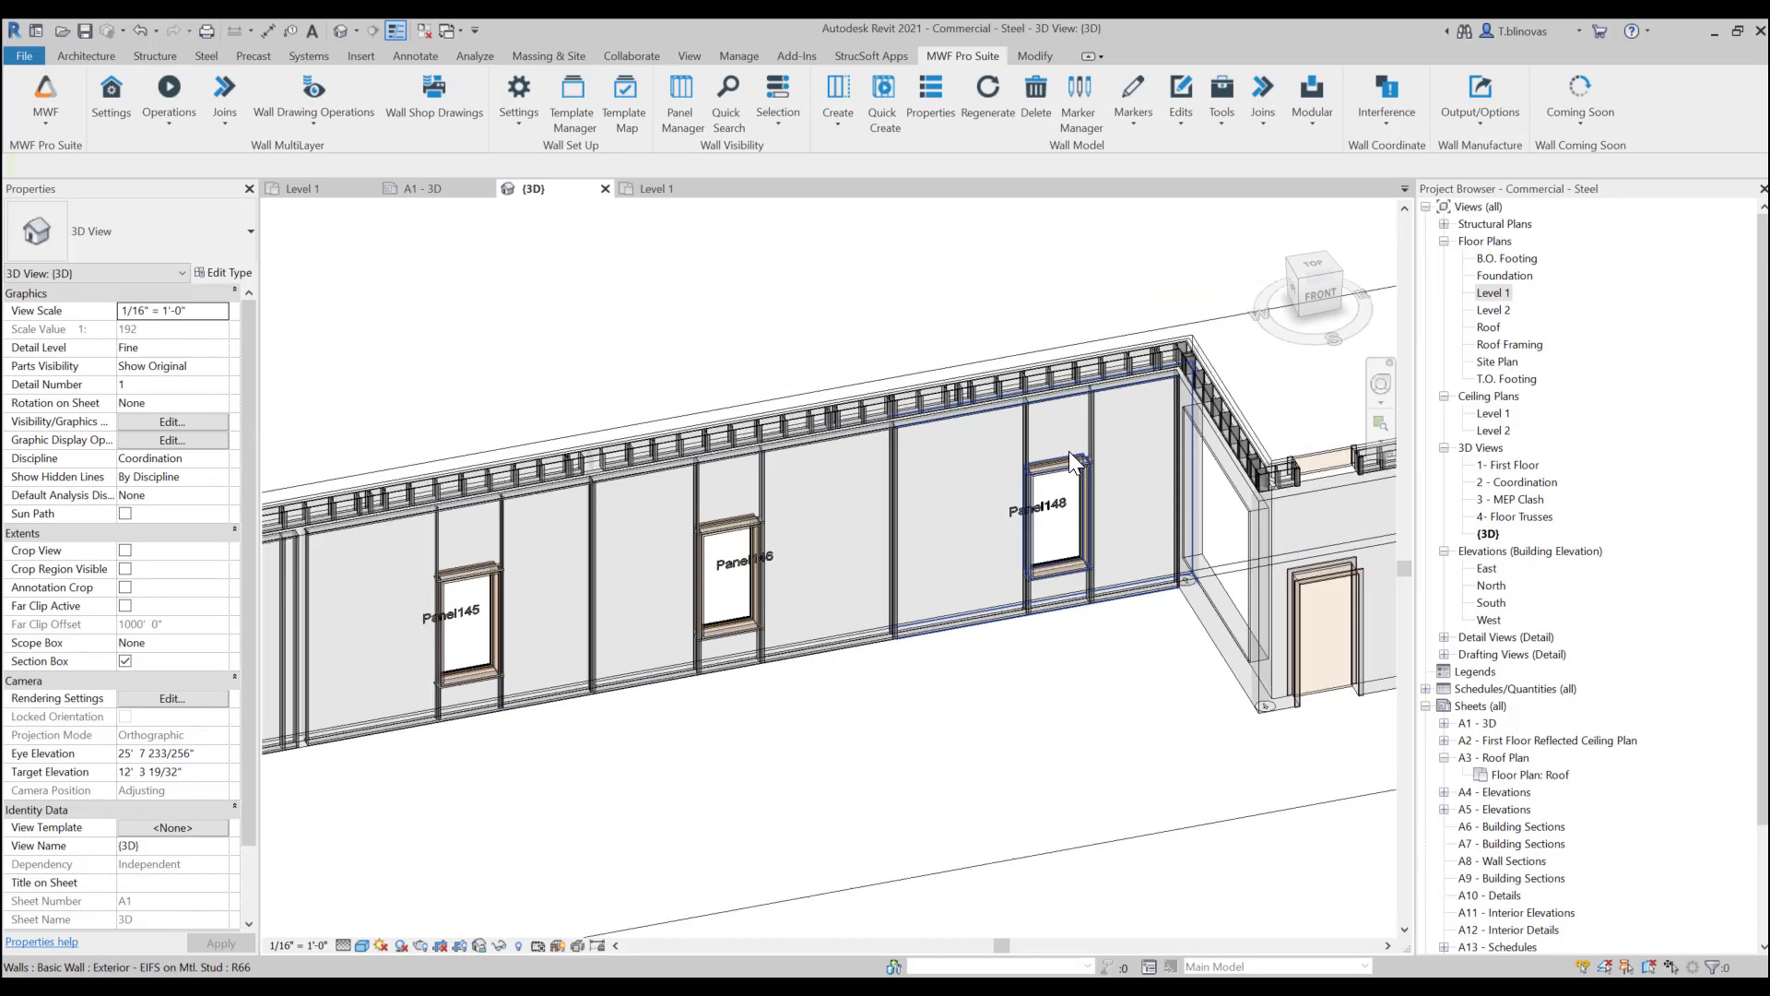
pyautogui.scroll(2, 656, 623)
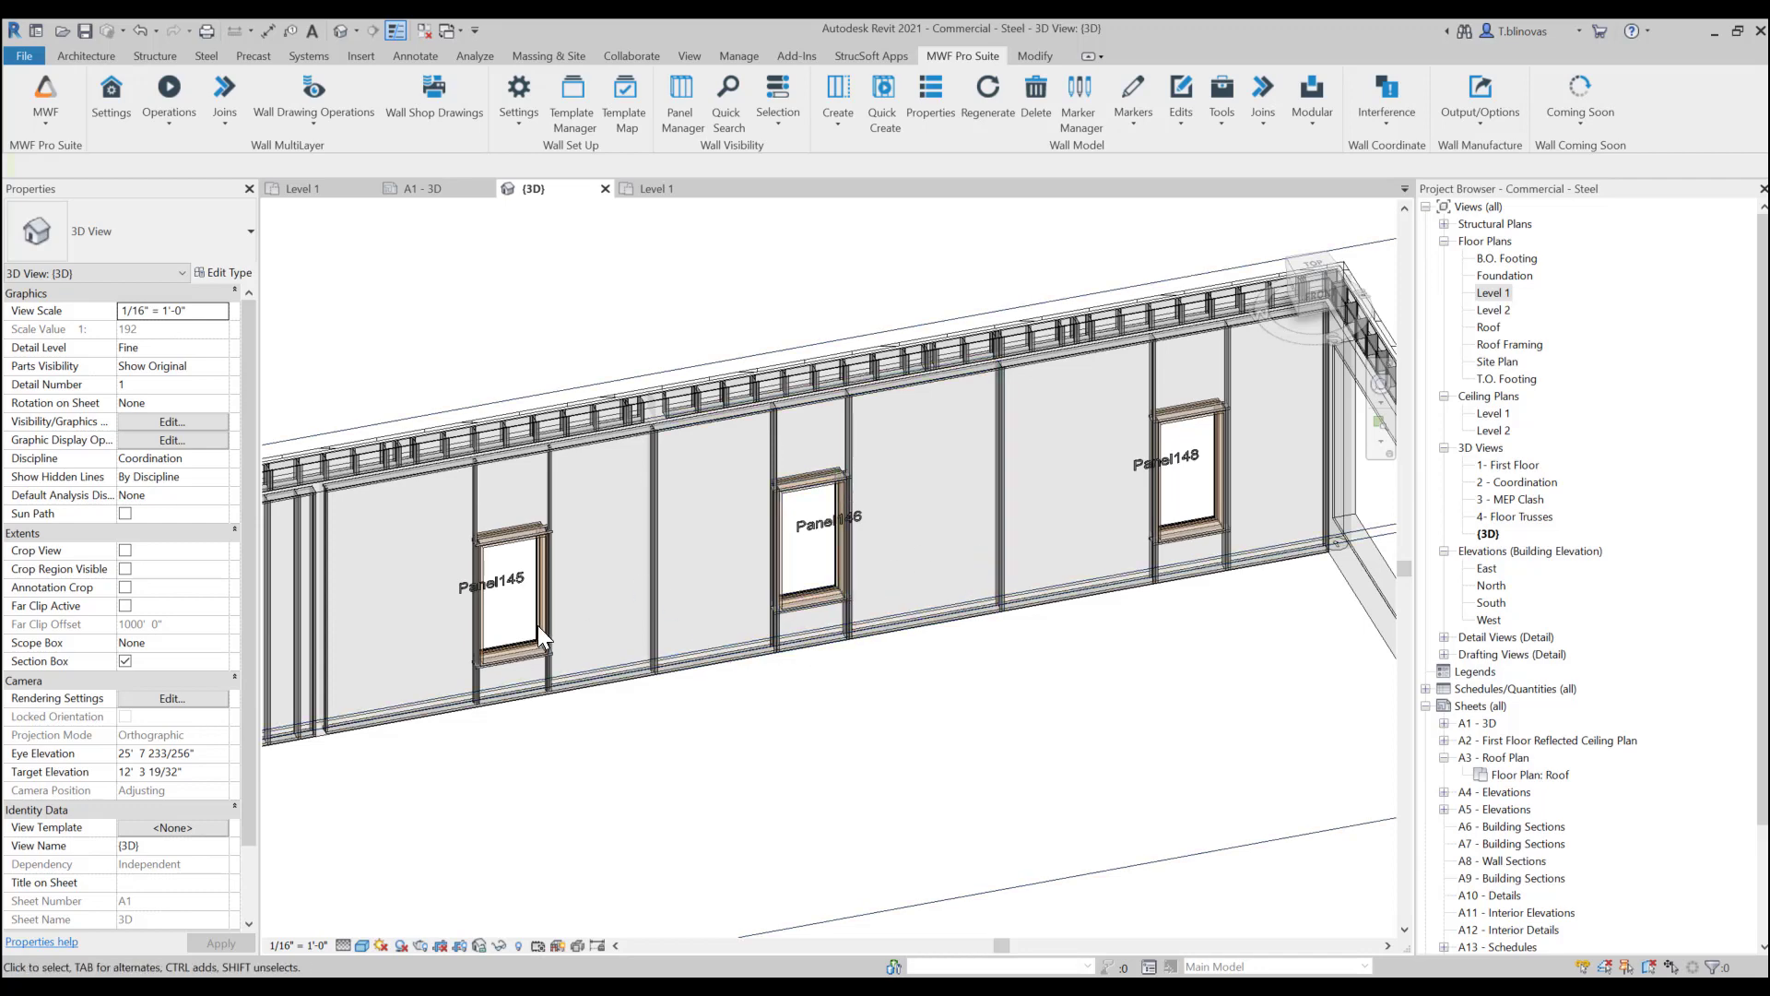
pyautogui.moveTo(399, 721); pyautogui.dragTo(427, 735, button='middle')
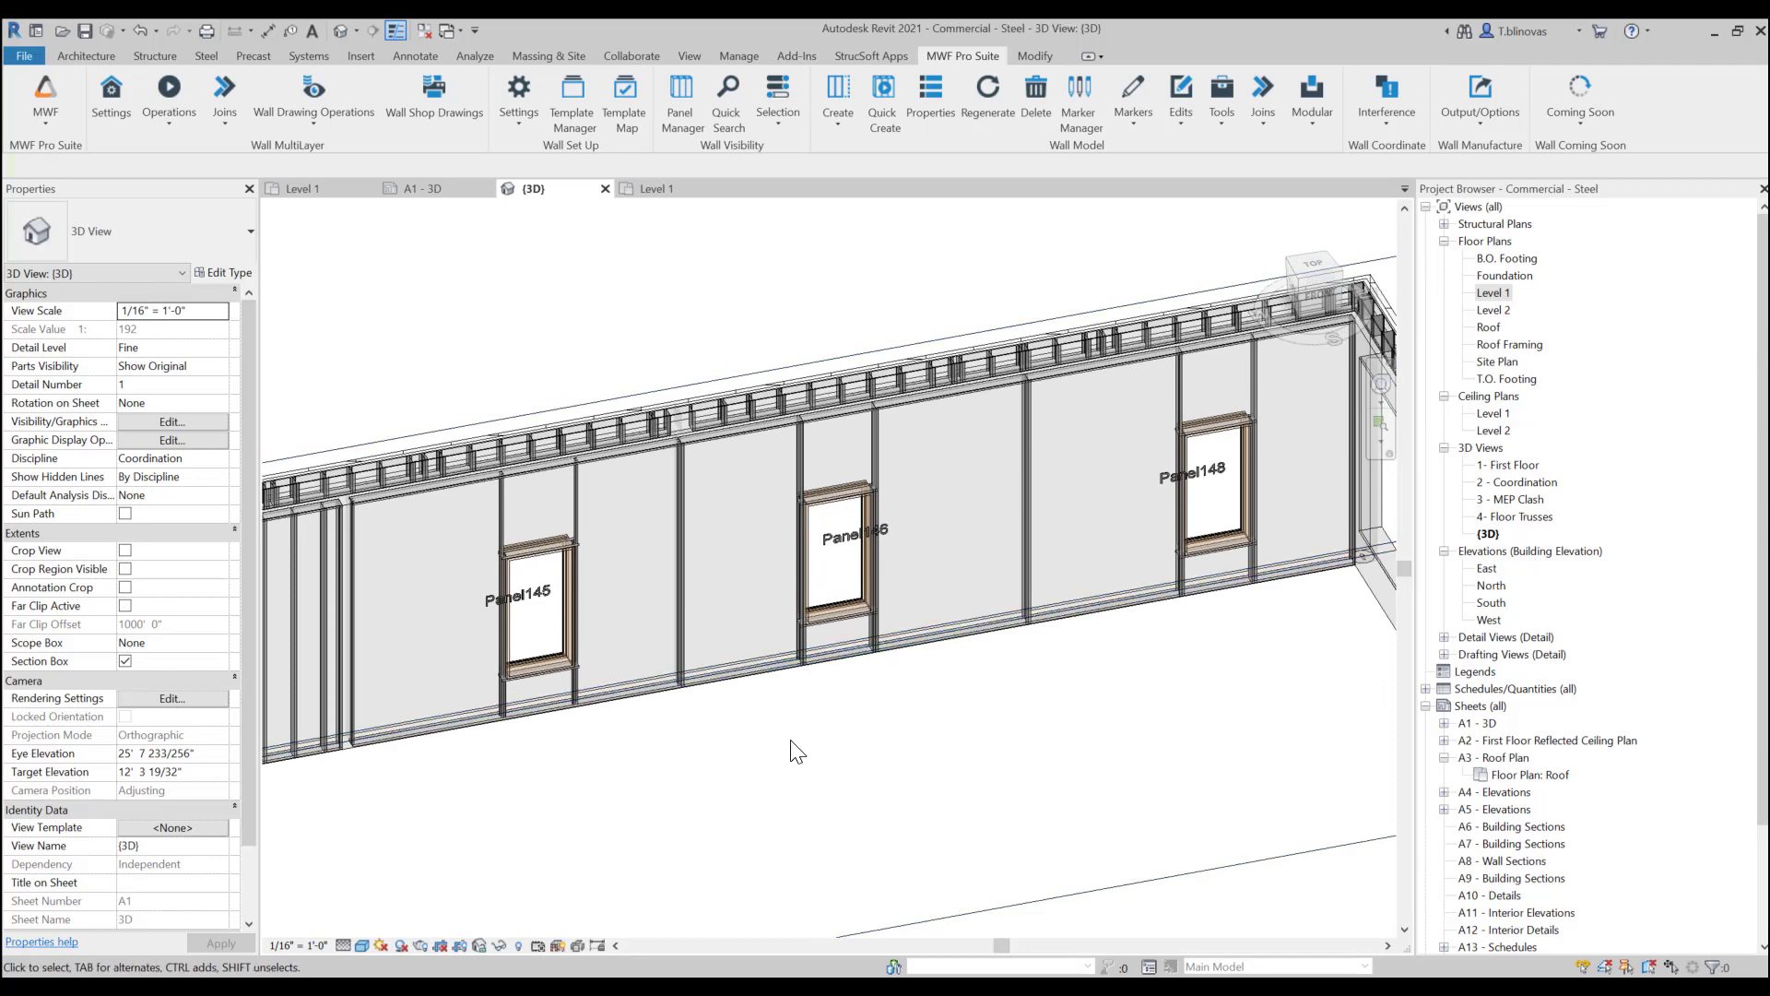